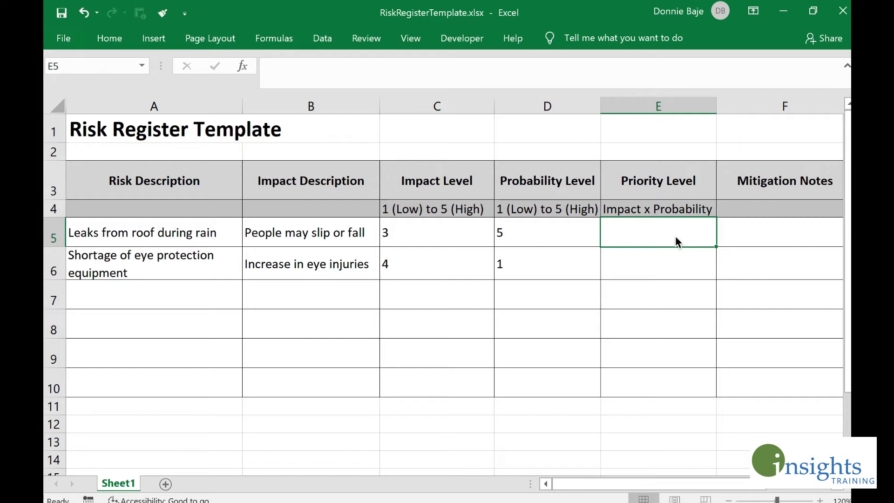
# - Review the first risk's Impact Level in C5 and Probability Level in D5
pyautogui.click(488, 239)
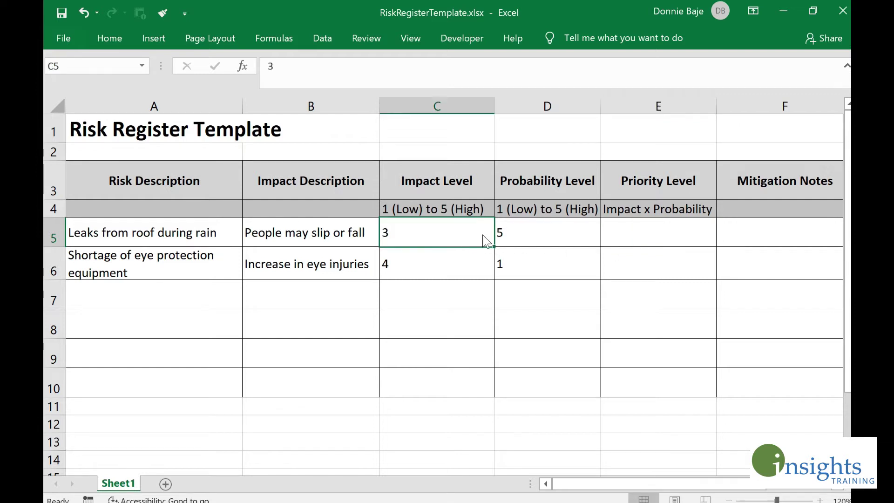
pyautogui.click(564, 235)
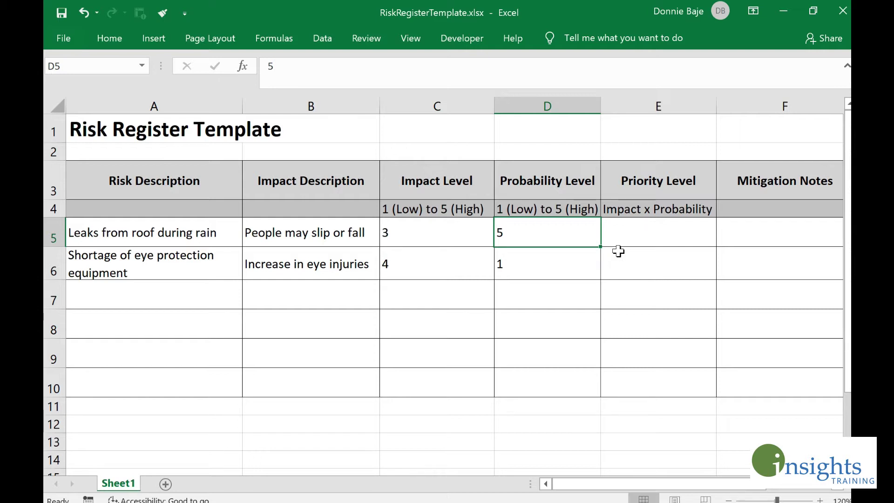
pyautogui.click(449, 191)
pyautogui.click(441, 235)
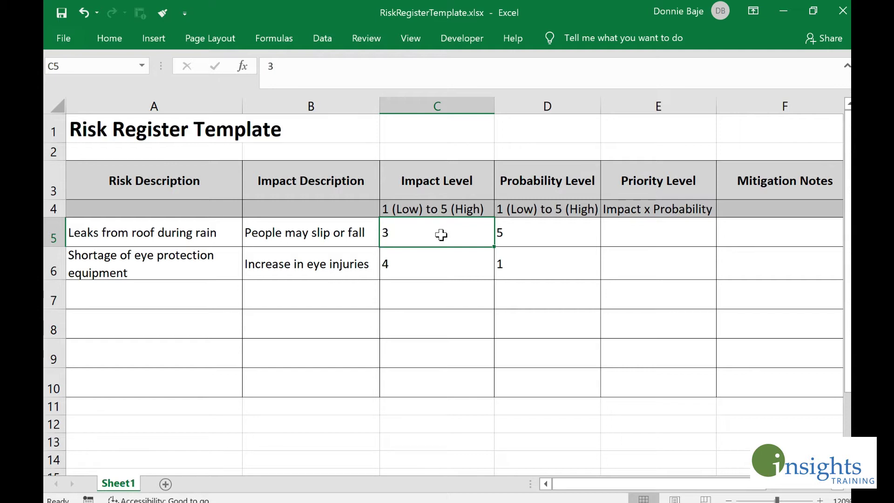
pyautogui.click(530, 233)
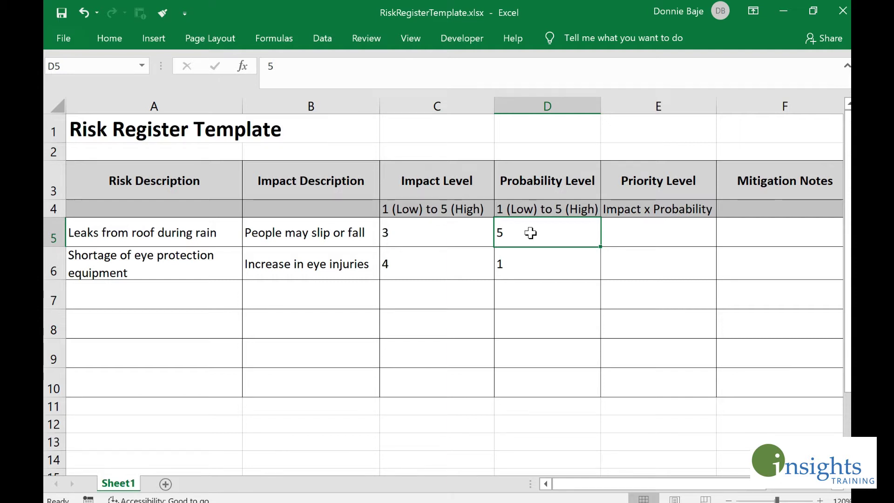
# - Enter =C5*D5 in E5 so the first risk's Priority Level shows 15
pyautogui.click(659, 235)
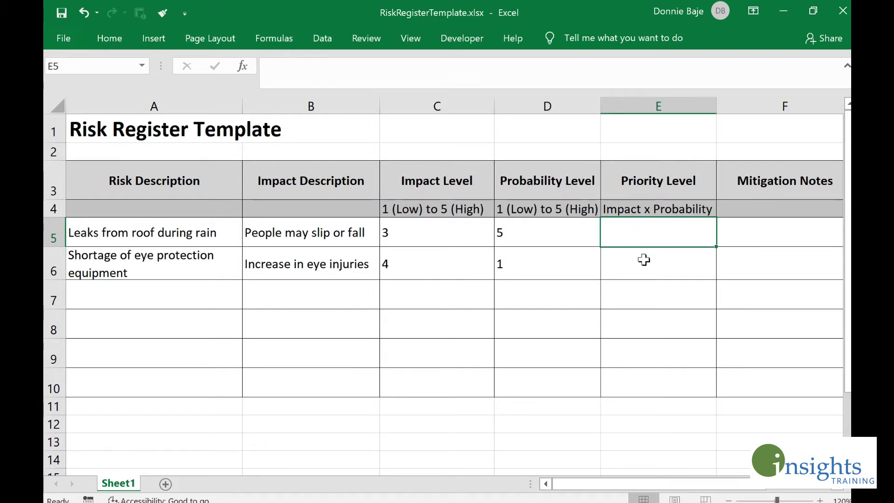
pyautogui.write('=')
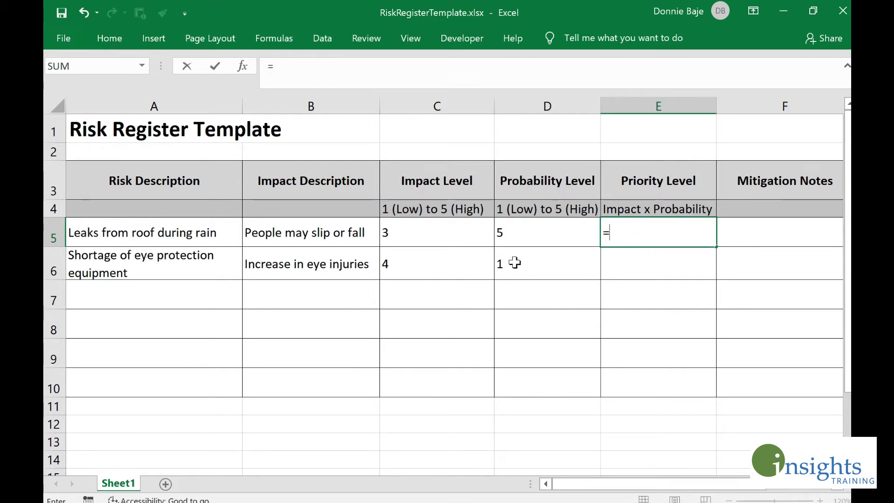
pyautogui.click(461, 233)
pyautogui.write('*')
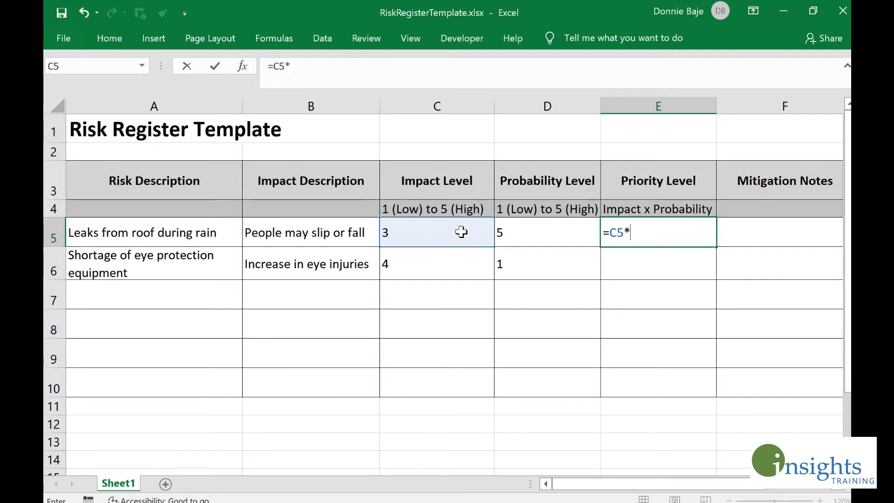
pyautogui.click(573, 239)
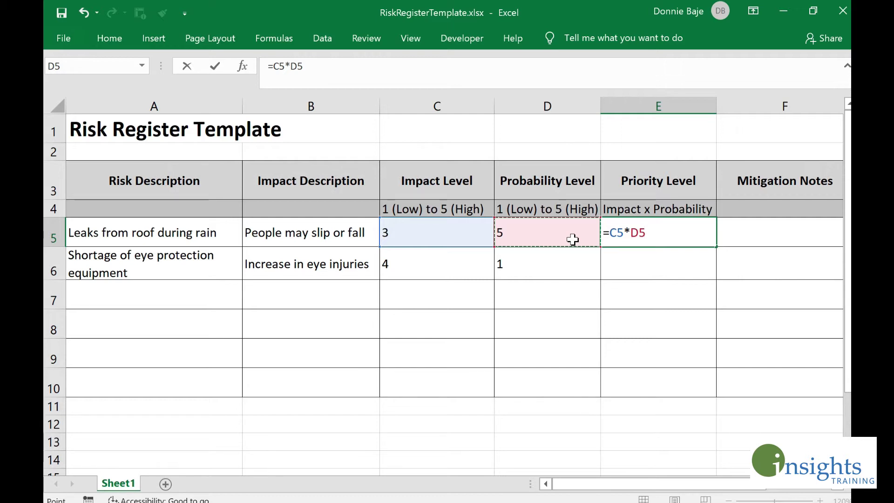
pyautogui.press('Return')
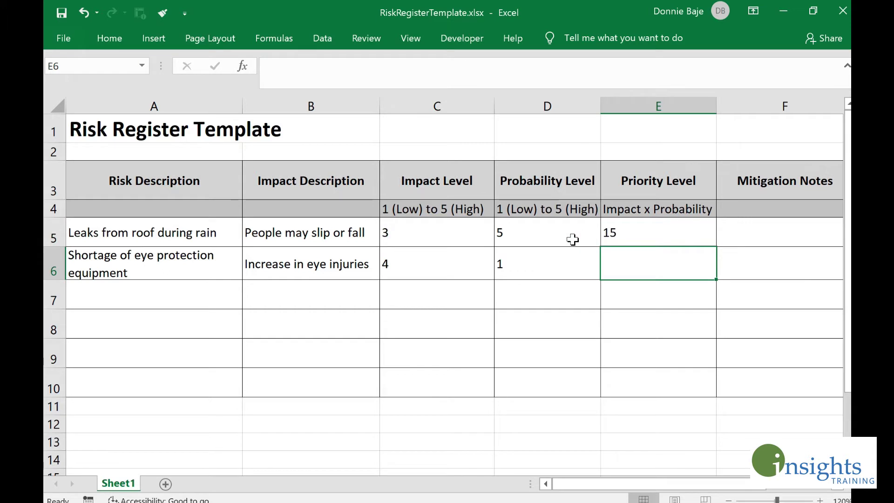
pyautogui.click(666, 232)
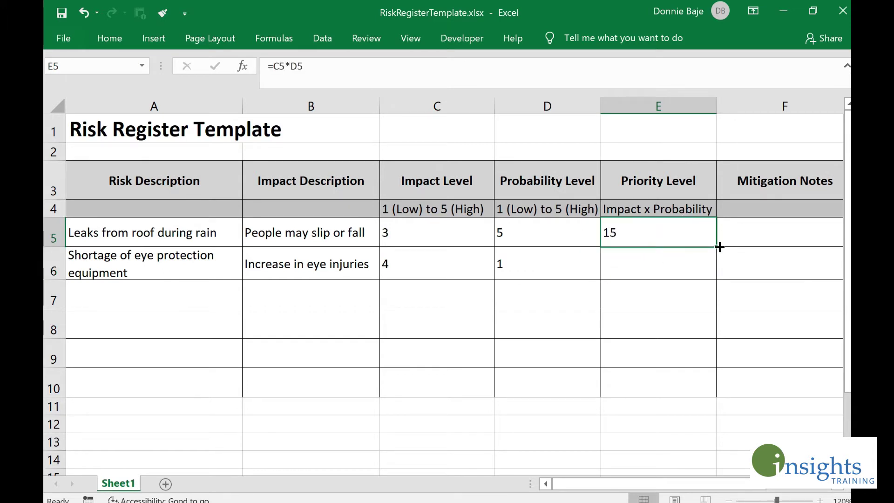
# - Fill the E5 formula down to E10 and check each copied formula from E5 to E10
pyautogui.moveTo(717, 247); pyautogui.dragTo(683, 393)
pyautogui.click(657, 296)
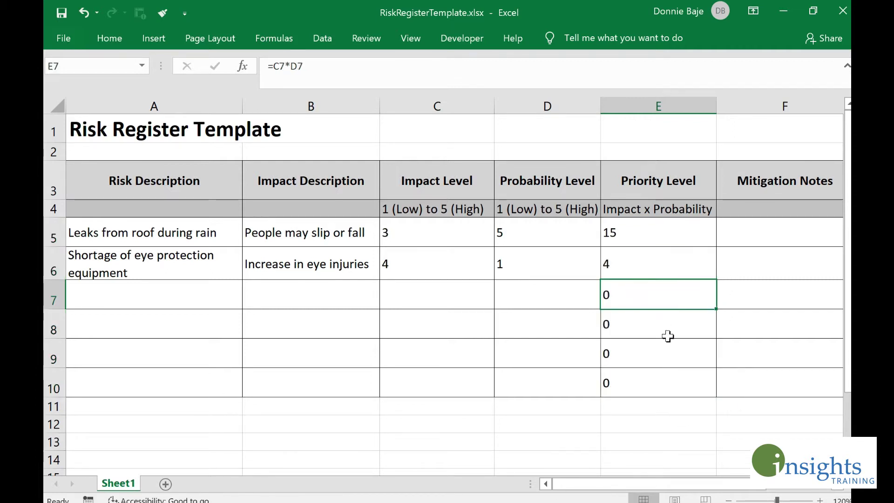
pyautogui.click(654, 235)
pyautogui.click(652, 270)
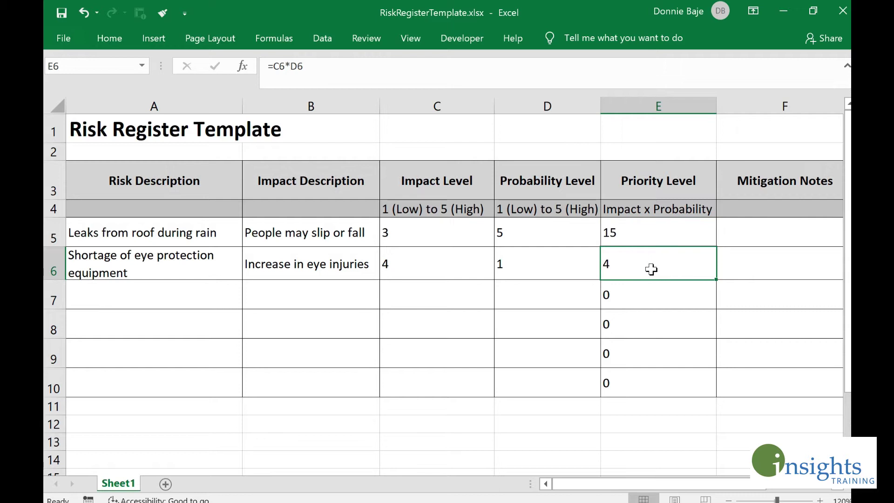
pyautogui.click(647, 300)
pyautogui.click(650, 324)
pyautogui.click(649, 354)
pyautogui.click(645, 384)
# - Point out that the blank input rows 7–10 produce 0 in E7:E10
pyautogui.moveTo(110, 293); pyautogui.dragTo(549, 385)
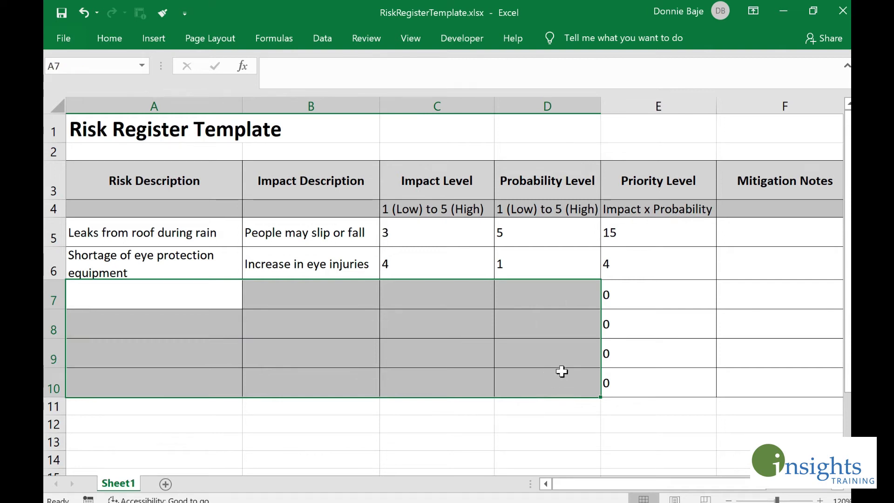
pyautogui.click(643, 292)
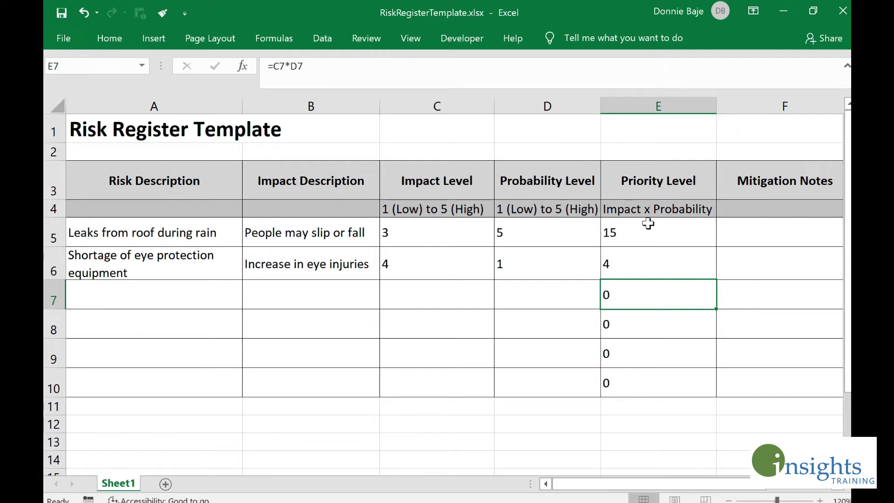
pyautogui.click(625, 236)
pyautogui.moveTo(625, 305); pyautogui.dragTo(624, 383)
pyautogui.click(631, 297)
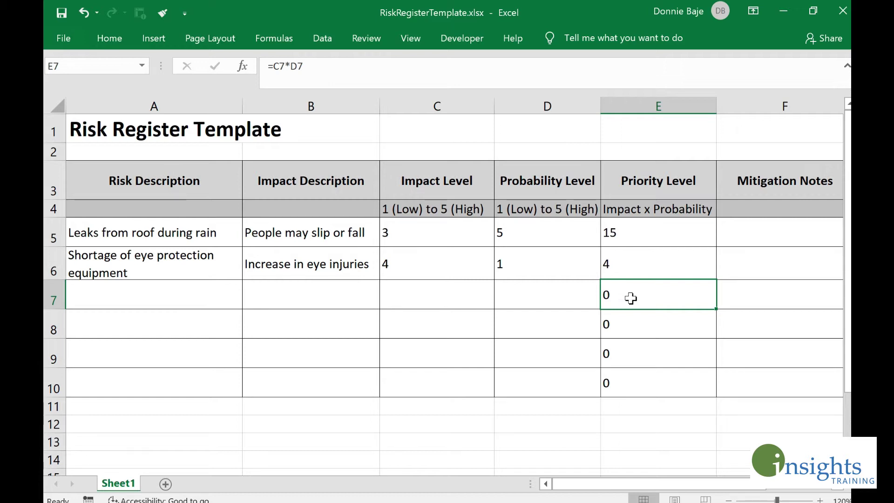
# - Start rewriting E5 as =IF(AND(C5<>"",),C5*D5 so it first checks Impact isn't blank
pyautogui.click(647, 228)
pyautogui.doubleClick(647, 228)
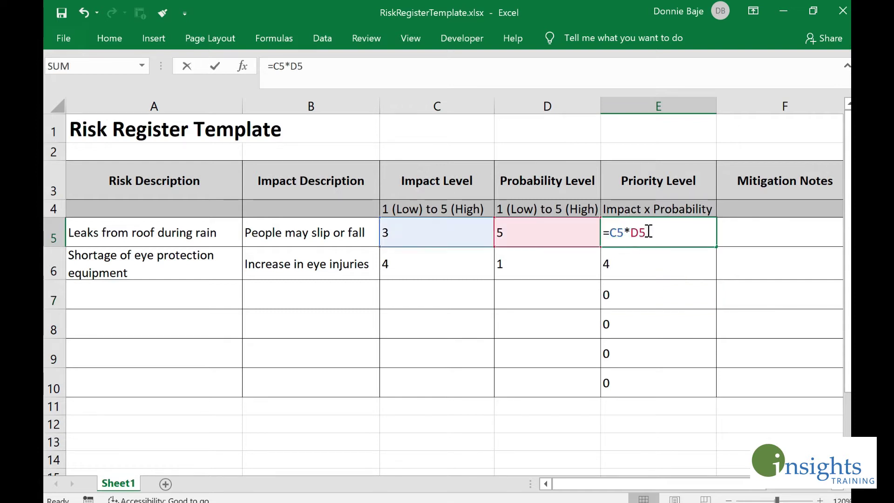
pyautogui.click(609, 231)
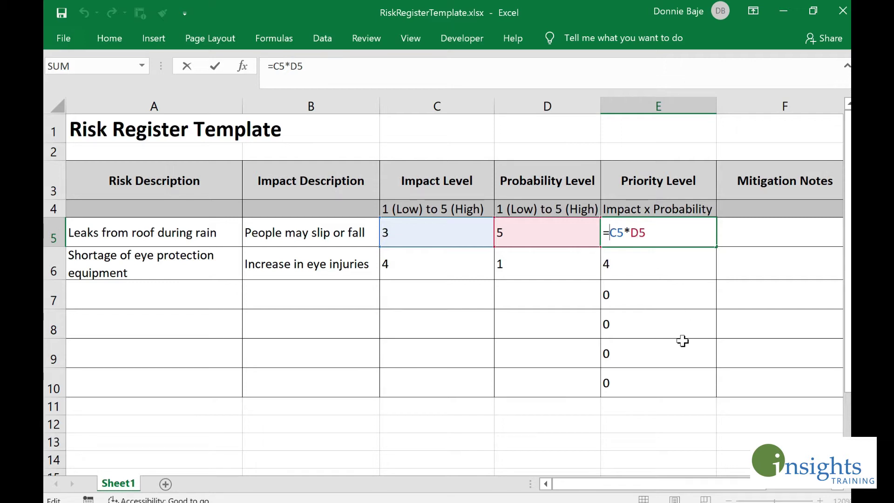
pyautogui.write('IF(')
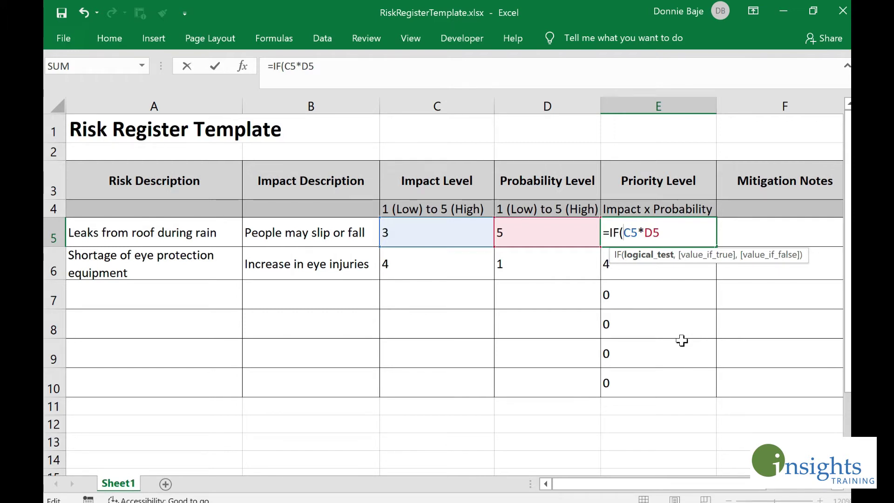
pyautogui.write('AND(')
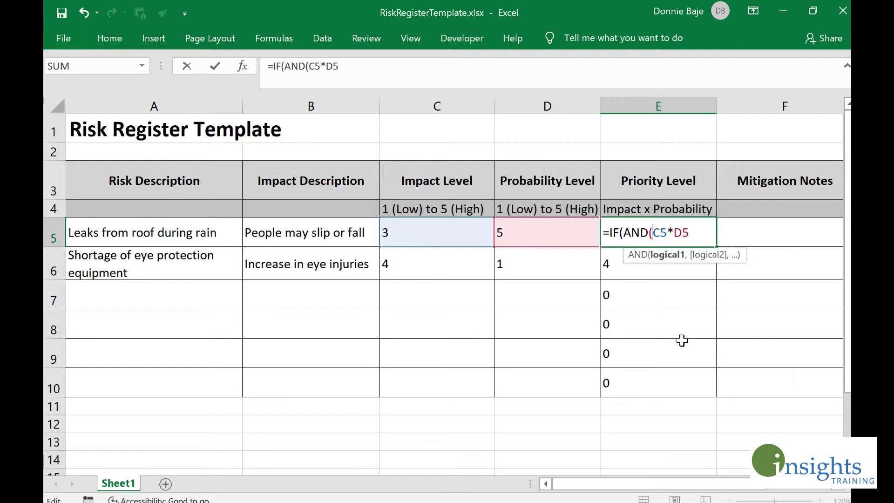
pyautogui.write('),')
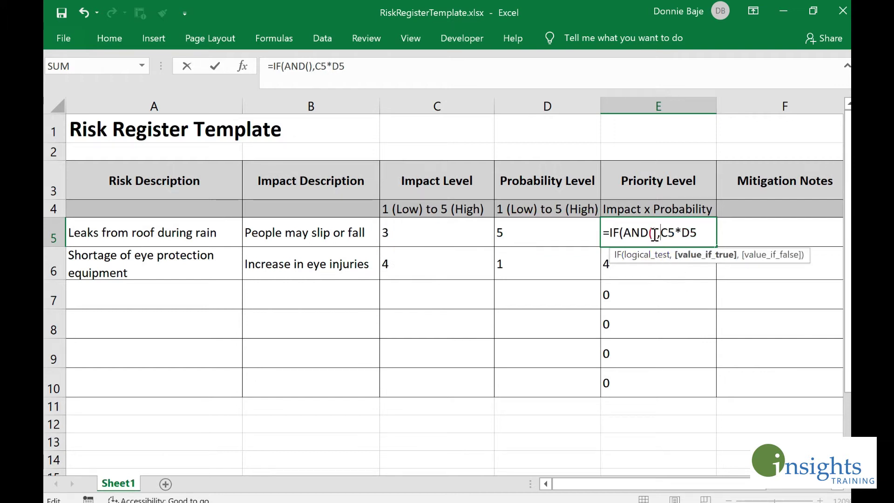
pyautogui.press('Left')
pyautogui.press('Left')
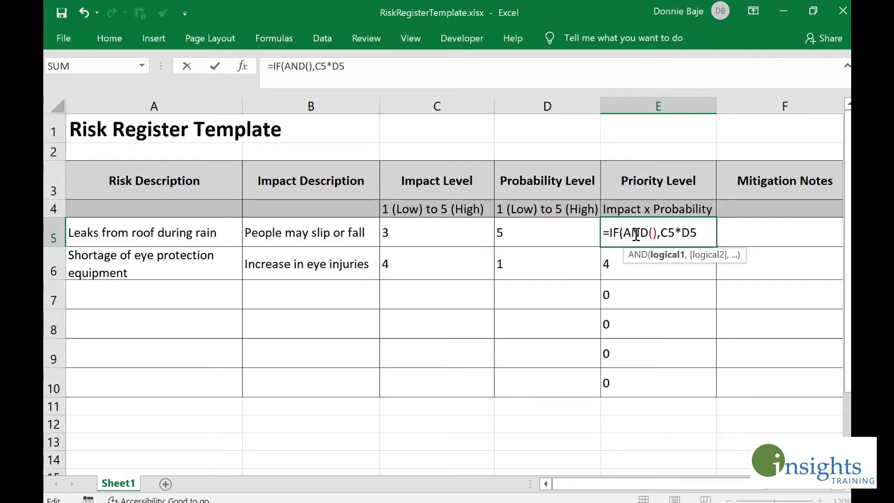
pyautogui.click(440, 235)
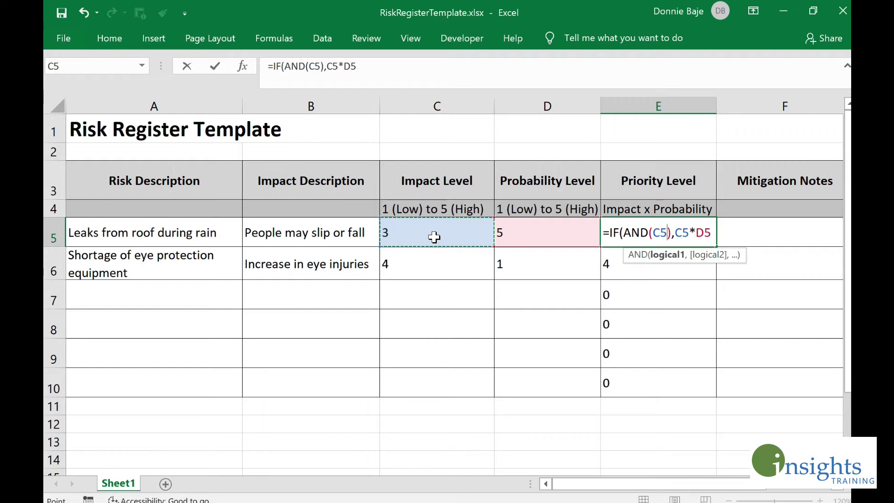
pyautogui.write('<>')
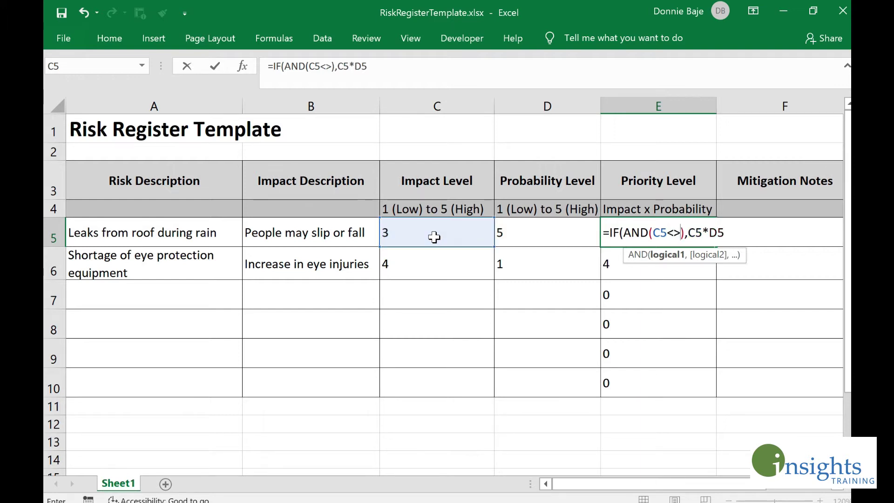
pyautogui.write('"",')
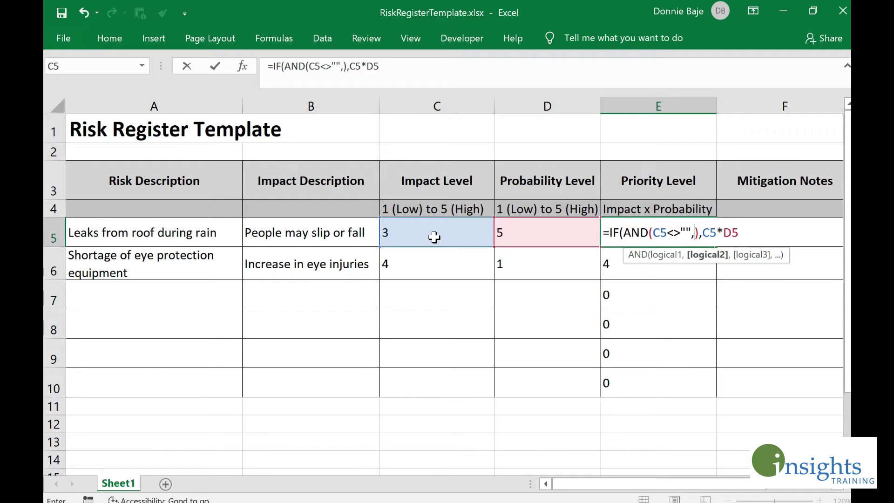
pyautogui.moveTo(668, 233); pyautogui.dragTo(680, 233)
# - Remove the stray comma and add D5<>"" as the AND's second condition
pyautogui.click(690, 233)
pyautogui.press('Delete')
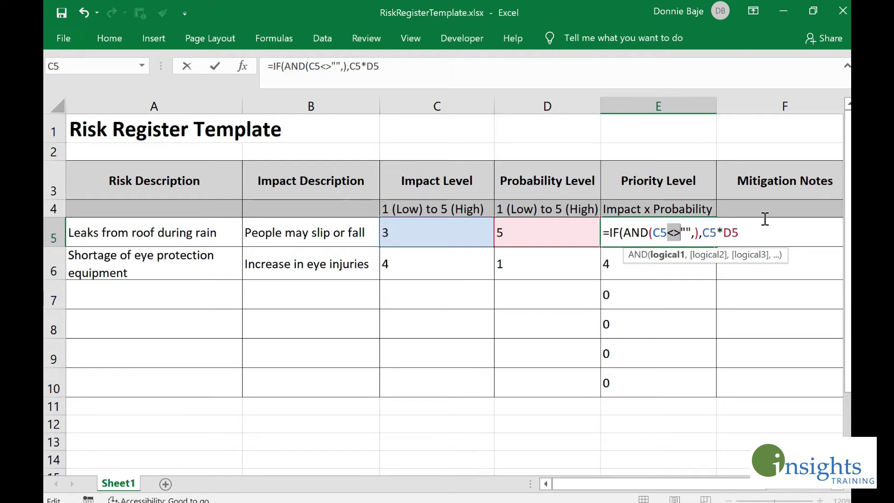
pyautogui.click(698, 230)
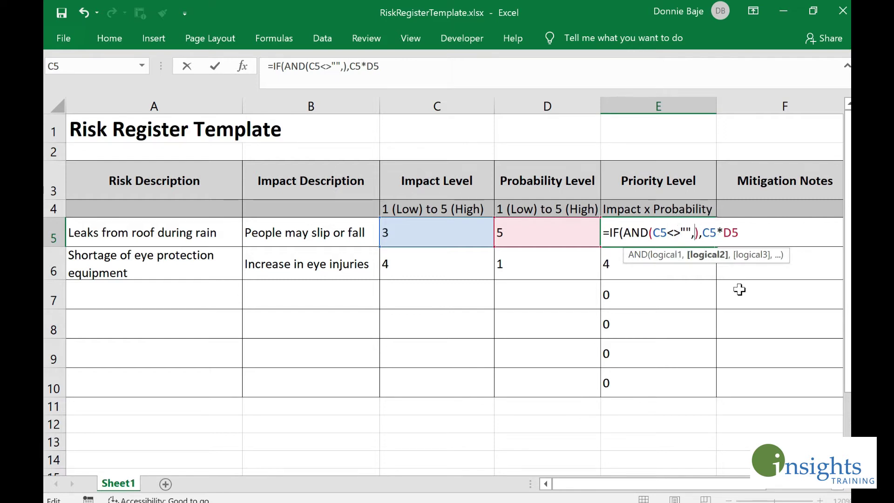
pyautogui.click(527, 231)
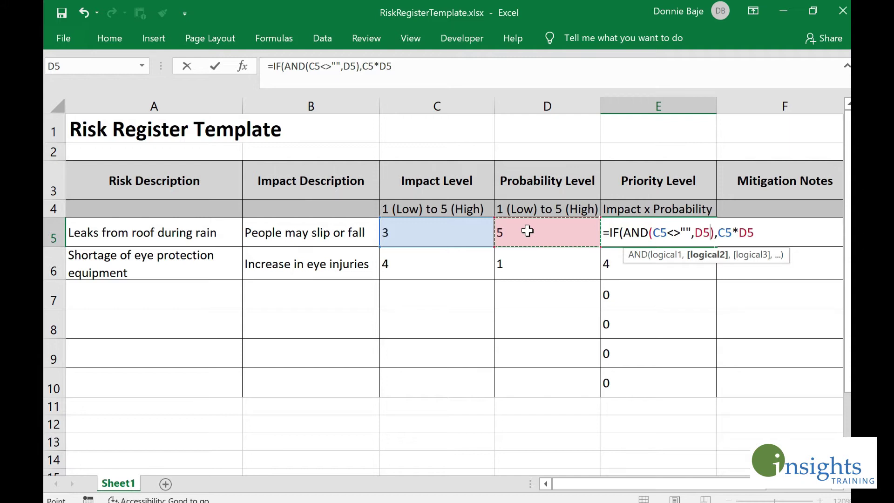
pyautogui.write('<>')
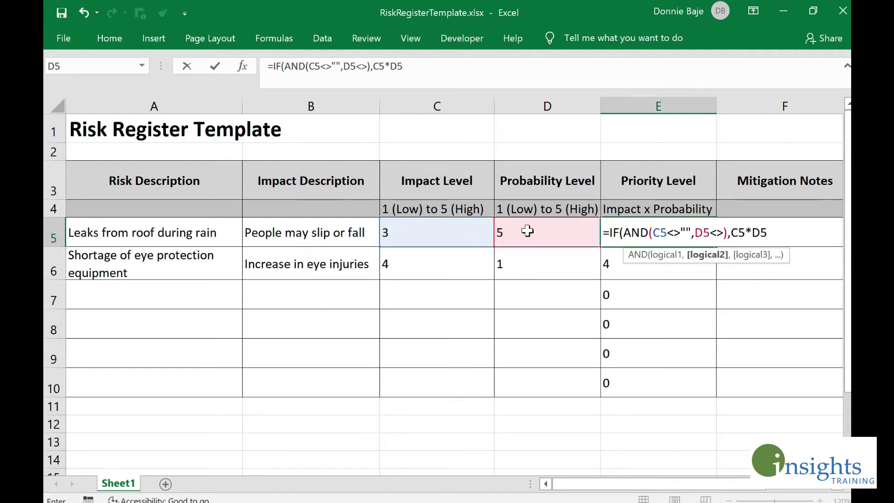
pyautogui.write('""')
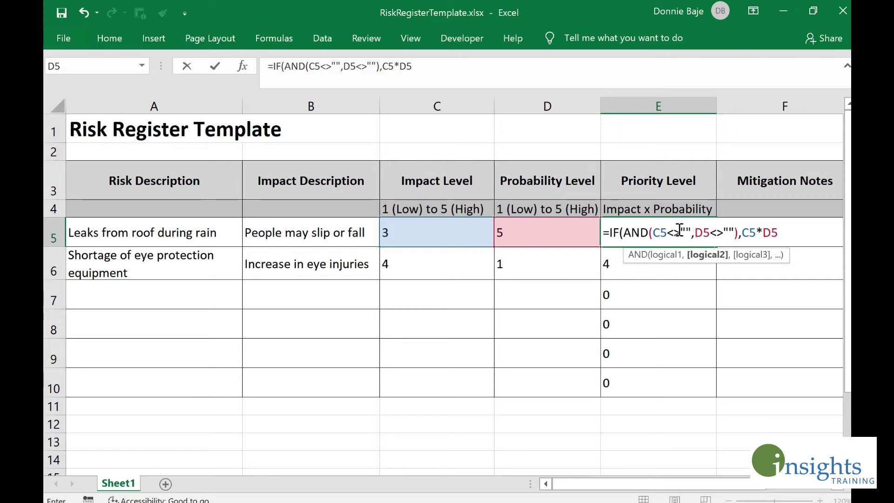
# - Highlight the AND condition and the C5*D5 true result within E5's IF formula
pyautogui.click(744, 234)
pyautogui.moveTo(744, 234); pyautogui.dragTo(796, 239)
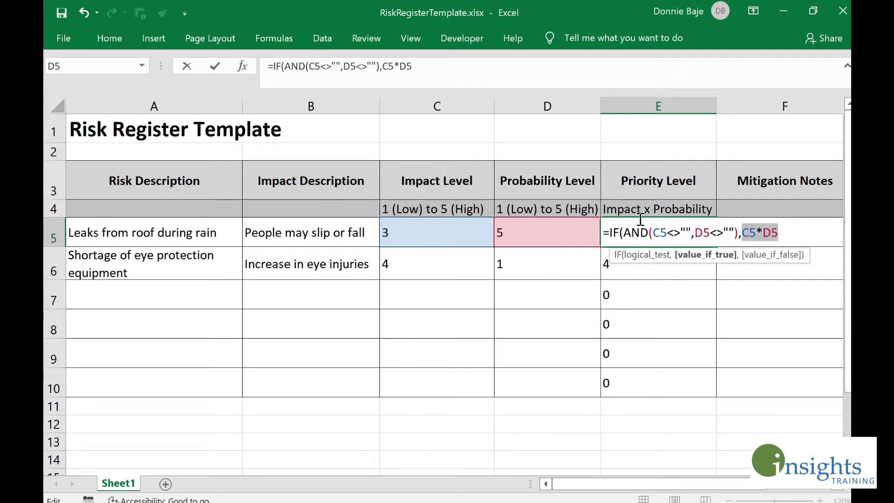
pyautogui.moveTo(624, 233); pyautogui.dragTo(738, 229)
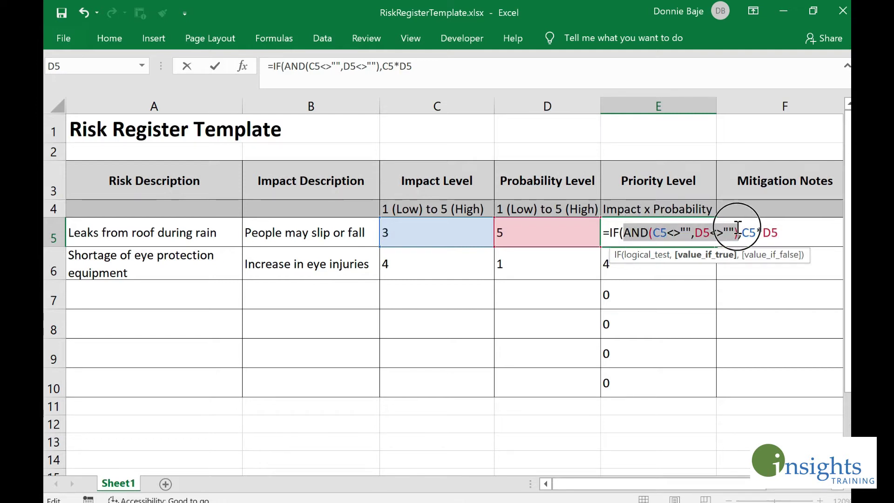
pyautogui.click(667, 231)
pyautogui.moveTo(653, 232); pyautogui.dragTo(730, 231)
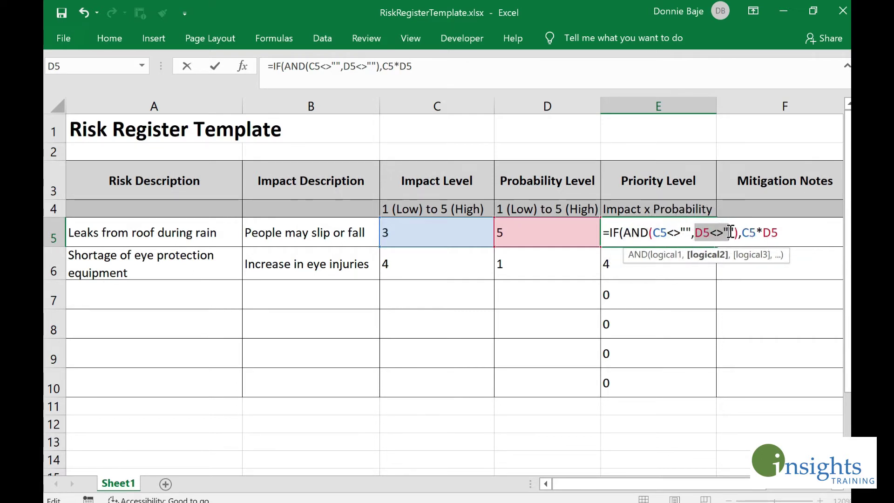
pyautogui.moveTo(795, 234); pyautogui.dragTo(742, 233)
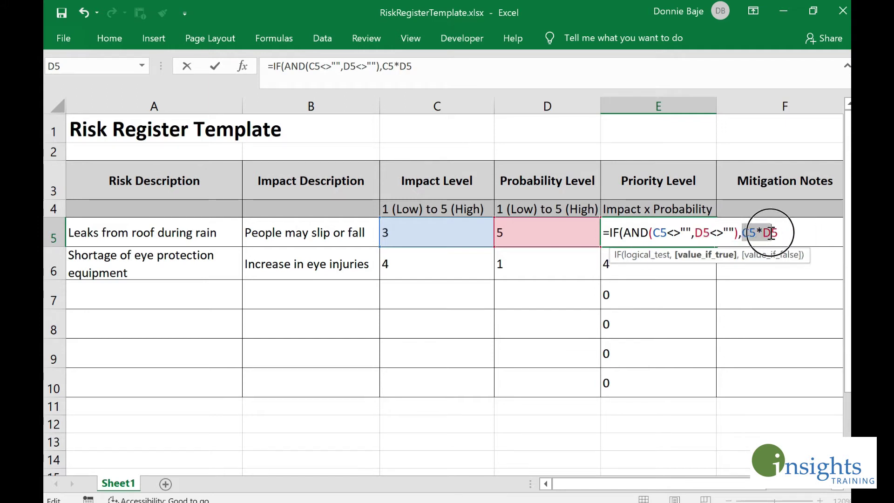
# - Finish E5 with a blank "" false result, commit it, and fill it down to row 10
pyautogui.click(789, 233)
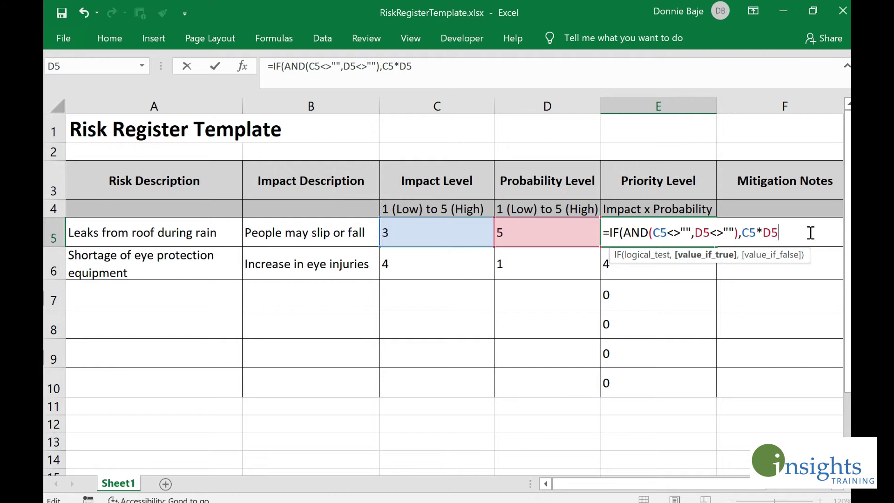
pyautogui.write(',')
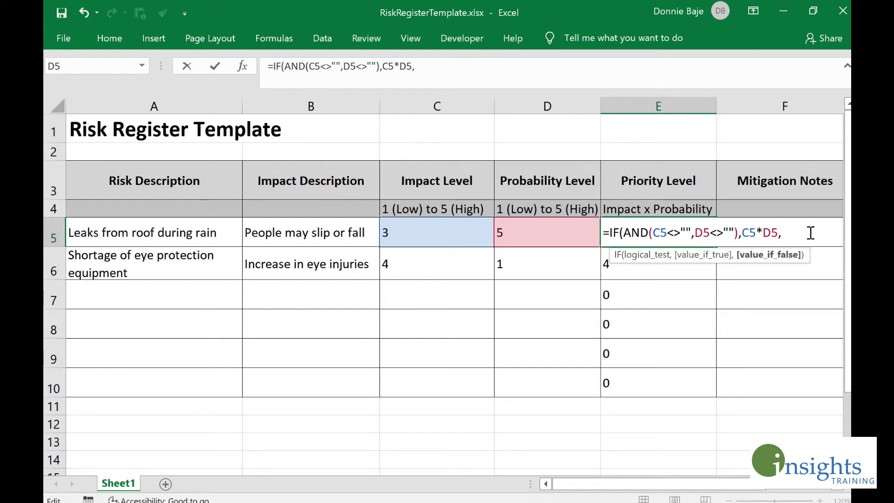
pyautogui.write('""')
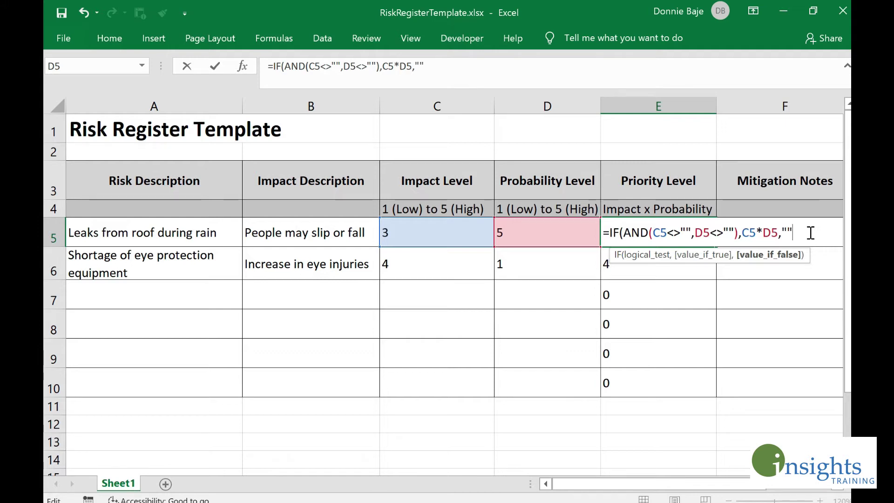
pyautogui.press('Left')
pyautogui.press('Left')
pyautogui.press('Left')
pyautogui.press('Return')
pyautogui.press('Up')
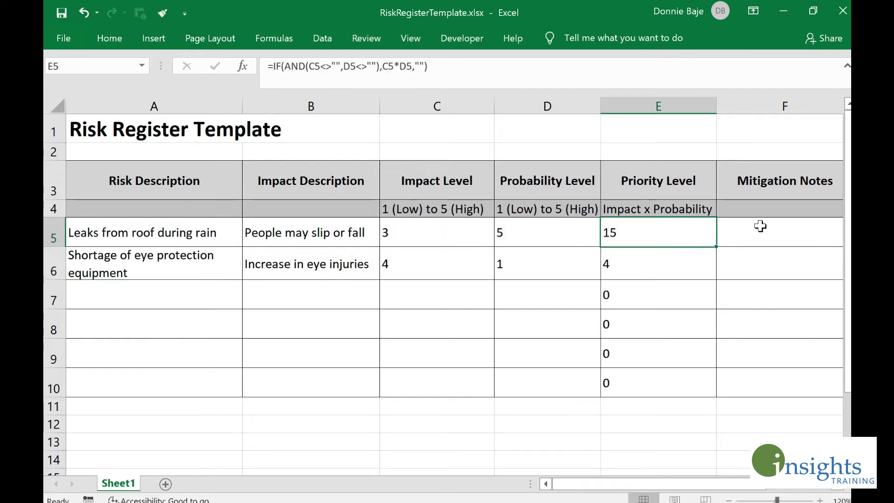
pyautogui.moveTo(717, 246); pyautogui.dragTo(684, 389)
# - Check the copied IF formulas in E7 through E10, including E7's AND test
pyautogui.click(649, 297)
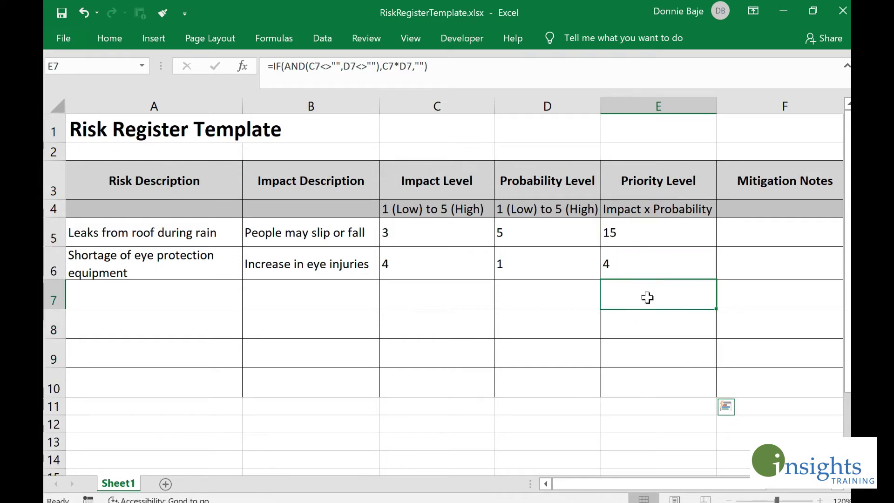
pyautogui.click(645, 329)
pyautogui.click(649, 350)
pyautogui.click(641, 385)
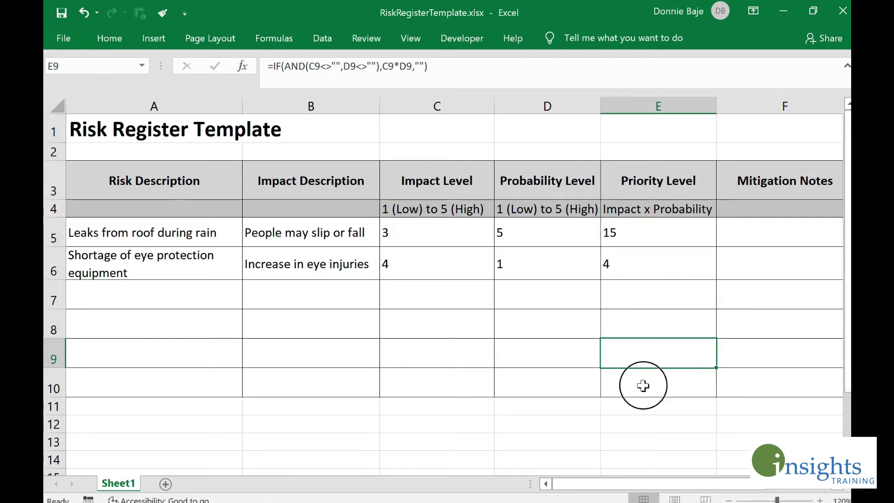
pyautogui.click(638, 294)
pyautogui.doubleClick(628, 298)
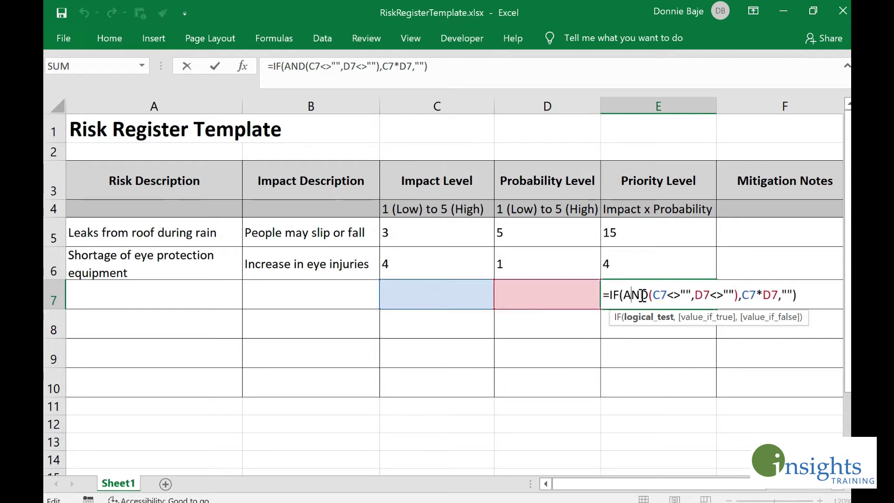
pyautogui.moveTo(627, 295); pyautogui.dragTo(739, 296)
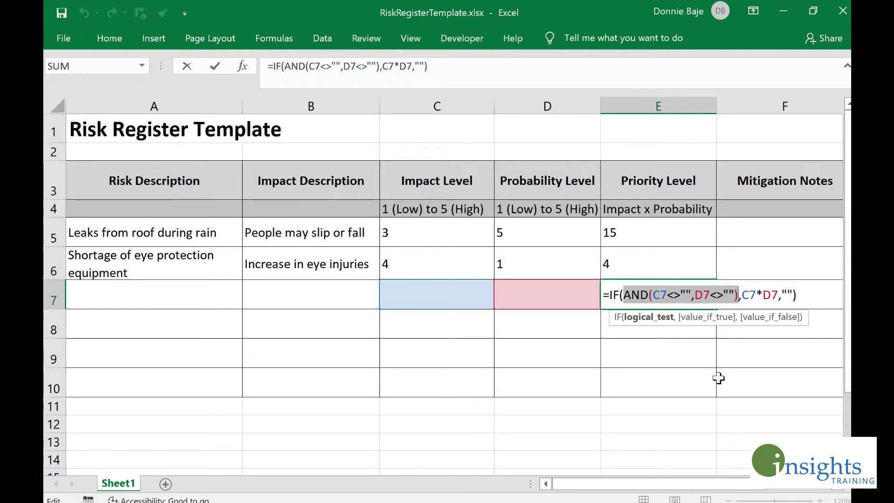
pyautogui.press('Return')
# - Test row 7 with Impact 5 and Probability 4, giving a priority of 20
pyautogui.click(450, 303)
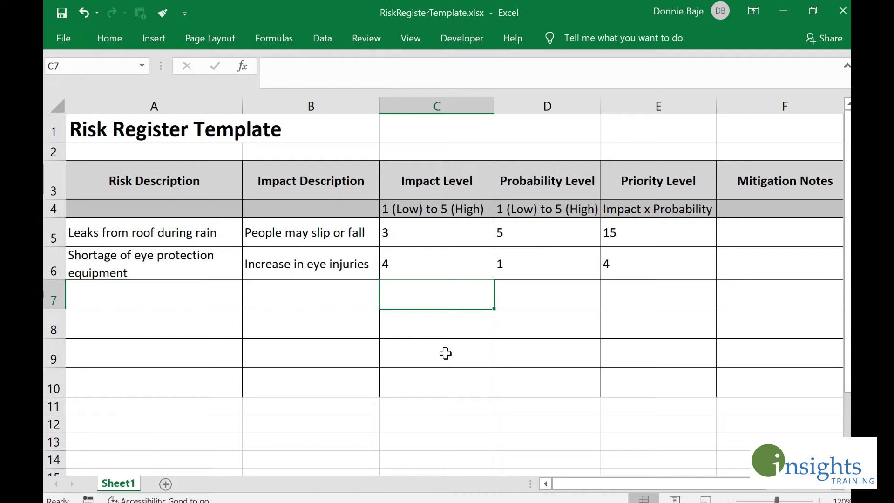
pyautogui.write('5')
pyautogui.press('Tab')
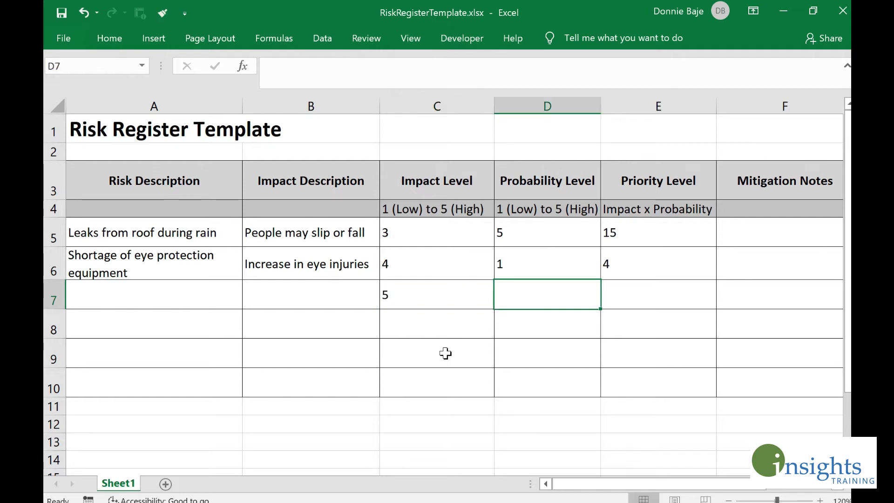
pyautogui.write('4')
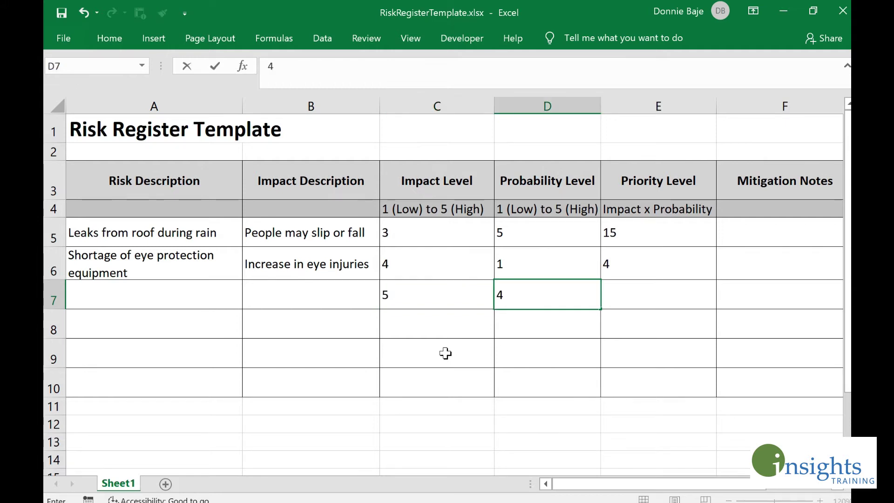
pyautogui.press('Return')
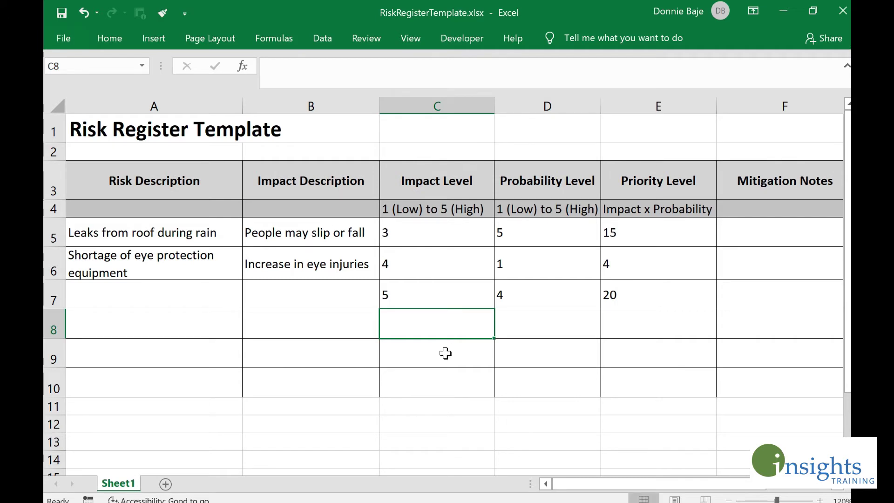
# - Delete the test values from C7 and D7, then show the E5 formula again
pyautogui.press('Up')
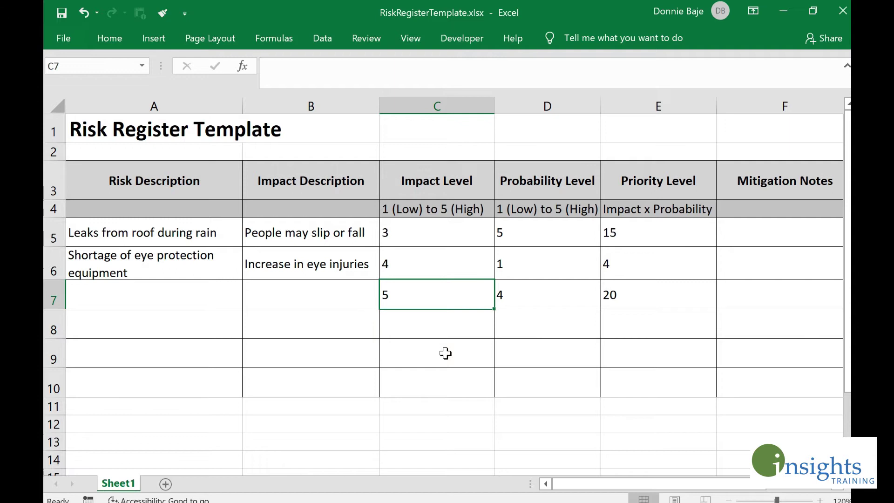
pyautogui.press('Delete')
pyautogui.press('Right')
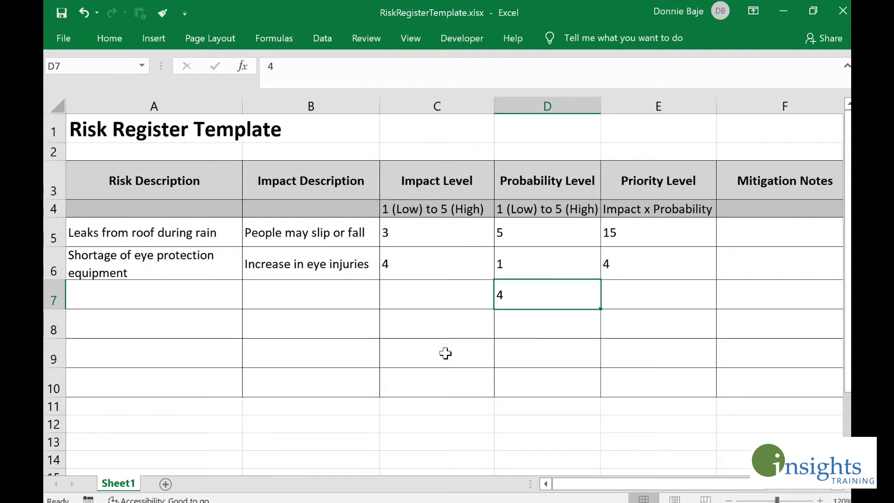
pyautogui.press('Delete')
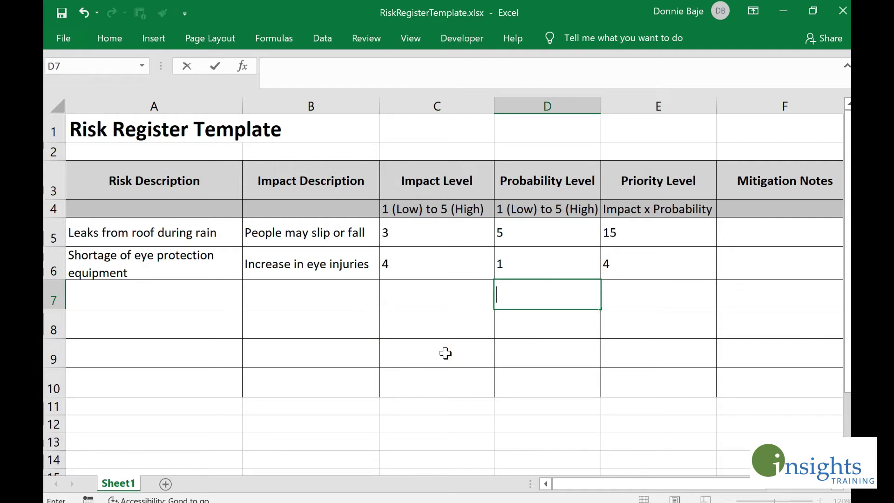
pyautogui.press('Up')
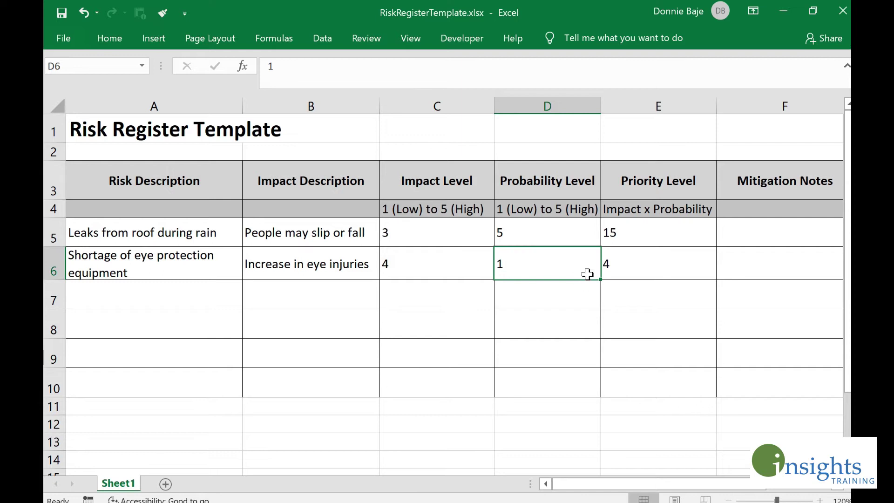
pyautogui.click(631, 237)
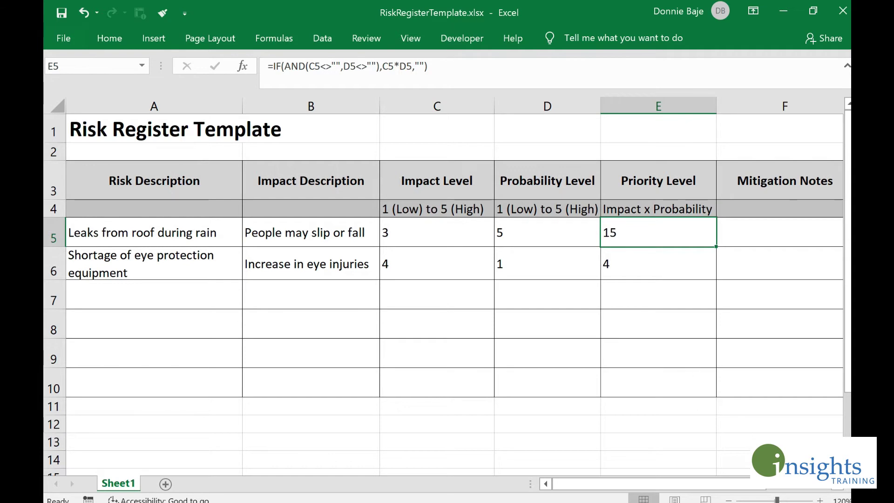
# - Zoom out to 80% and scroll right to show the Legend grid
pyautogui.click(729, 499)
pyautogui.click(729, 499)
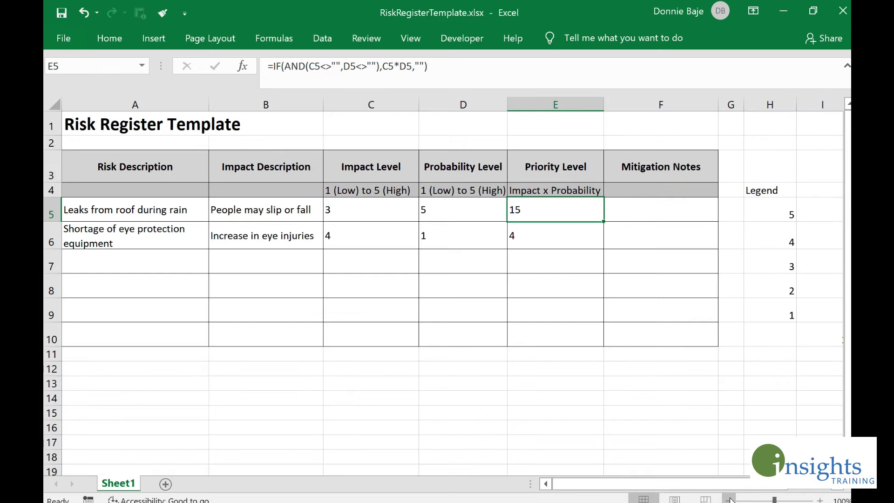
pyautogui.click(730, 500)
pyautogui.click(730, 500)
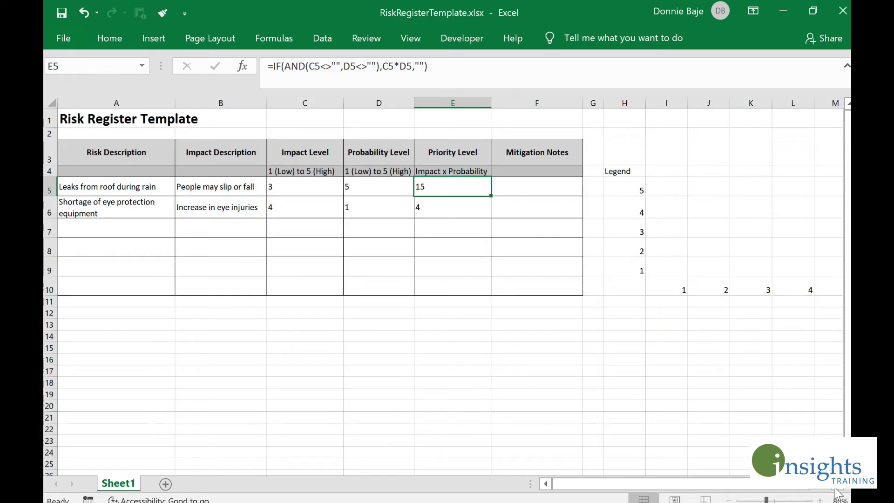
pyautogui.hscroll(1, 837, 490)
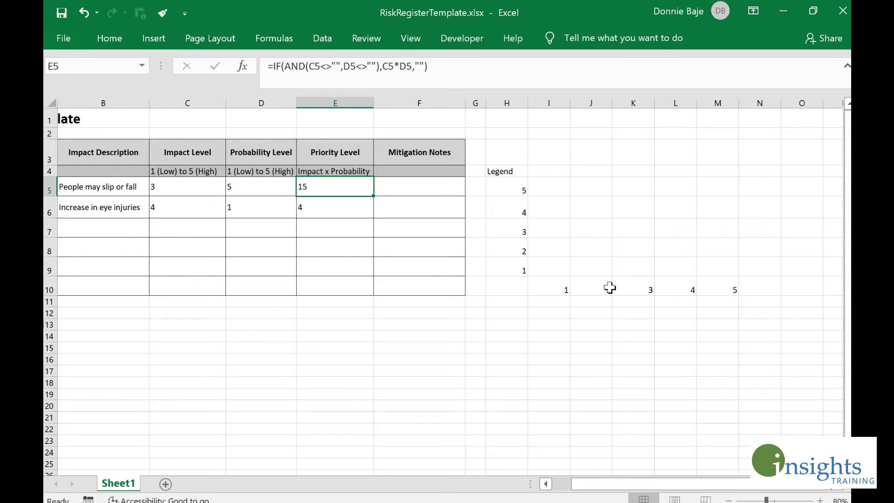
# - Start a formula in I5, beside the legend value 5
pyautogui.keyDown('shift'); pyautogui.click(548, 188); pyautogui.keyUp('shift')
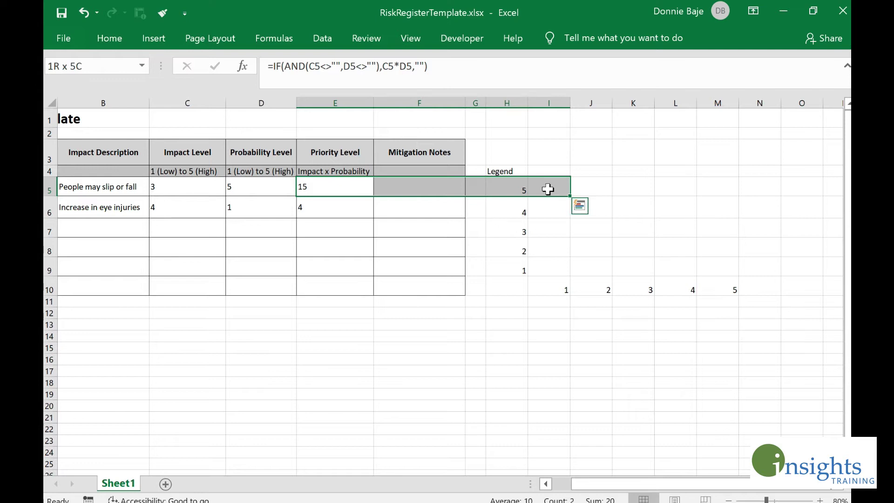
pyautogui.press('Tab')
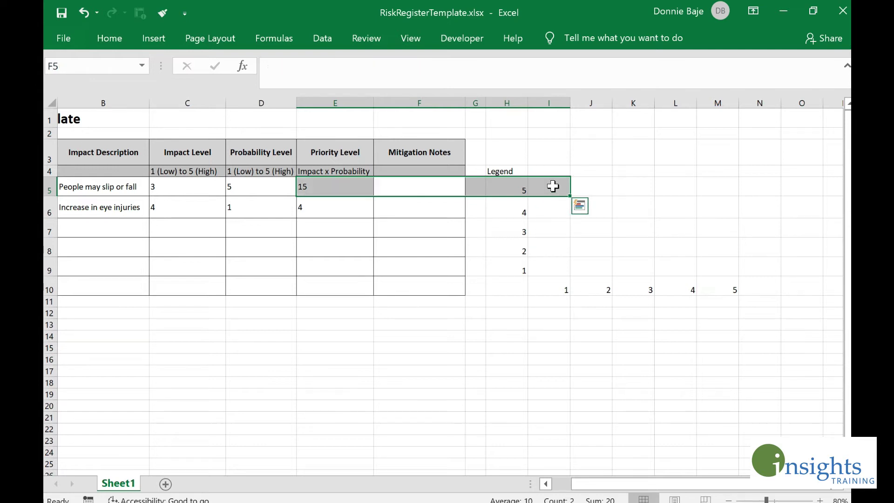
pyautogui.doubleClick(556, 189)
pyautogui.write('=')
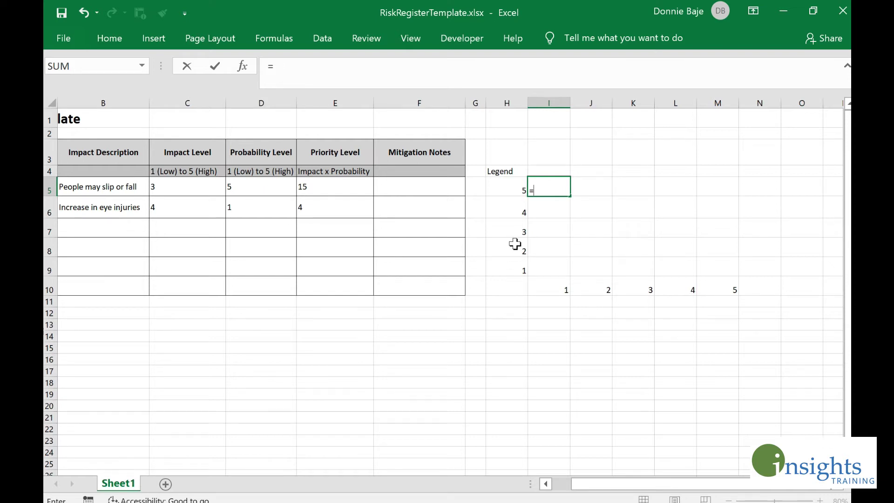
# - Build the I5 formula =$H5*I$10, locking column H and row 10
pyautogui.click(506, 191)
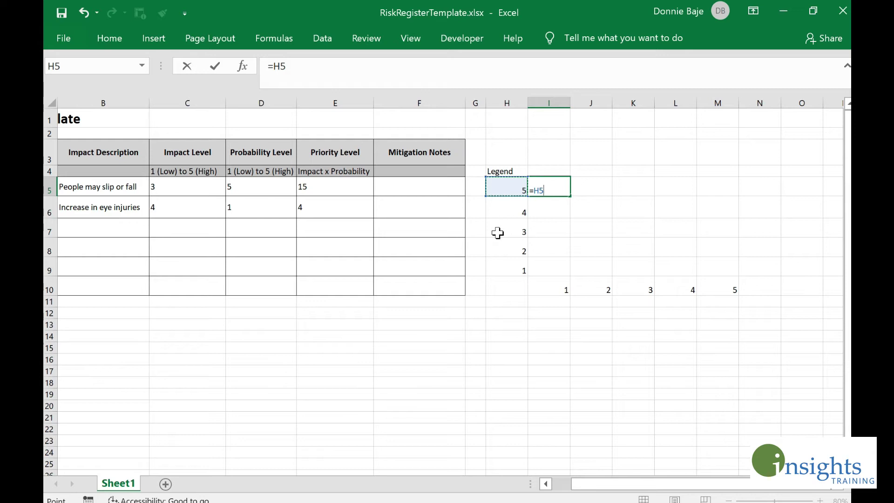
pyautogui.write('*')
pyautogui.click(555, 289)
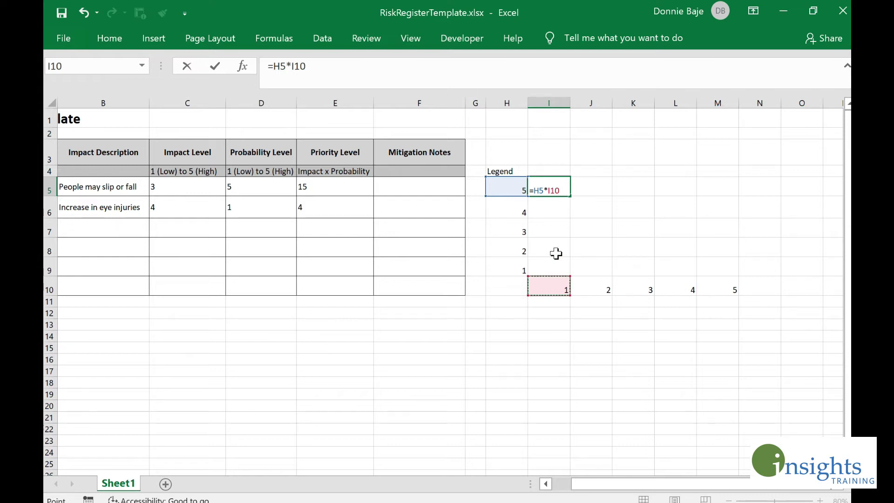
pyautogui.click(532, 190)
pyautogui.write('$')
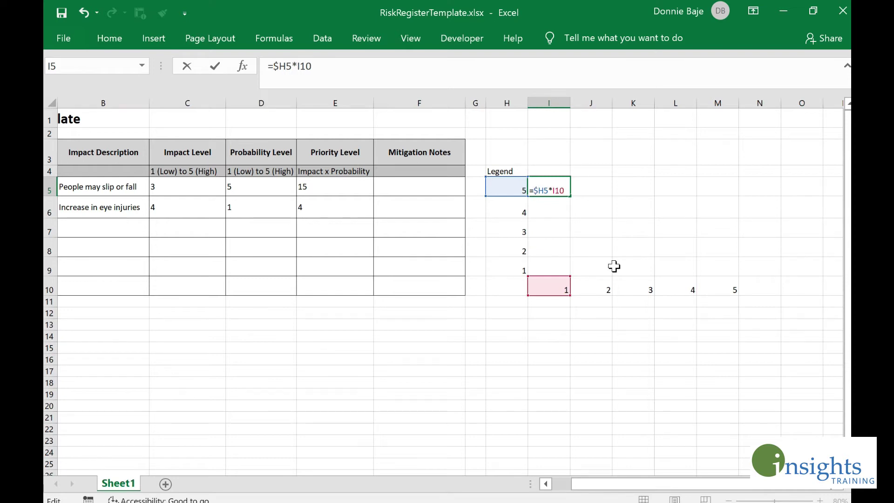
pyautogui.moveTo(534, 191); pyautogui.dragTo(548, 198)
pyautogui.click(553, 191)
pyautogui.write('$')
pyautogui.moveTo(556, 191); pyautogui.dragTo(570, 191)
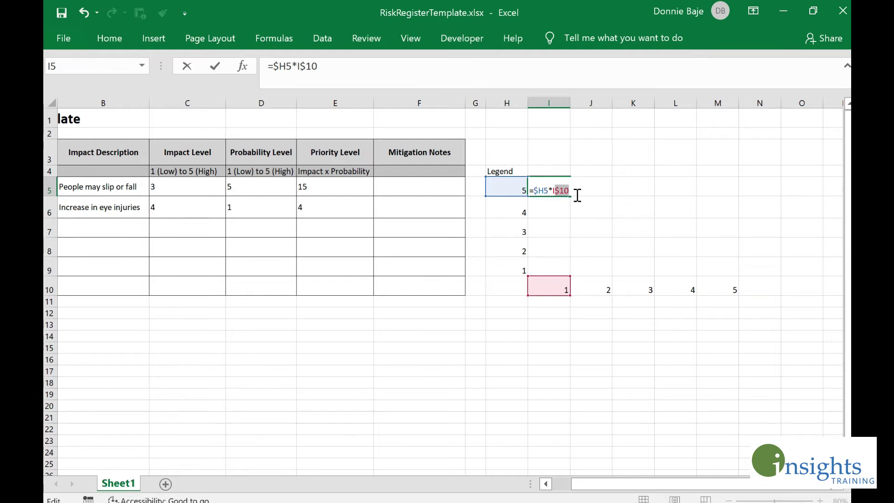
# - Commit I5 so it shows 5, then zoom in on the Legend grid
pyautogui.press('Return')
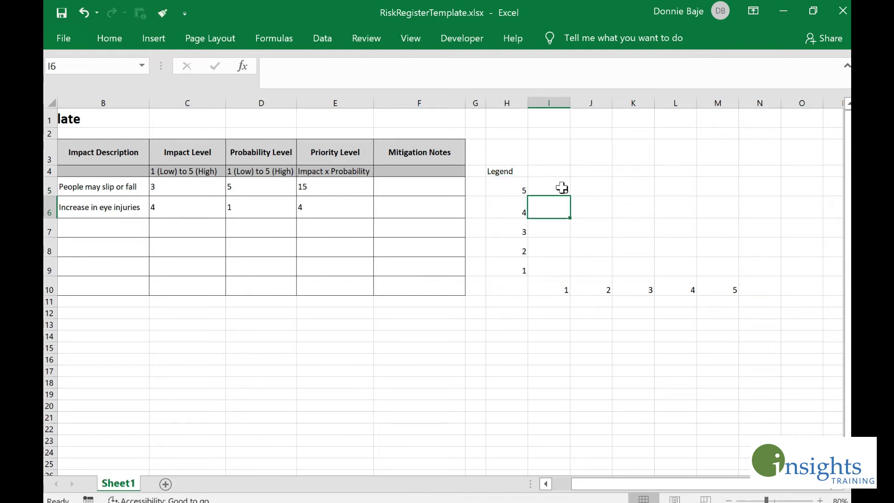
pyautogui.click(561, 187)
pyautogui.click(820, 499)
pyautogui.click(820, 499)
pyautogui.click(820, 499)
pyautogui.click(820, 499)
pyautogui.click(820, 499)
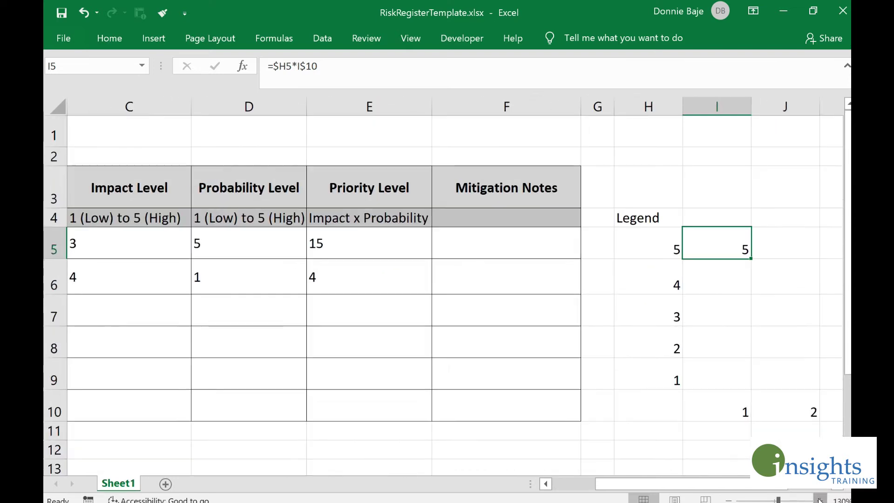
pyautogui.hscroll(4, 836, 494)
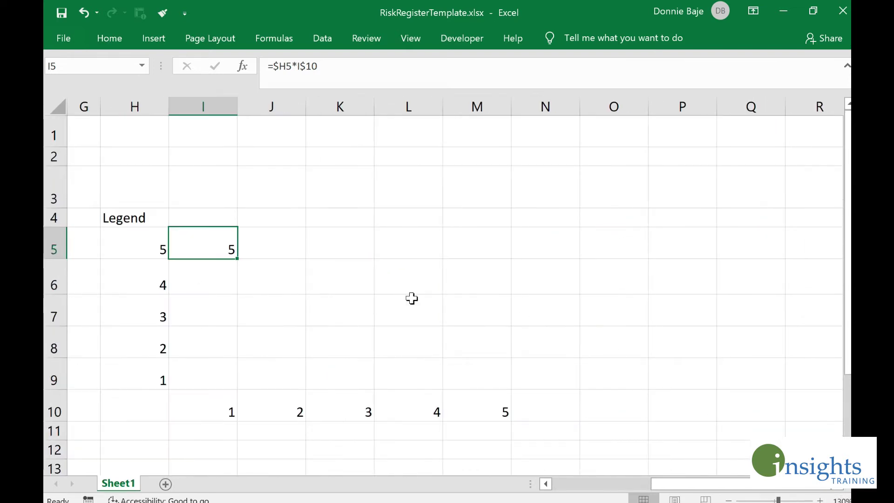
# - Review the $H and $10 locks in I5's formula, then fill it across I5:M9
pyautogui.doubleClick(204, 244)
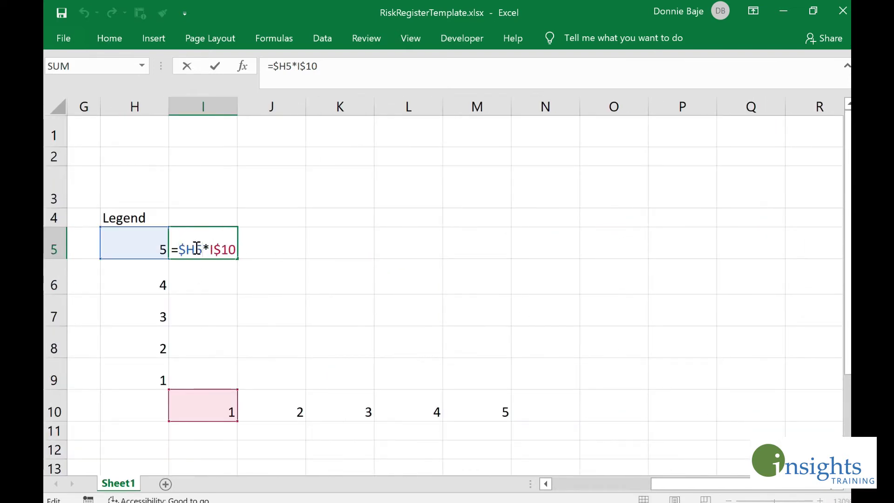
pyautogui.moveTo(181, 249); pyautogui.dragTo(194, 249)
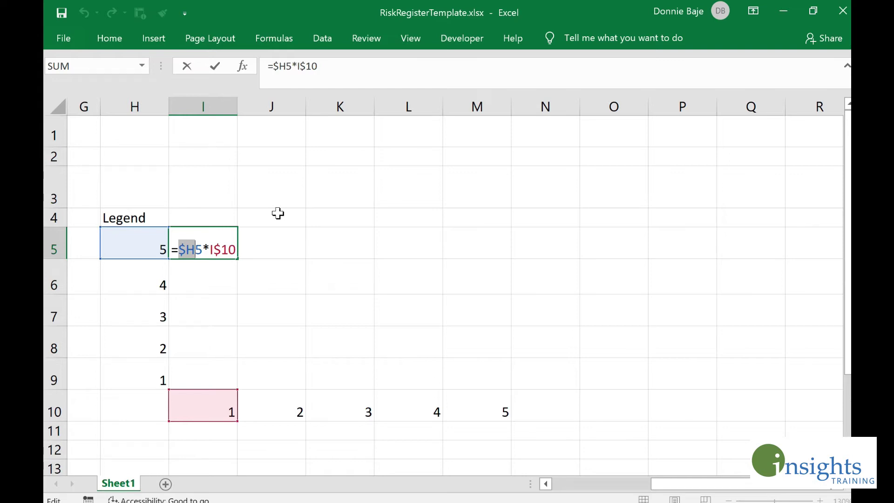
pyautogui.click(187, 249)
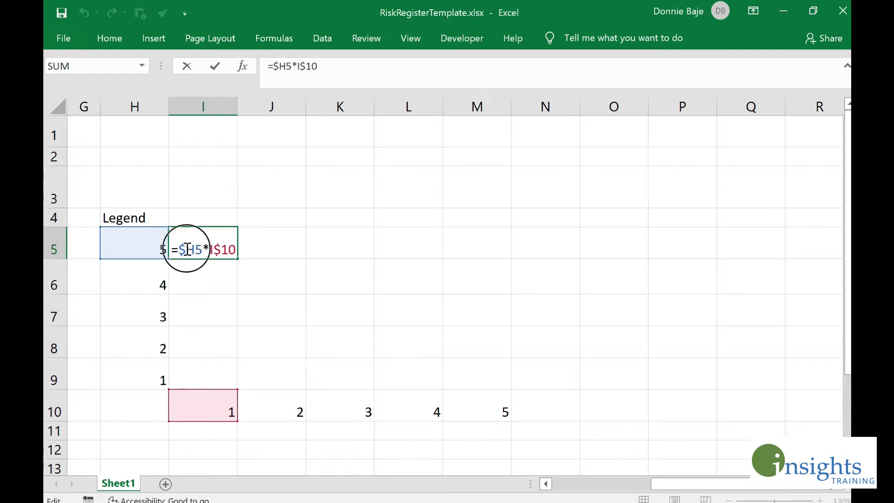
pyautogui.moveTo(179, 249); pyautogui.dragTo(196, 249)
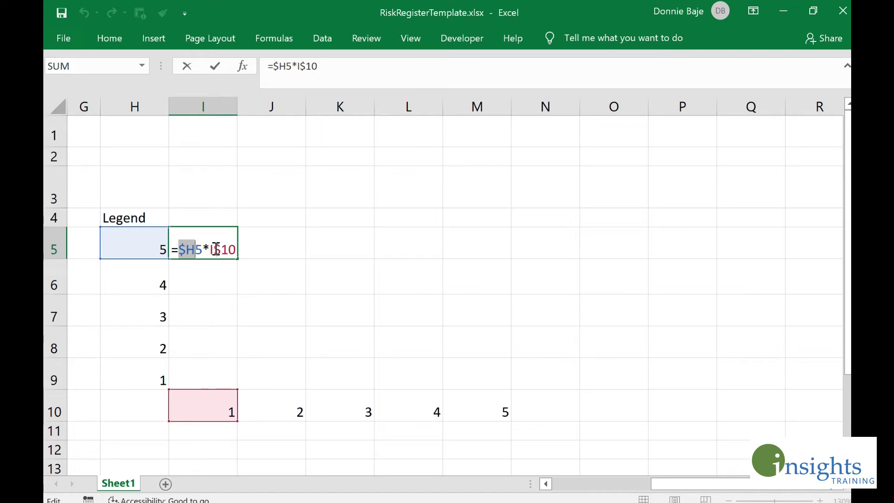
pyautogui.moveTo(216, 249); pyautogui.dragTo(247, 250)
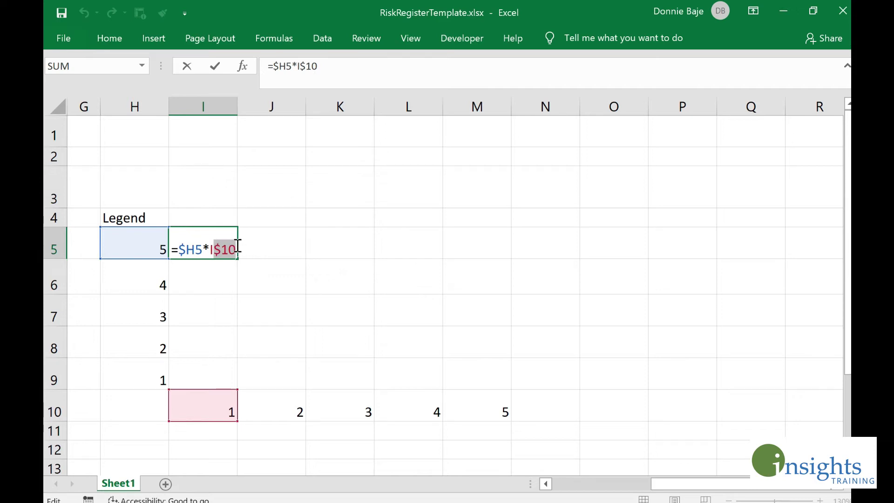
pyautogui.press('Return')
pyautogui.click(235, 247)
pyautogui.moveTo(238, 259); pyautogui.dragTo(481, 377)
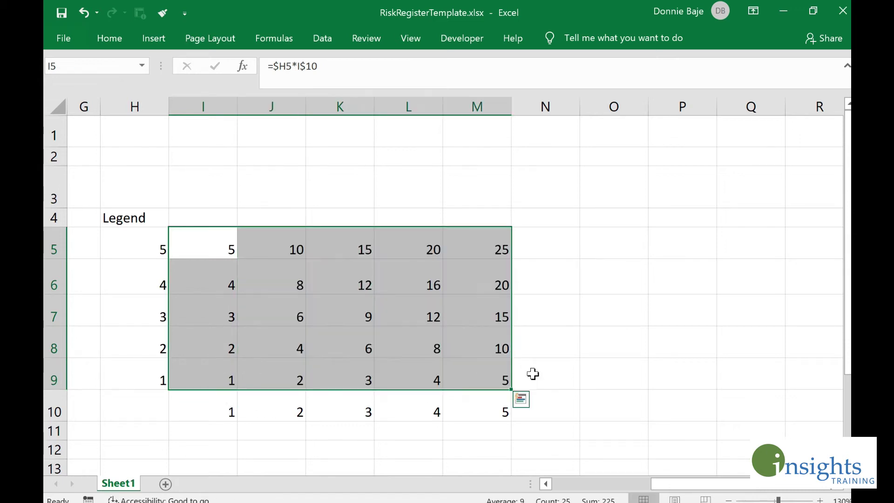
# - Spot-check the filled legend formulas in K7, M5 and M7
pyautogui.click(373, 313)
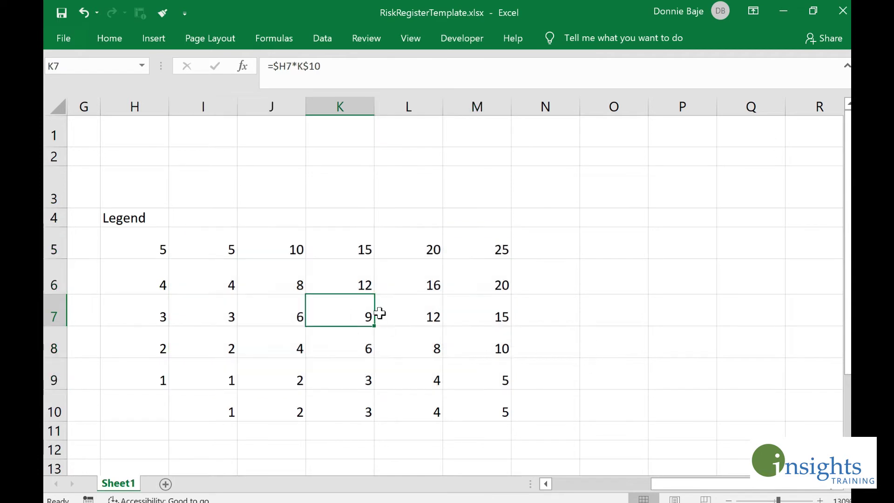
pyautogui.click(470, 253)
pyautogui.click(474, 322)
# - Apply All Borders to the I5:M9 score grid
pyautogui.moveTo(215, 254); pyautogui.dragTo(489, 379)
pyautogui.click(122, 41)
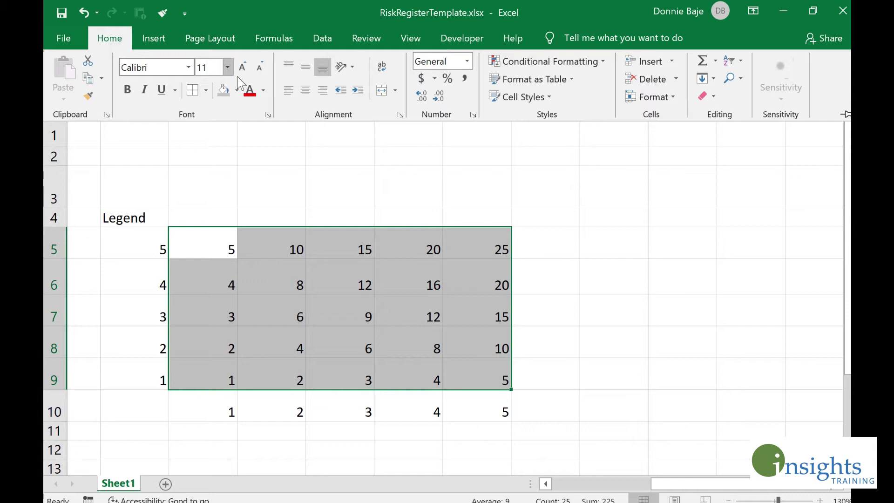
pyautogui.click(194, 93)
pyautogui.click(540, 286)
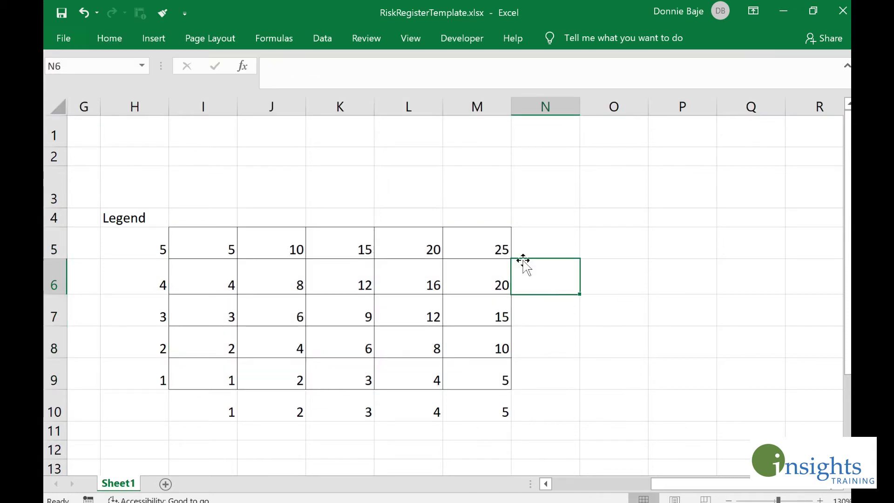
pyautogui.click(507, 245)
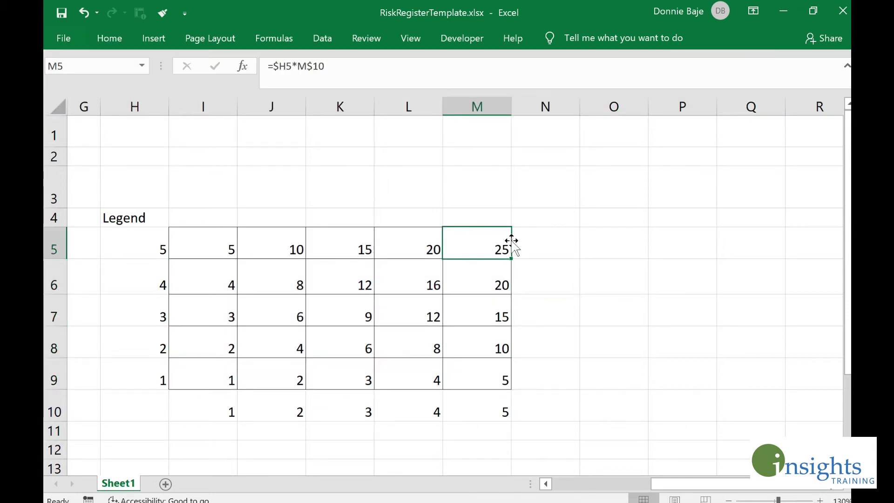
# - Fill legend cell M5 with red
pyautogui.click(103, 39)
pyautogui.click(236, 92)
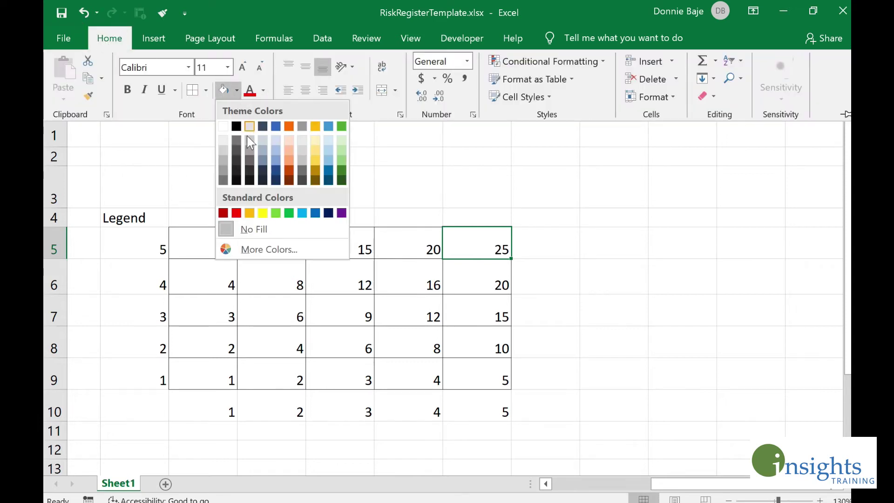
pyautogui.click(234, 211)
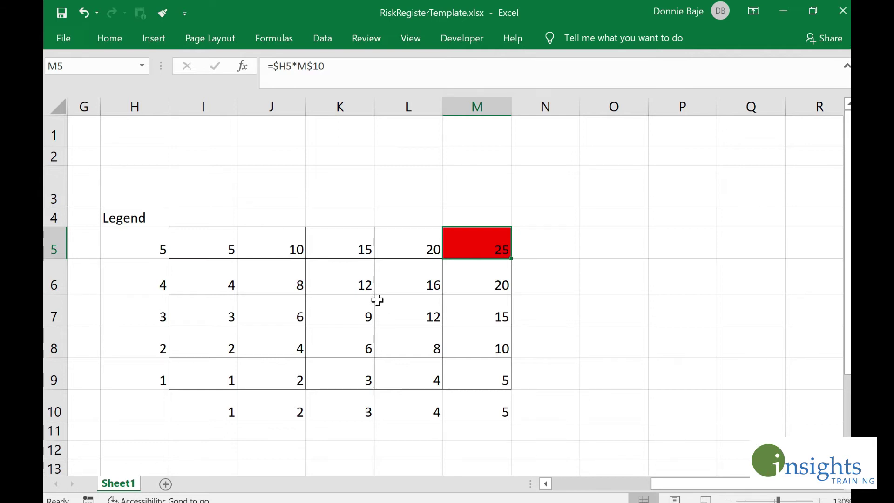
# - Fill legend cells J5:L5 and K6:M6 gold
pyautogui.moveTo(281, 245); pyautogui.dragTo(385, 247)
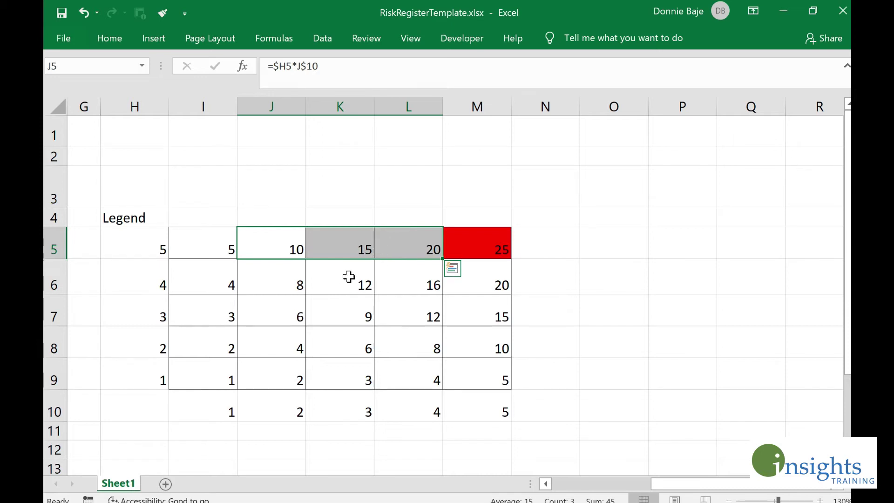
pyautogui.moveTo(345, 280); pyautogui.dragTo(399, 275)
pyautogui.moveTo(273, 250); pyautogui.dragTo(429, 252)
pyautogui.click(109, 38)
pyautogui.click(236, 90)
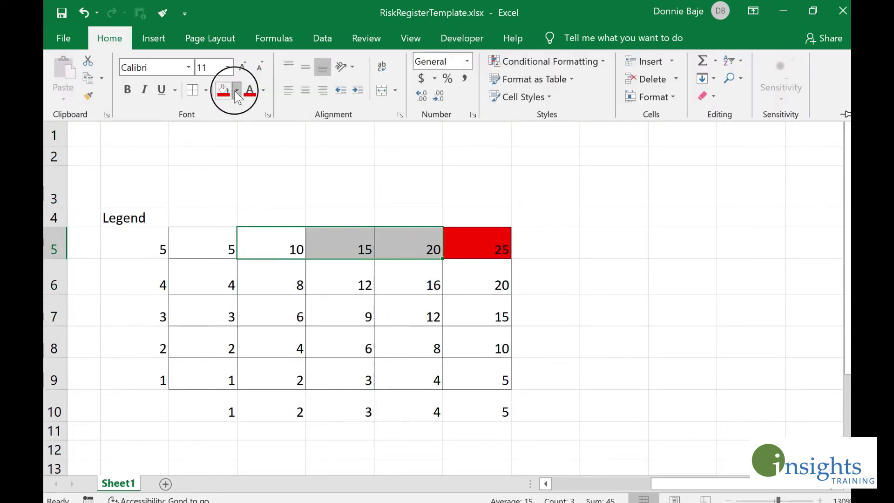
pyautogui.click(250, 213)
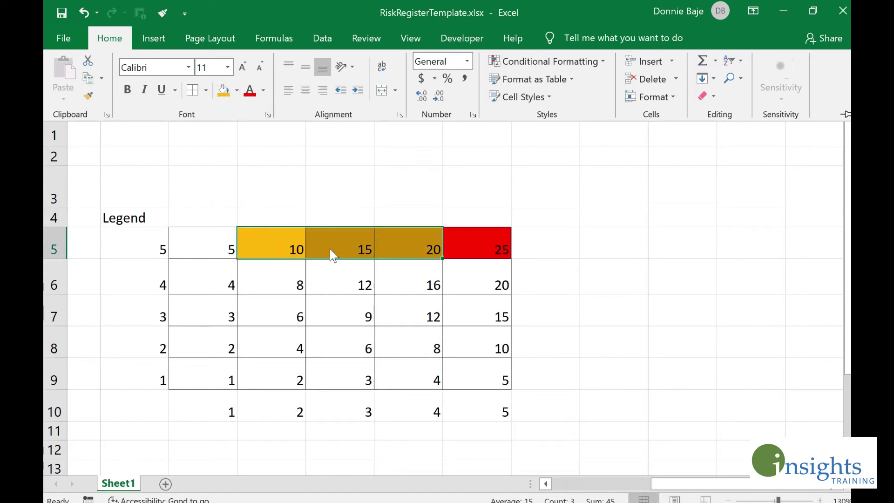
pyautogui.moveTo(351, 279); pyautogui.dragTo(489, 282)
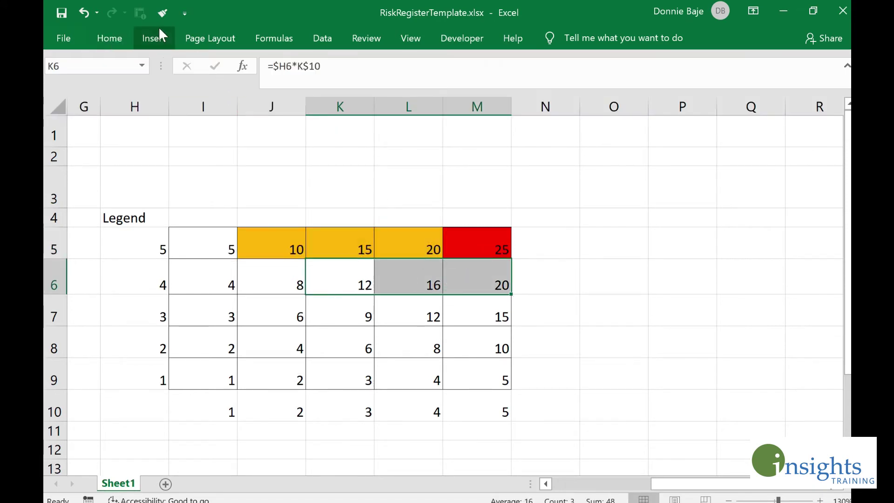
pyautogui.click(109, 48)
pyautogui.click(223, 90)
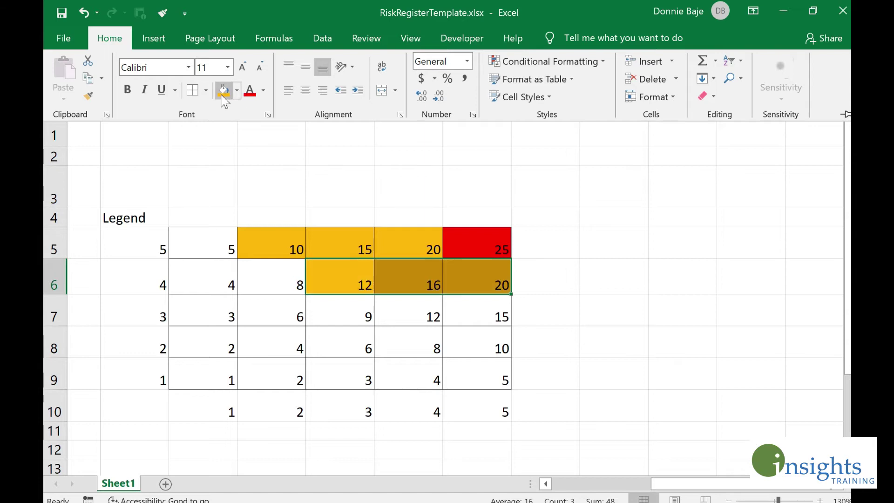
# - Fill legend cells L7:M7 and M8 with the same gold
pyautogui.click(407, 328)
pyautogui.moveTo(406, 329); pyautogui.dragTo(471, 313)
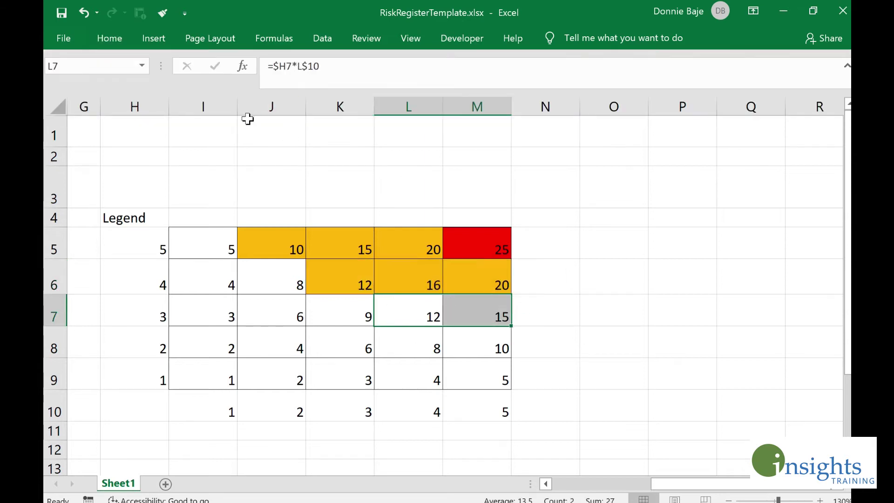
pyautogui.click(147, 41)
pyautogui.click(120, 42)
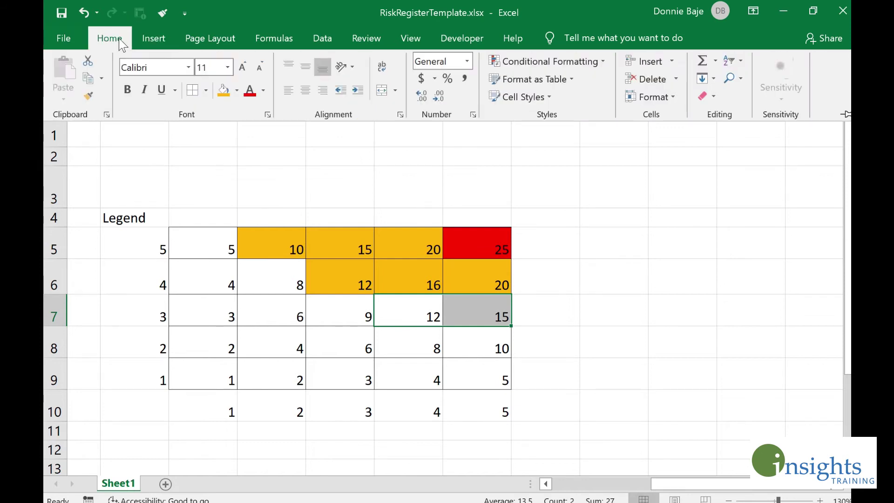
pyautogui.click(224, 91)
pyautogui.click(493, 351)
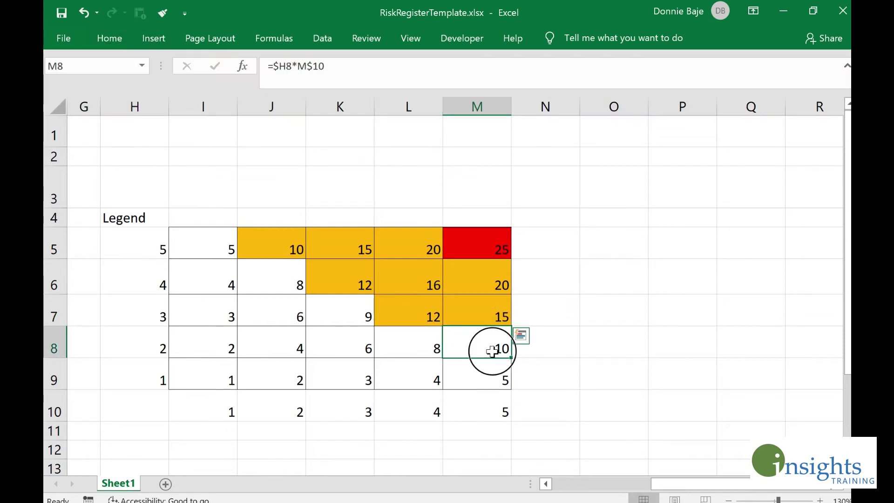
pyautogui.click(122, 40)
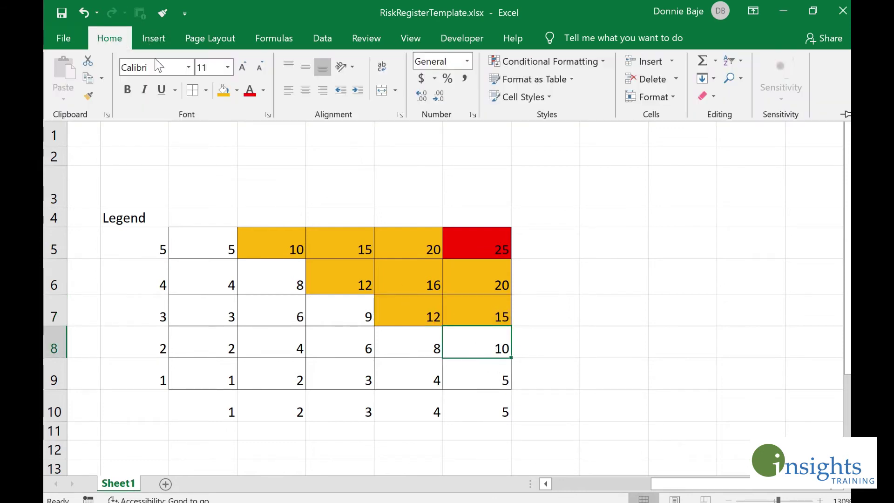
pyautogui.click(231, 94)
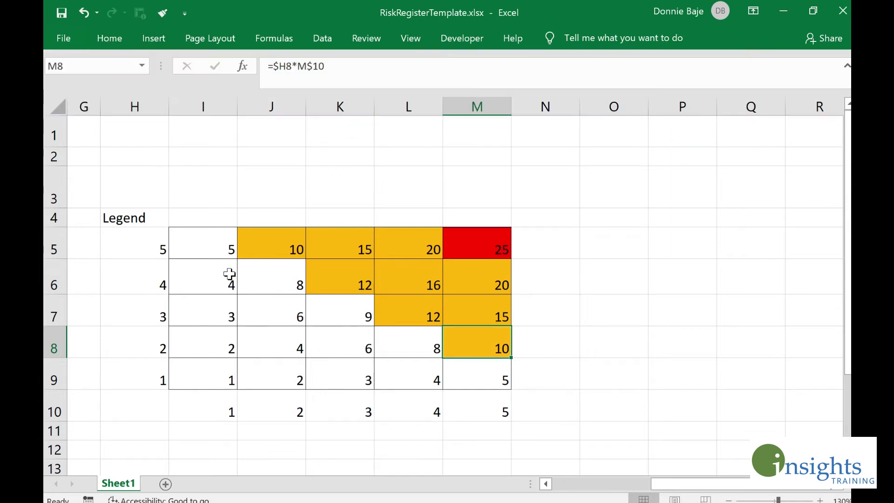
# - Fill the diagonal legend cells I5, J6, K7, L8 and M9 light gold
pyautogui.click(203, 242)
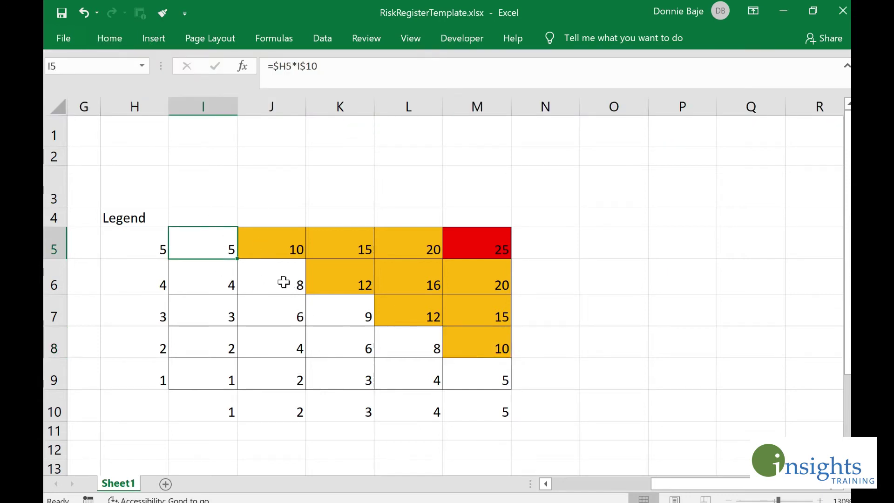
pyautogui.keyDown('ctrl'); pyautogui.click(277, 282); pyautogui.keyUp('ctrl')
pyautogui.keyDown('ctrl'); pyautogui.click(342, 312); pyautogui.keyUp('ctrl')
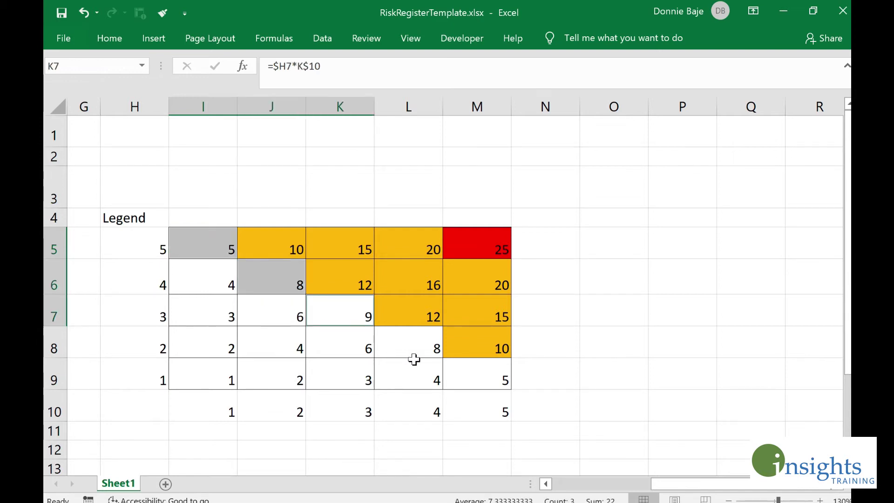
pyautogui.keyDown('ctrl'); pyautogui.click(413, 345); pyautogui.keyUp('ctrl')
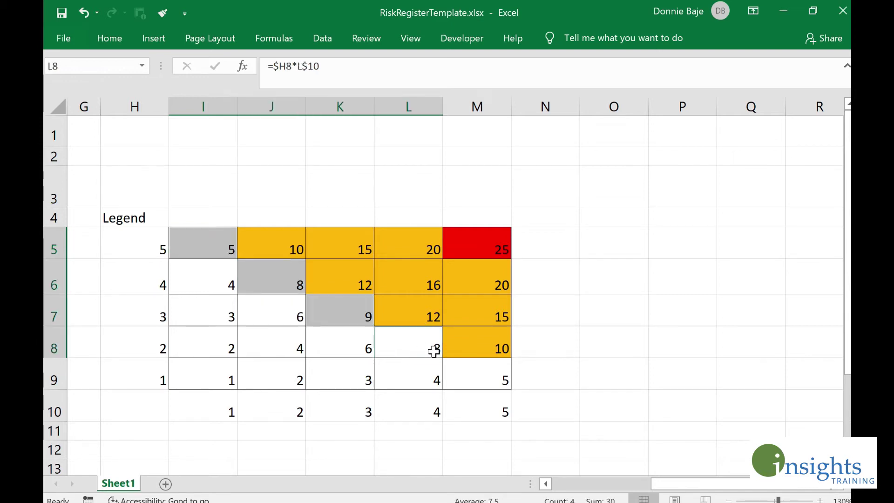
pyautogui.keyDown('ctrl'); pyautogui.click(481, 371); pyautogui.keyUp('ctrl')
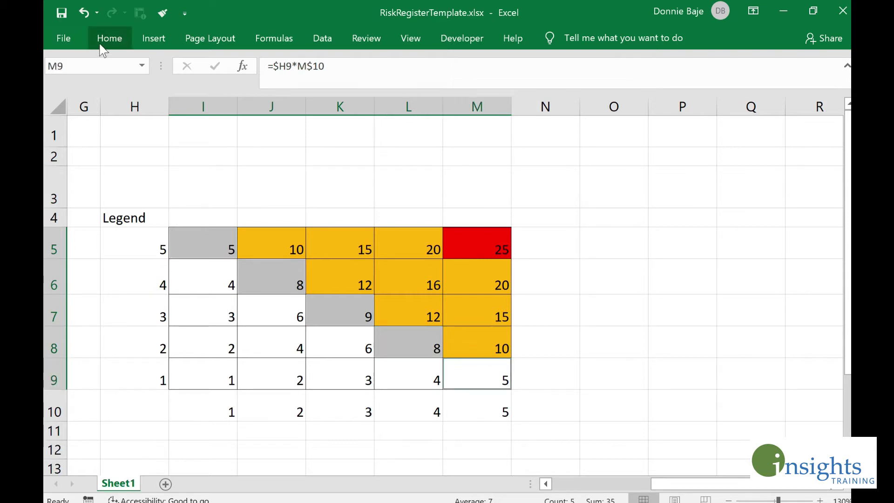
pyautogui.click(207, 243)
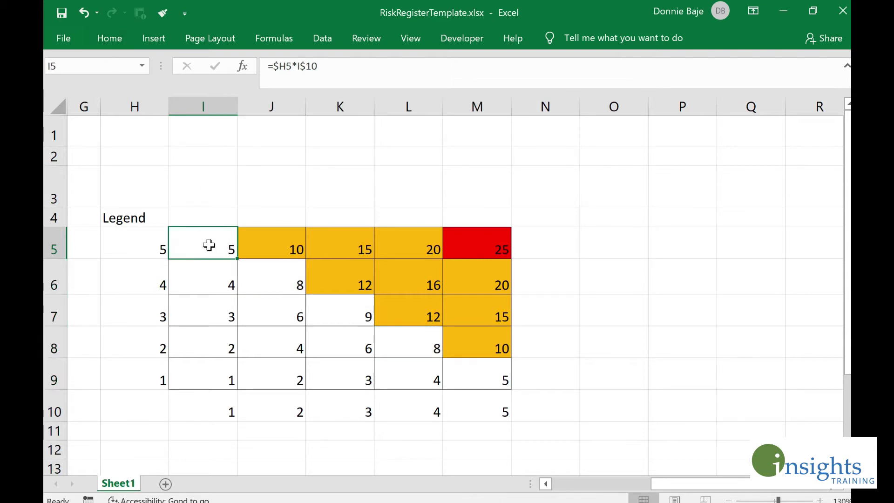
pyautogui.keyDown('ctrl'); pyautogui.click(275, 283); pyautogui.keyUp('ctrl')
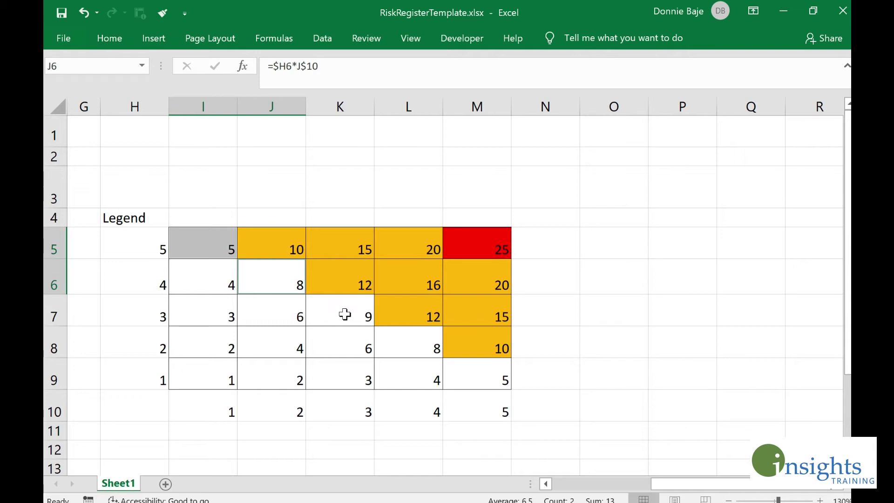
pyautogui.keyDown('ctrl'); pyautogui.click(345, 315); pyautogui.keyUp('ctrl')
pyautogui.keyDown('ctrl'); pyautogui.click(418, 344); pyautogui.keyUp('ctrl')
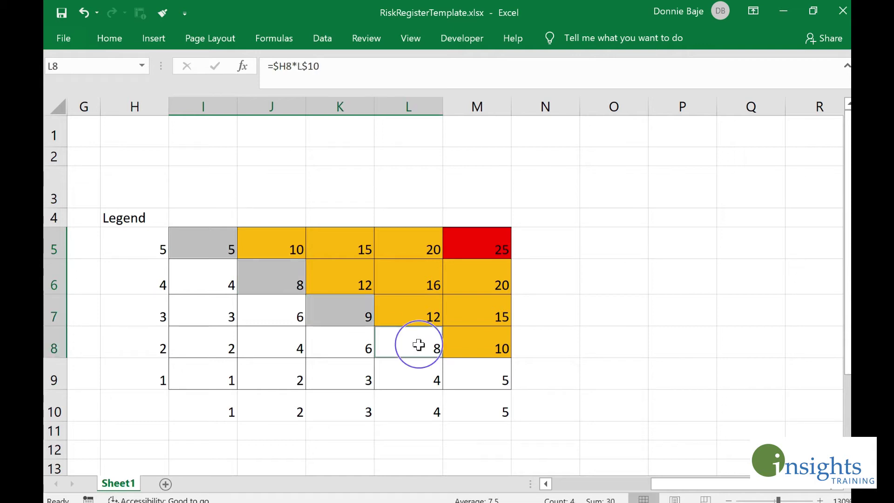
pyautogui.keyDown('ctrl'); pyautogui.click(489, 373); pyautogui.keyUp('ctrl')
pyautogui.click(116, 40)
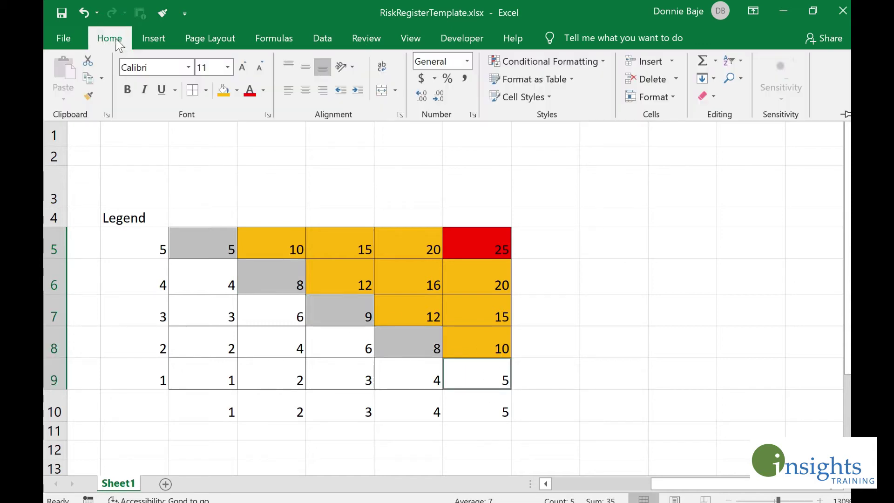
pyautogui.click(236, 90)
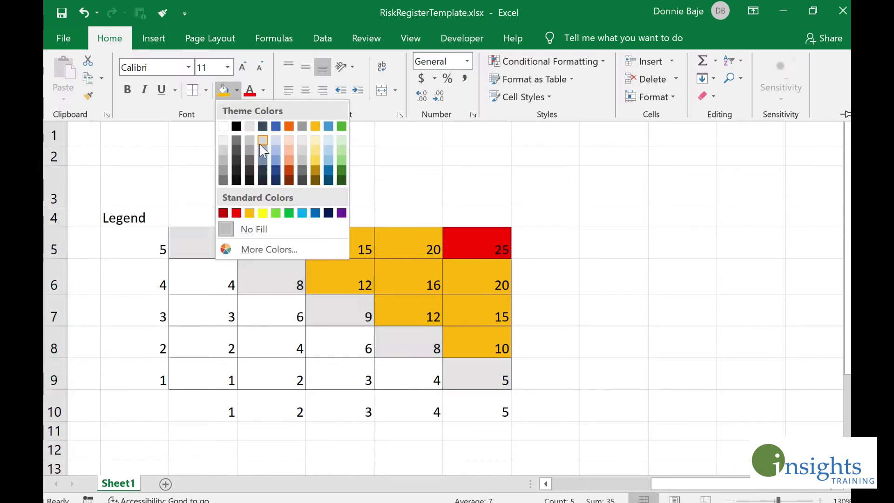
pyautogui.click(316, 155)
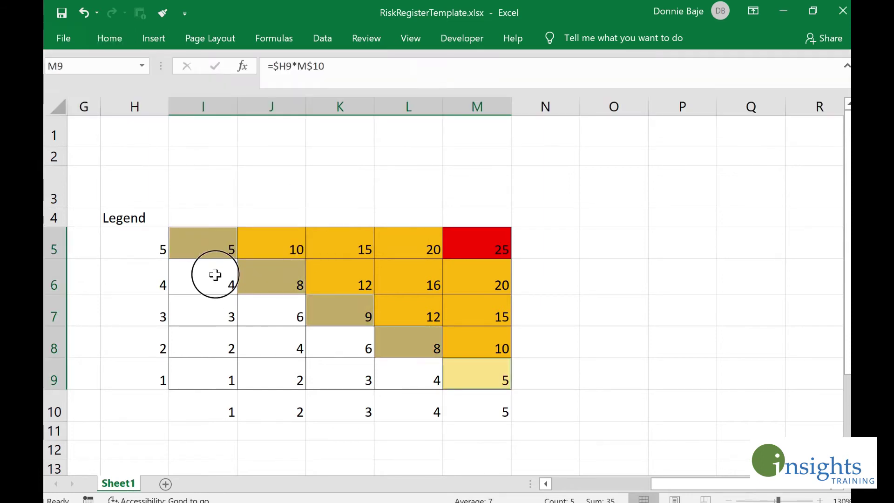
pyautogui.click(217, 275)
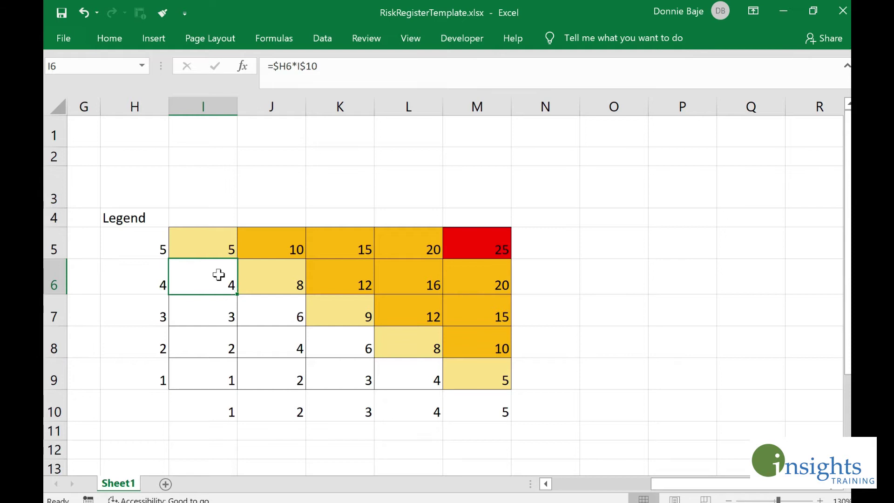
# - Shade the two 6 cells, J7 and K8, light yellow
pyautogui.click(281, 308)
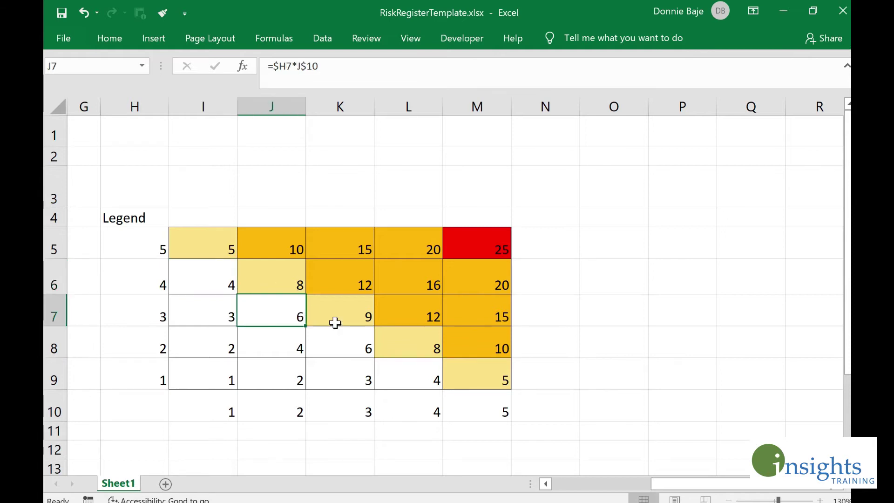
pyautogui.keyDown('shift'); pyautogui.click(349, 346); pyautogui.keyUp('shift')
pyautogui.click(349, 346)
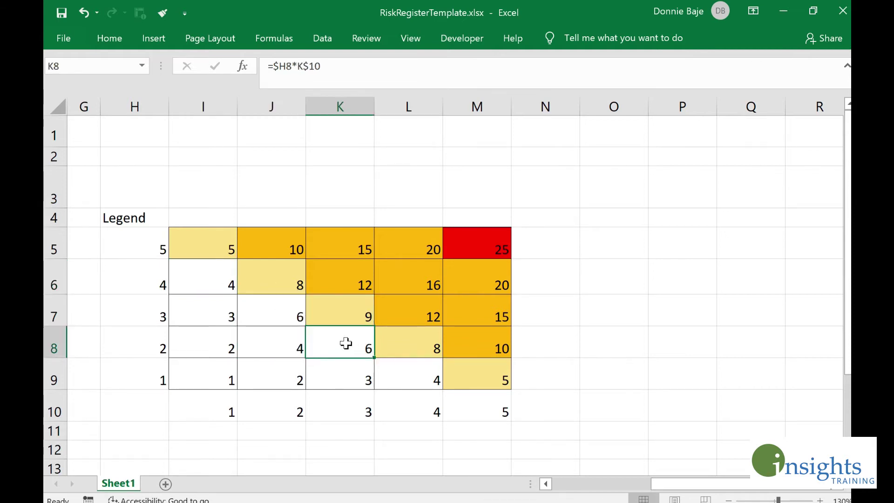
pyautogui.keyDown('ctrl'); pyautogui.click(274, 307); pyautogui.keyUp('ctrl')
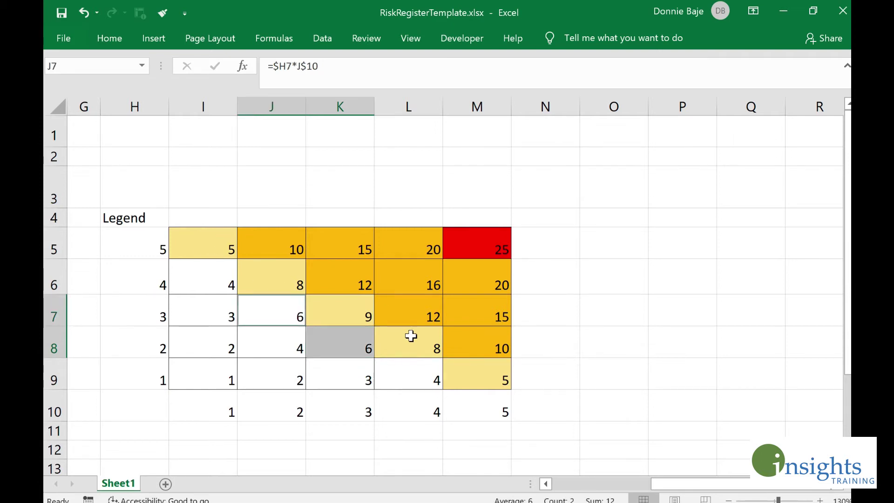
pyautogui.click(110, 39)
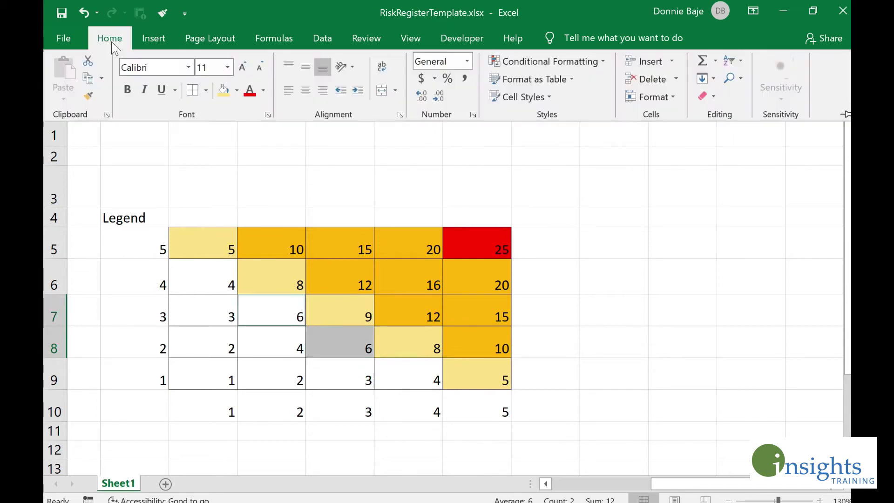
pyautogui.click(222, 90)
pyautogui.click(412, 370)
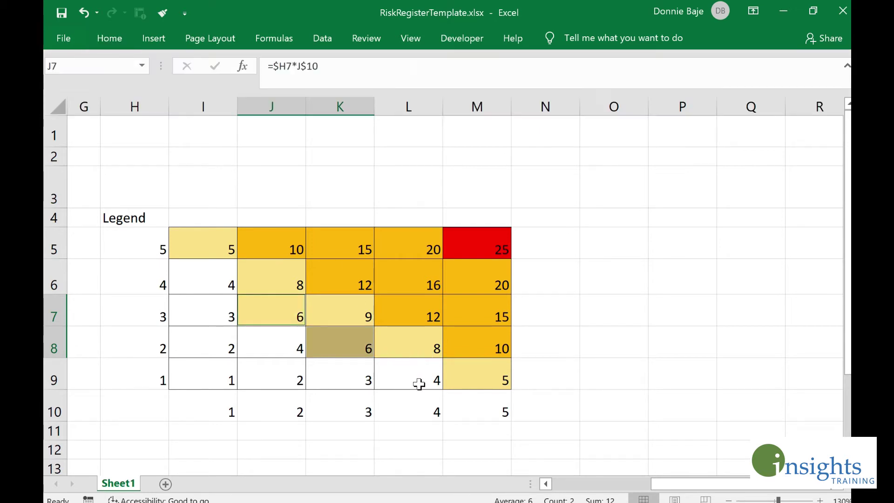
pyautogui.click(413, 376)
# - Shade legend cells I6:I9, J8:J9, K9 and L9 light green
pyautogui.moveTo(219, 281); pyautogui.dragTo(219, 375)
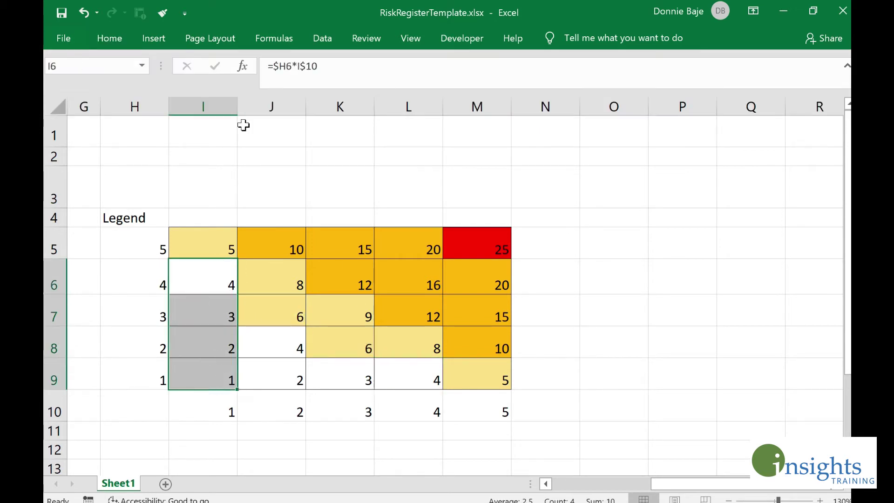
pyautogui.moveTo(272, 339); pyautogui.dragTo(289, 379)
pyautogui.keyDown('ctrl'); pyautogui.click(366, 374); pyautogui.keyUp('ctrl')
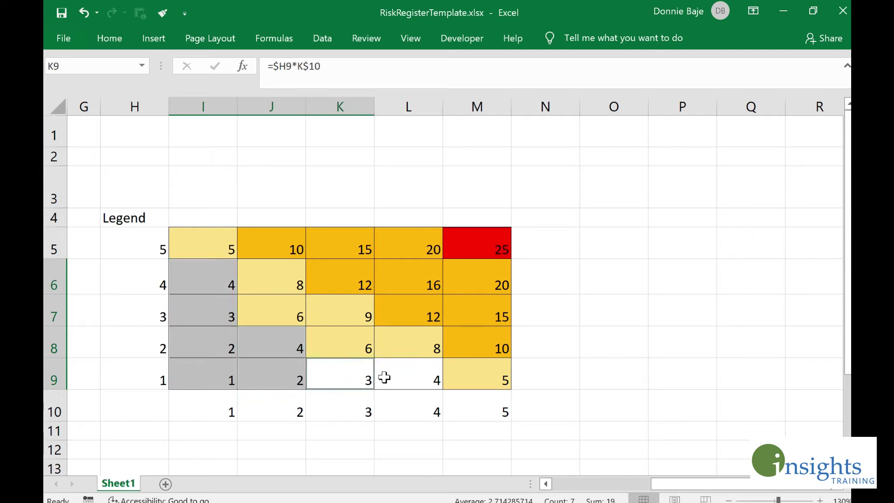
pyautogui.keyDown('ctrl'); pyautogui.click(406, 378); pyautogui.keyUp('ctrl')
pyautogui.click(109, 38)
pyautogui.click(238, 90)
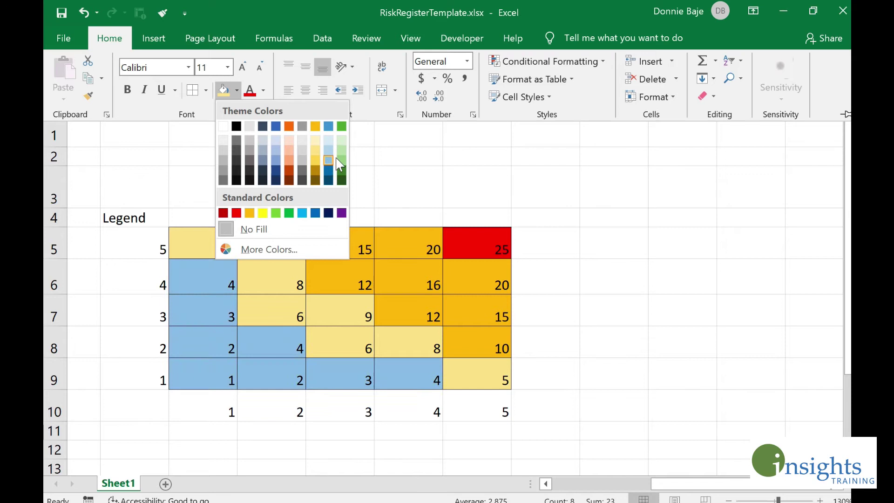
pyautogui.click(342, 151)
pyautogui.click(439, 169)
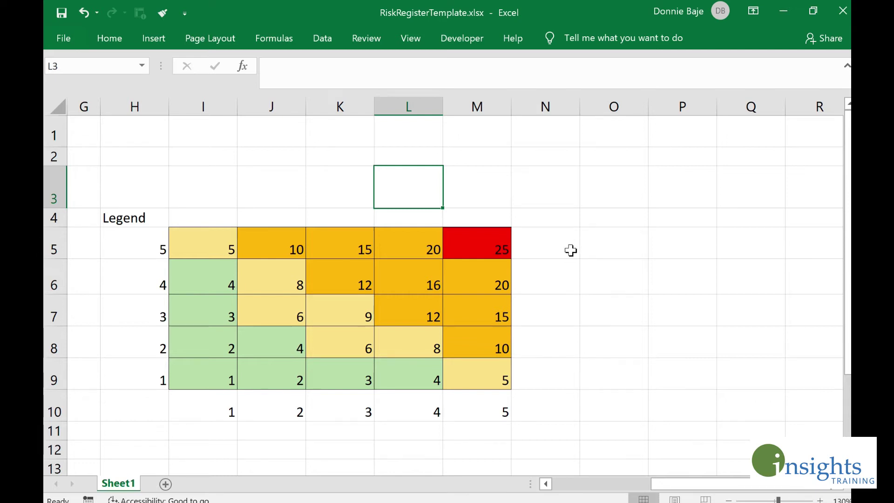
pyautogui.click(545, 484)
# - Scroll back to the Priority Level column and select E5:E10
pyautogui.click(546, 484)
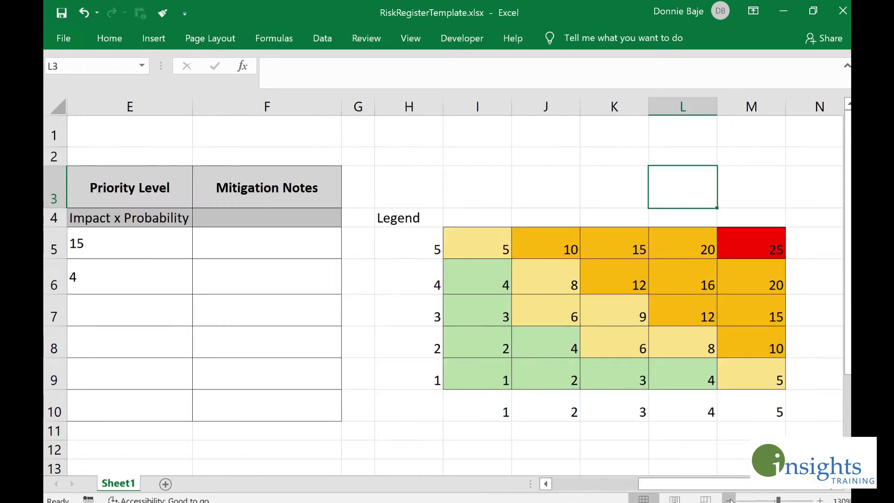
pyautogui.moveTo(165, 247); pyautogui.dragTo(176, 418)
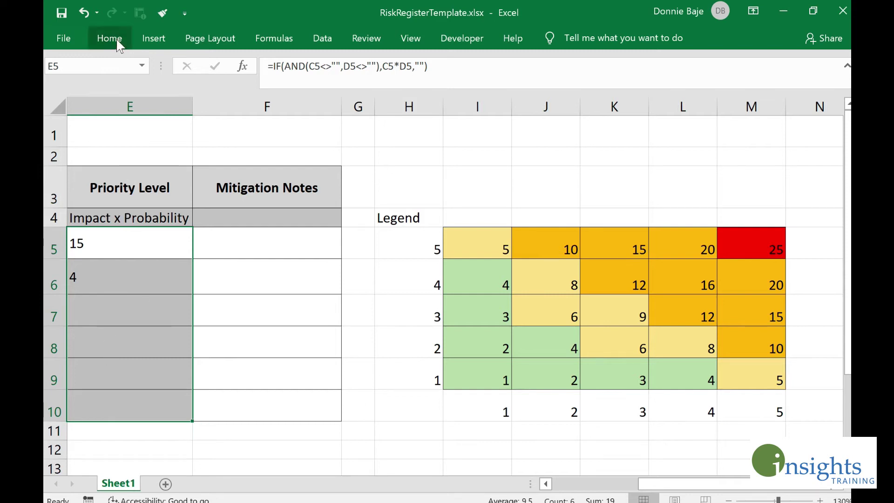
# - Create a Less Than 5 highlight rule on E5:E10 and choose Custom Format
pyautogui.click(115, 41)
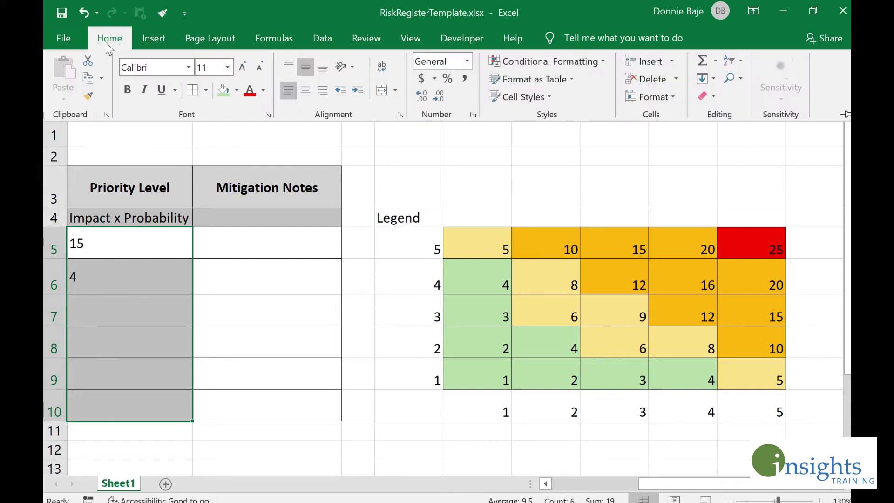
pyautogui.click(595, 66)
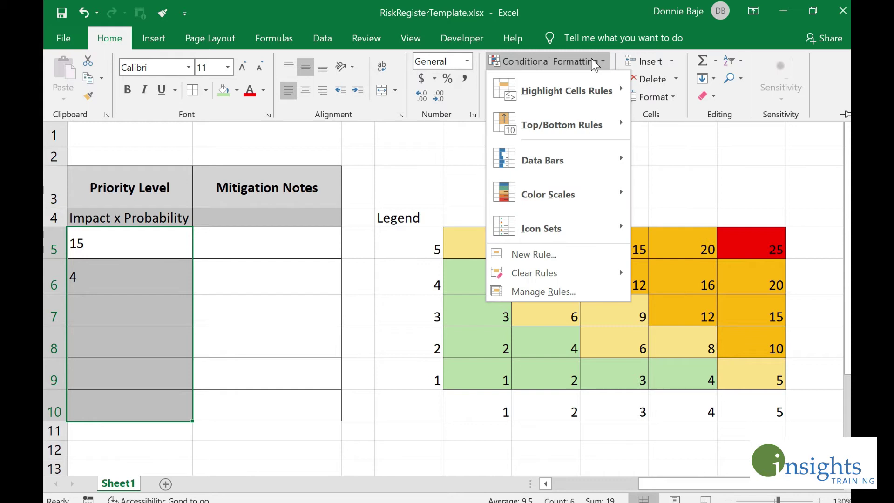
pyautogui.moveTo(598, 95)
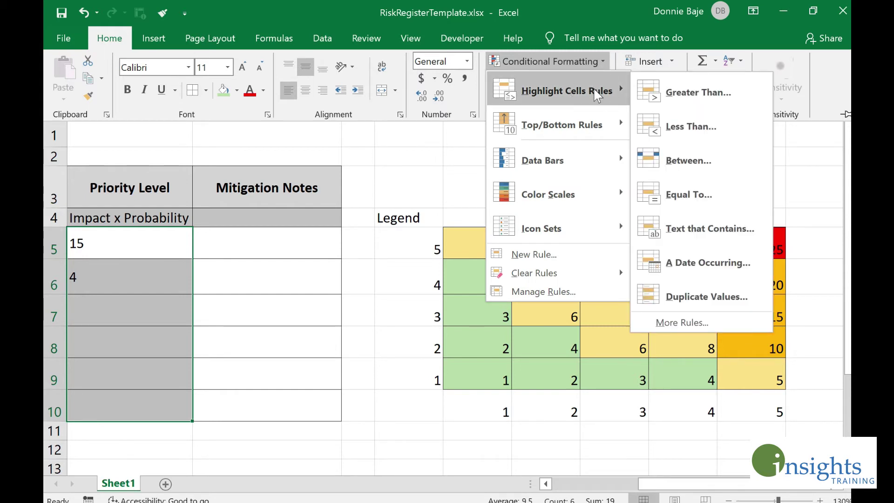
pyautogui.click(687, 129)
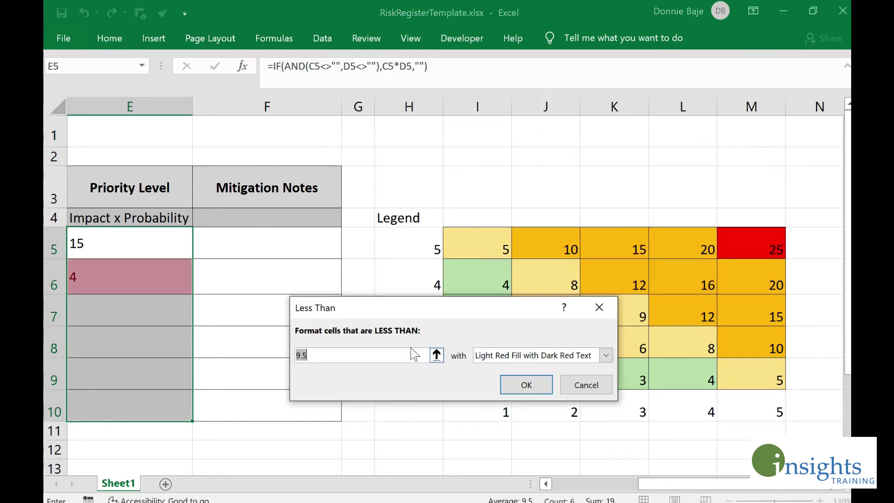
pyautogui.write('5')
pyautogui.moveTo(425, 307); pyautogui.dragTo(332, 284)
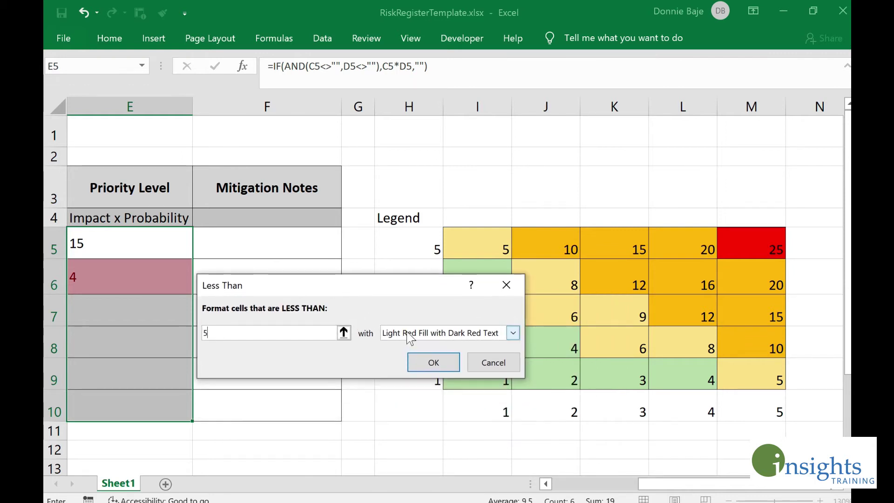
pyautogui.click(409, 337)
pyautogui.click(396, 291)
pyautogui.moveTo(397, 281); pyautogui.dragTo(480, 75)
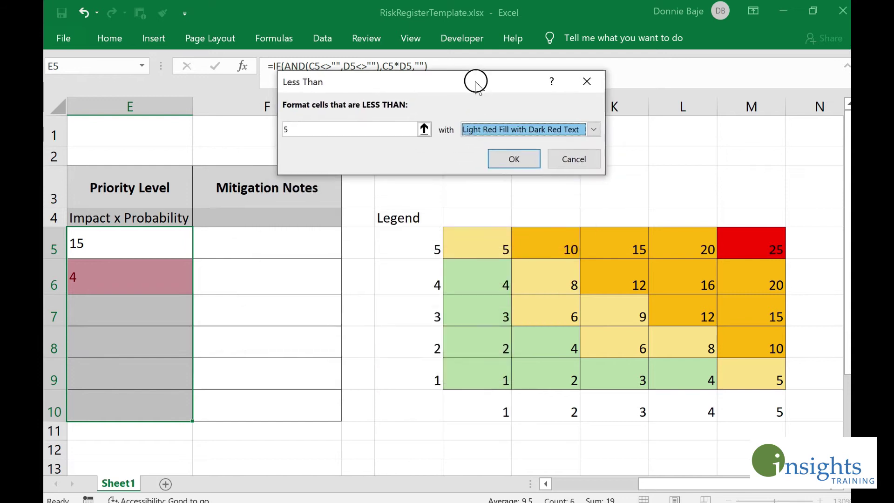
pyautogui.click(499, 129)
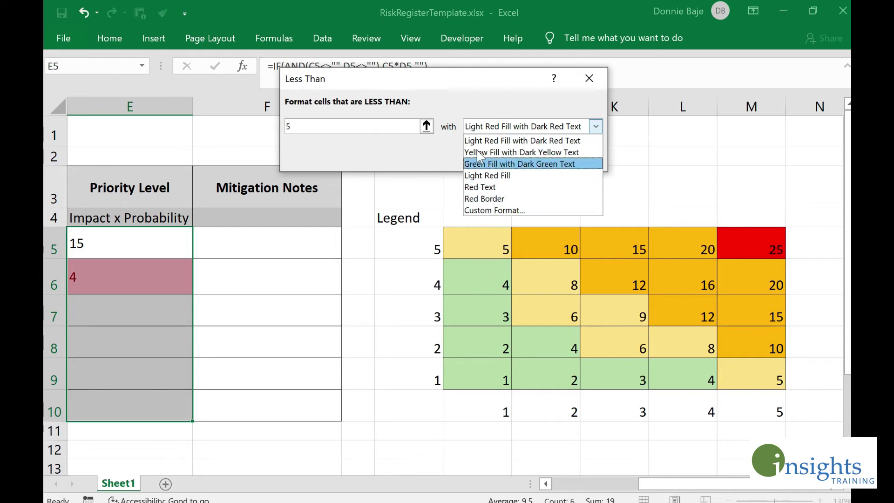
pyautogui.click(488, 217)
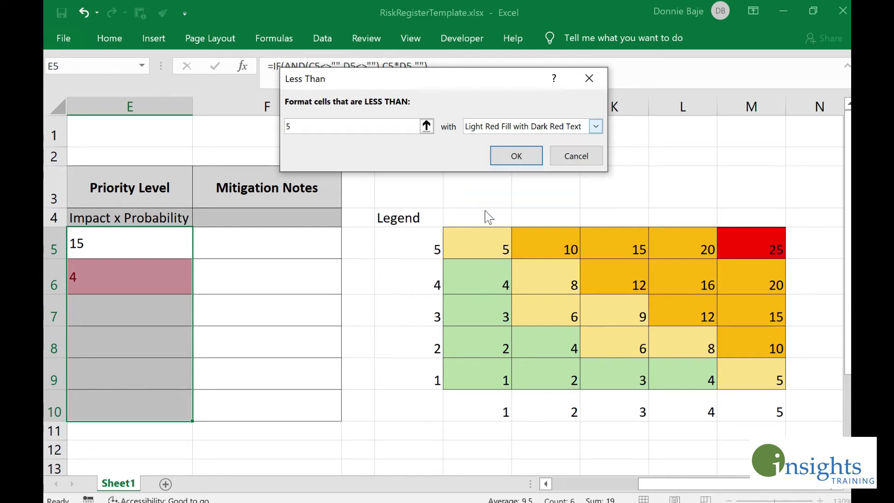
# - Give the Less Than 5 rule a light green fill and apply it
pyautogui.click(411, 85)
pyautogui.moveTo(418, 71); pyautogui.dragTo(342, 33)
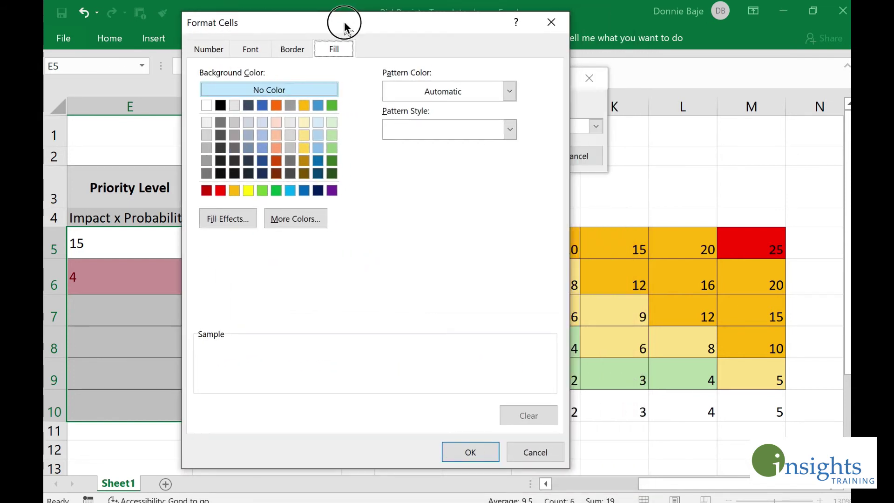
pyautogui.click(332, 135)
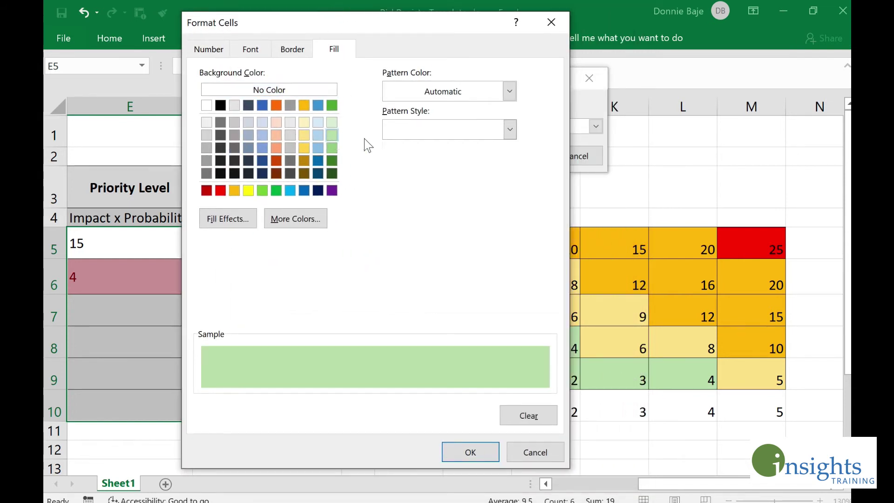
pyautogui.click(332, 147)
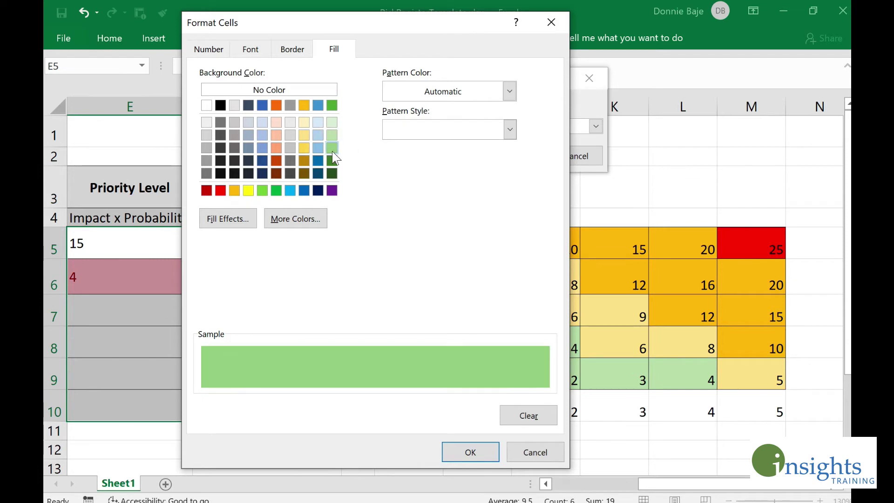
pyautogui.click(332, 135)
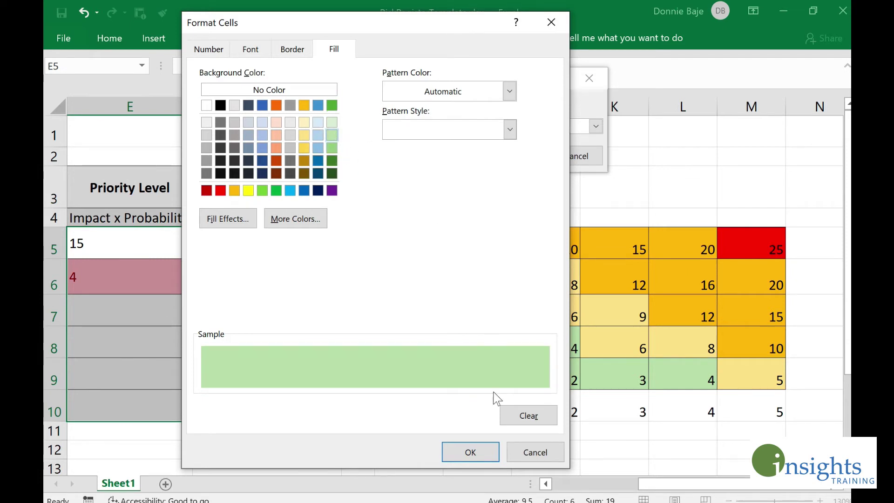
pyautogui.click(471, 452)
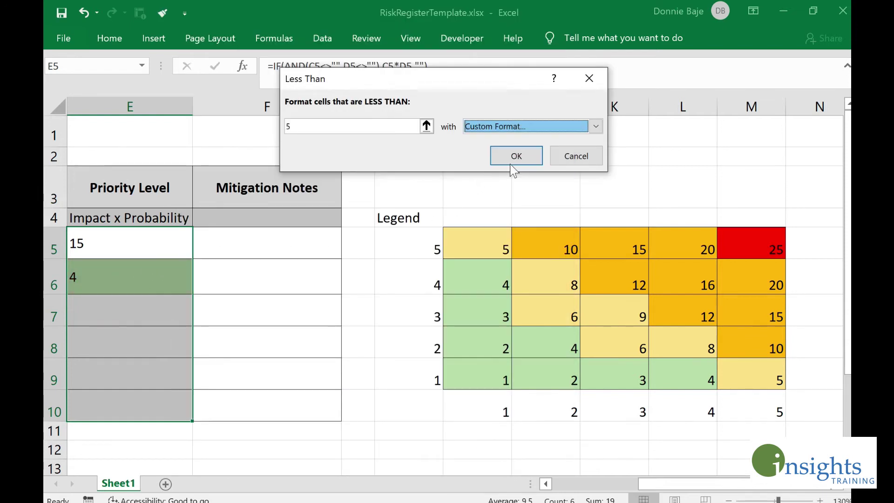
pyautogui.click(522, 157)
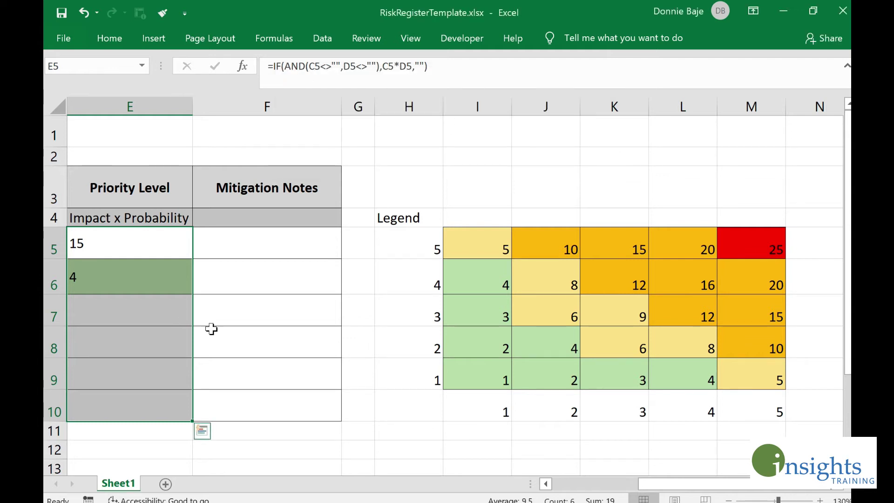
pyautogui.click(270, 341)
# - Enter Impact 2 and Probability 1 in row 7, giving a green Priority of 2
pyautogui.press('Left')
pyautogui.press('Left')
pyautogui.press('Left')
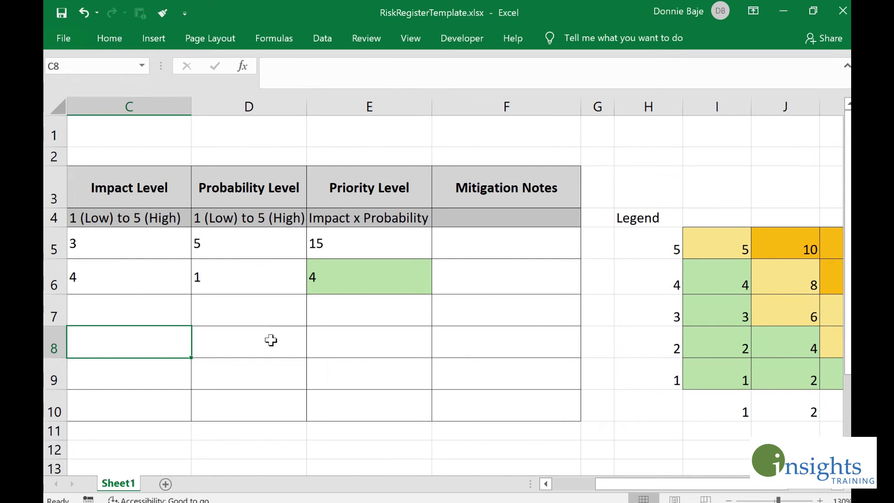
pyautogui.press('Up')
pyautogui.write('2')
pyautogui.press('Tab')
pyautogui.write('2')
pyautogui.press('Down')
pyautogui.press('Up')
pyautogui.write('1')
pyautogui.press('Down')
pyautogui.press('Up')
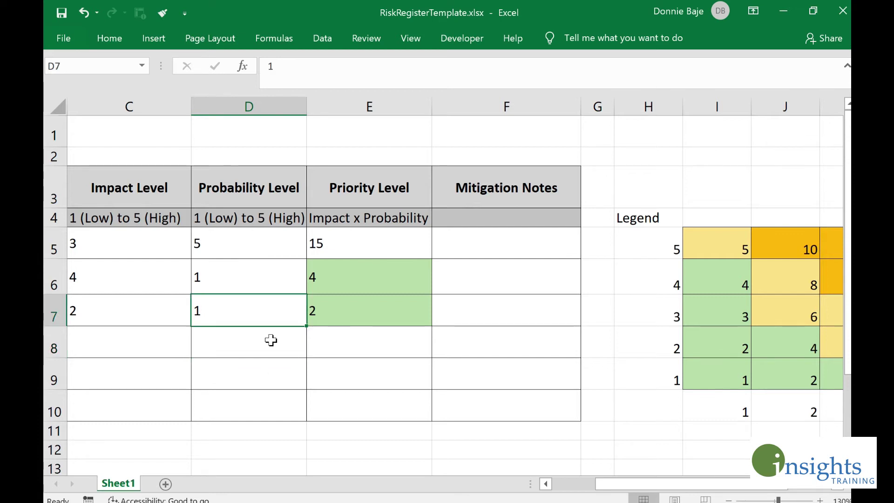
pyautogui.press('Right')
pyautogui.press('Right')
pyautogui.press('Right')
pyautogui.press('Right')
pyautogui.press('Right')
pyautogui.press('Right')
pyautogui.press('Right')
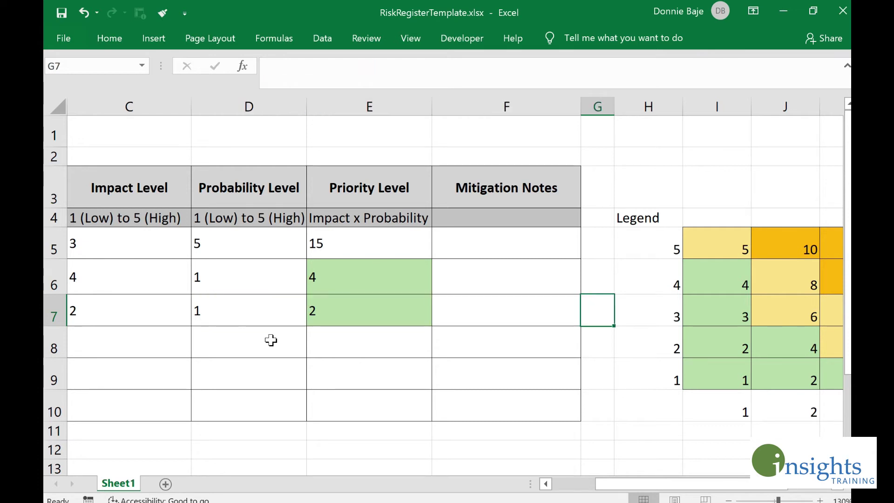
pyautogui.press('Right')
pyautogui.press('Right')
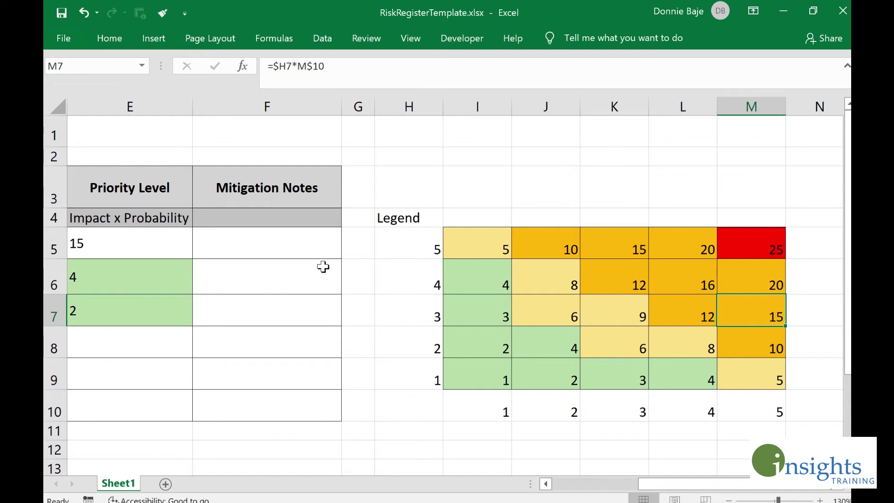
# - Start a Less Than rule with threshold 10 on Priority cells E5:E10
pyautogui.moveTo(164, 243); pyautogui.dragTo(162, 413)
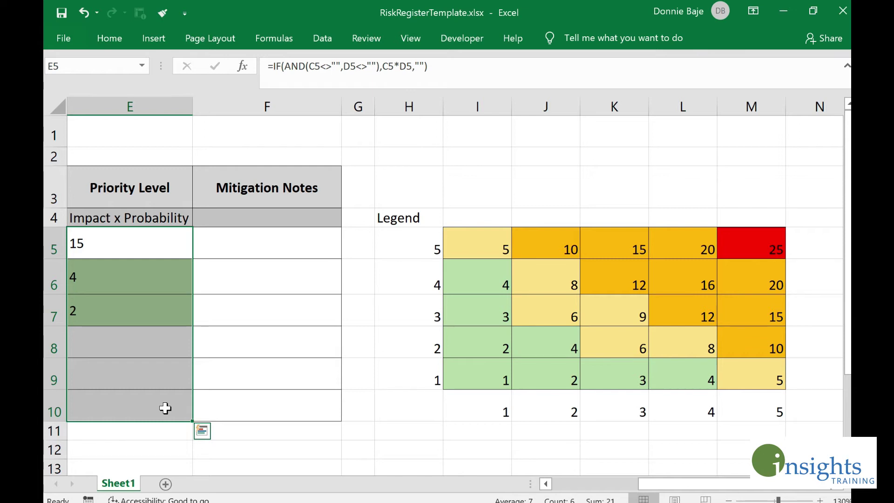
pyautogui.moveTo(149, 242); pyautogui.dragTo(171, 397)
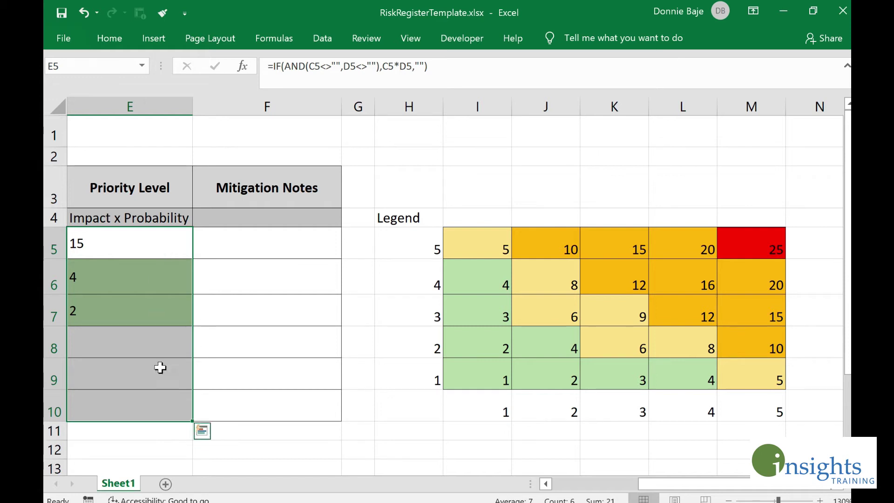
pyautogui.click(107, 40)
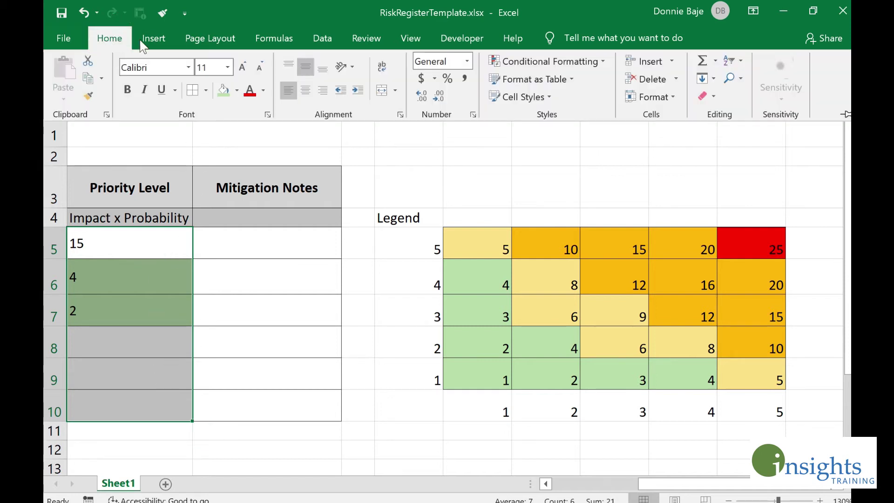
pyautogui.click(558, 61)
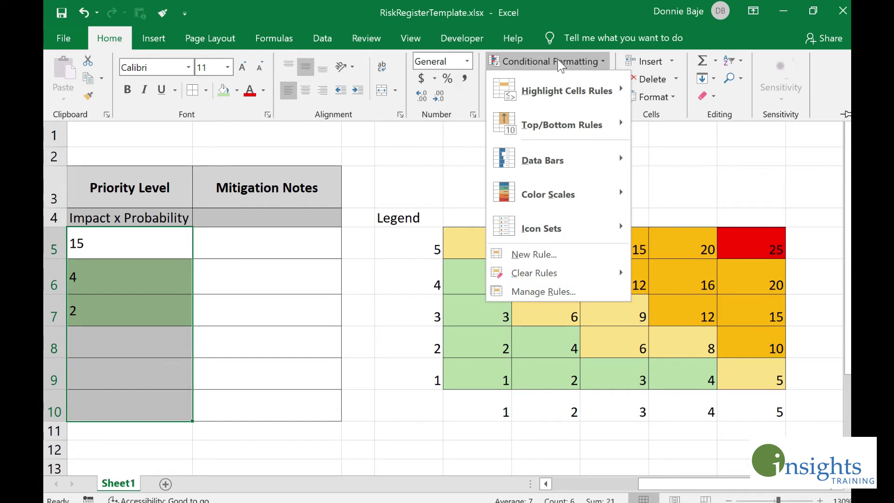
pyautogui.moveTo(547, 99)
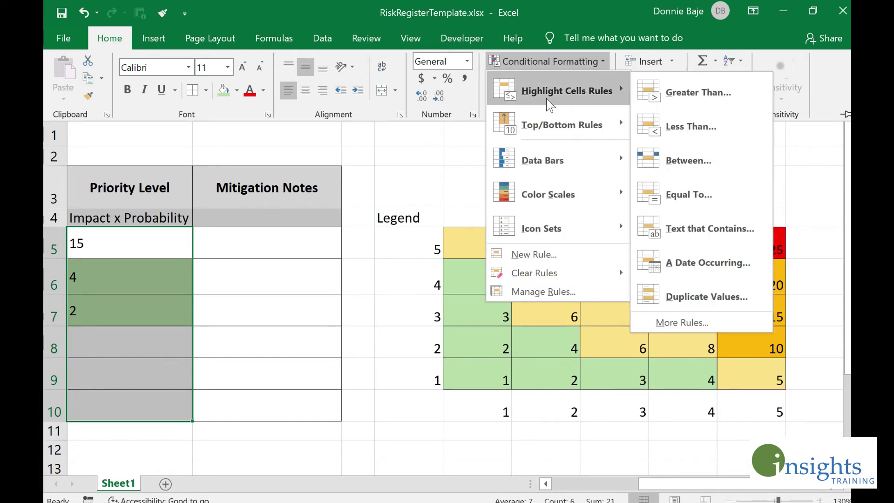
pyautogui.click(654, 126)
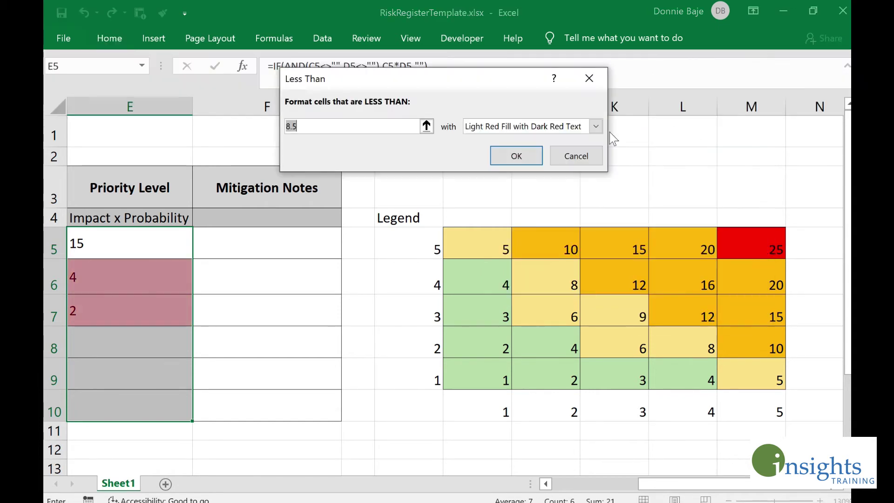
pyautogui.moveTo(465, 88); pyautogui.dragTo(376, 365)
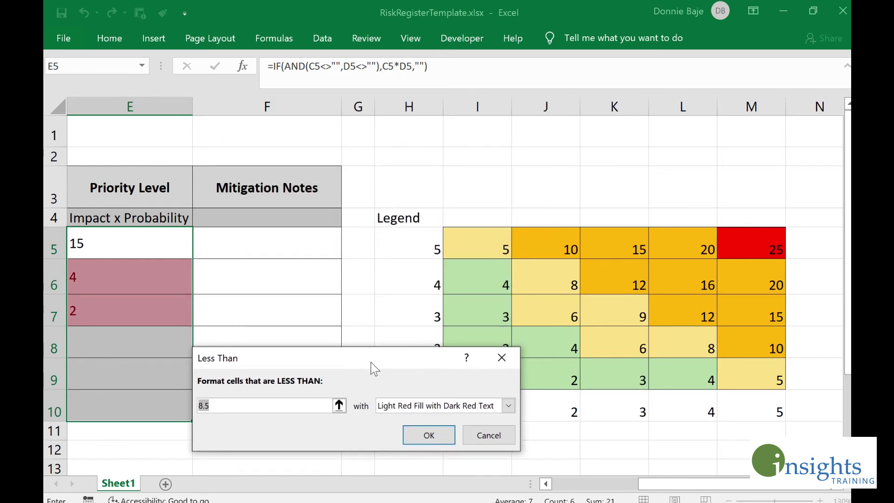
pyautogui.write('10')
# - Give the less-than-10 rule a custom light yellow fill and apply it
pyautogui.click(389, 407)
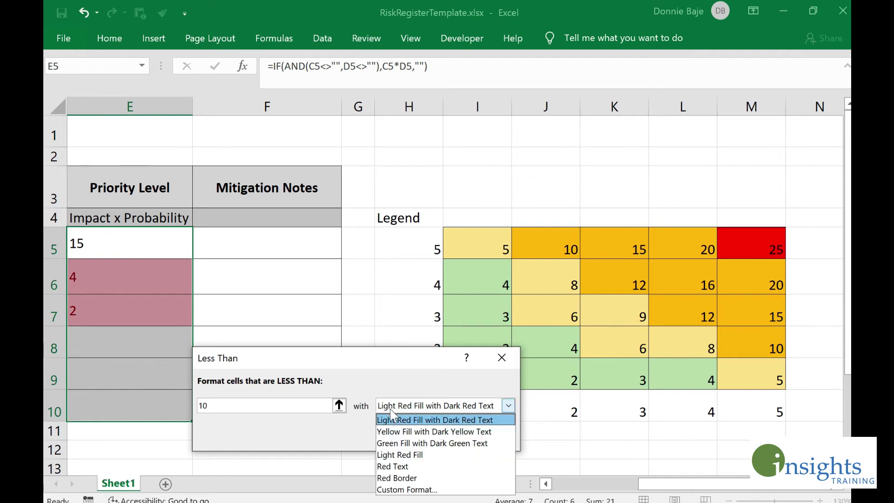
pyautogui.click(395, 490)
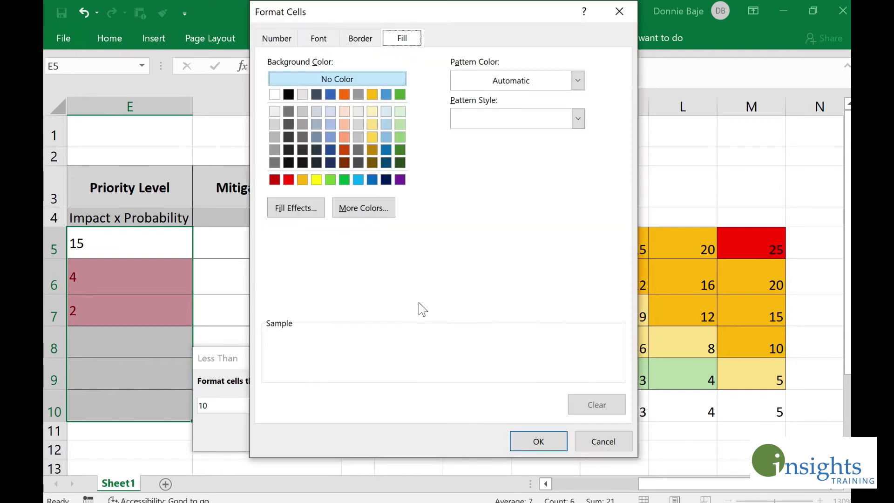
pyautogui.click(373, 125)
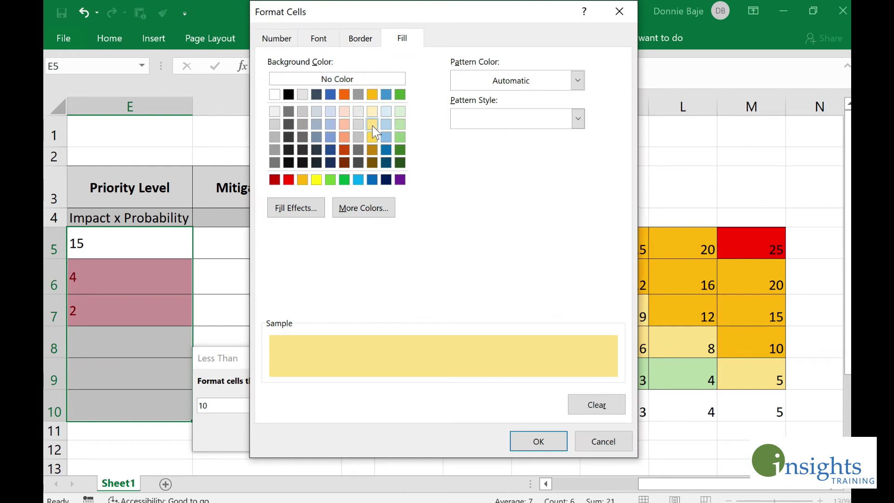
pyautogui.click(551, 448)
pyautogui.moveTo(430, 359); pyautogui.dragTo(468, 230)
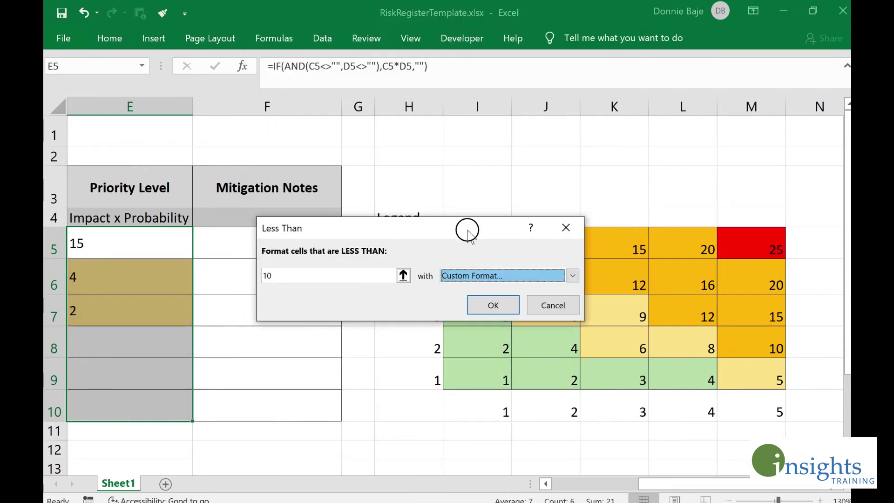
pyautogui.click(494, 305)
pyautogui.click(362, 353)
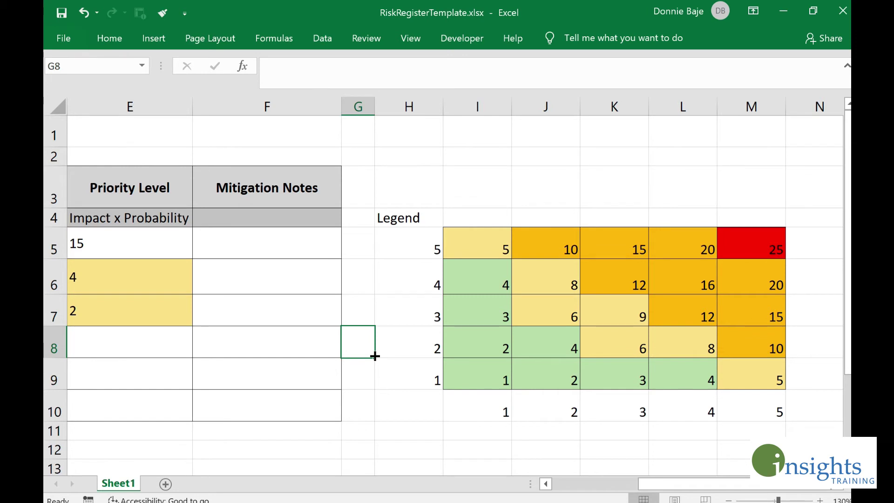
pyautogui.moveTo(152, 286); pyautogui.dragTo(155, 302)
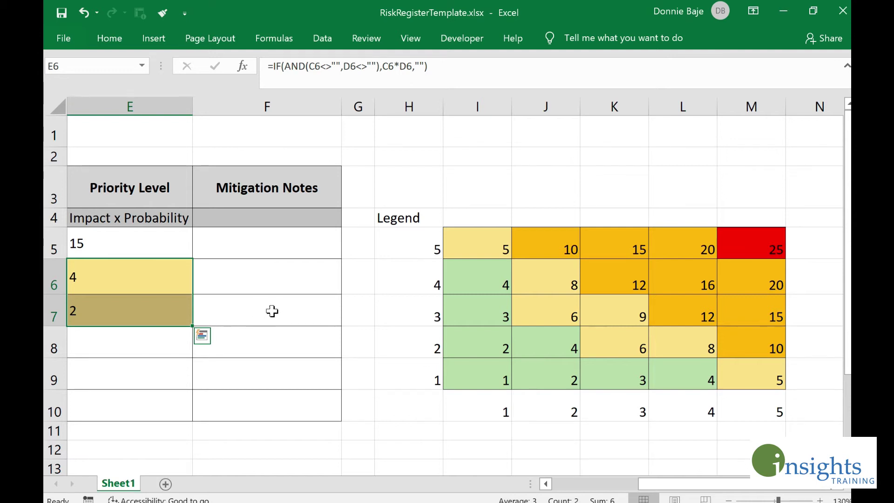
pyautogui.click(208, 245)
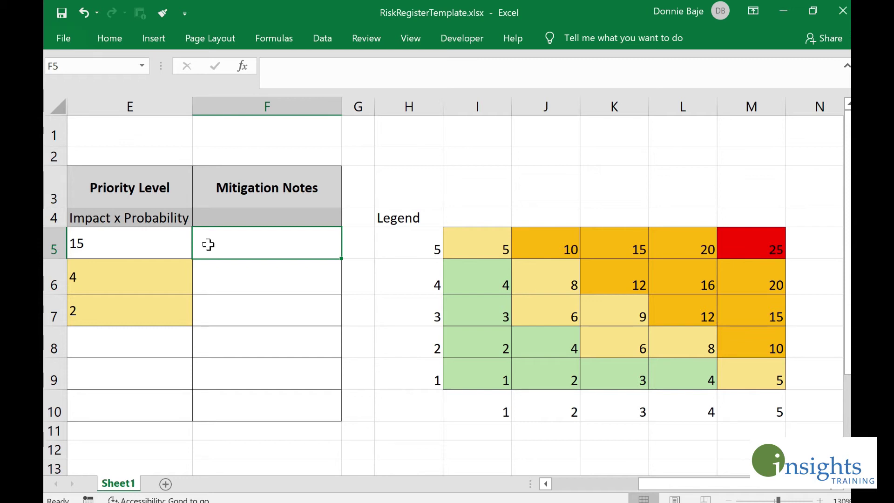
pyautogui.click(234, 284)
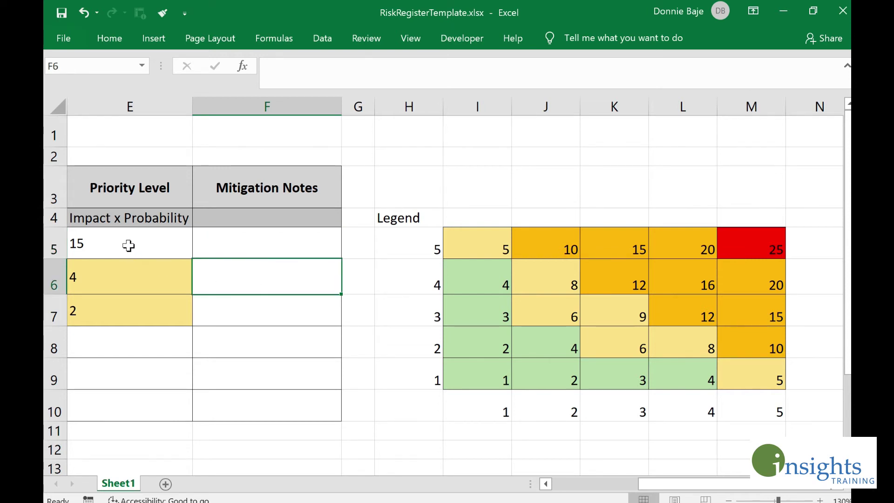
pyautogui.moveTo(129, 246); pyautogui.dragTo(122, 412)
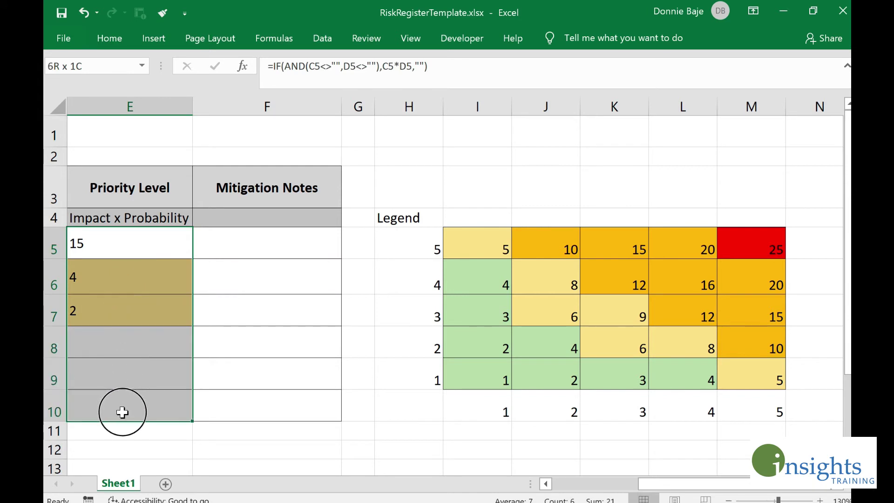
# - In Manage Rules, move the Cell Value < 10 rule below the < 5 rule and apply
pyautogui.click(116, 38)
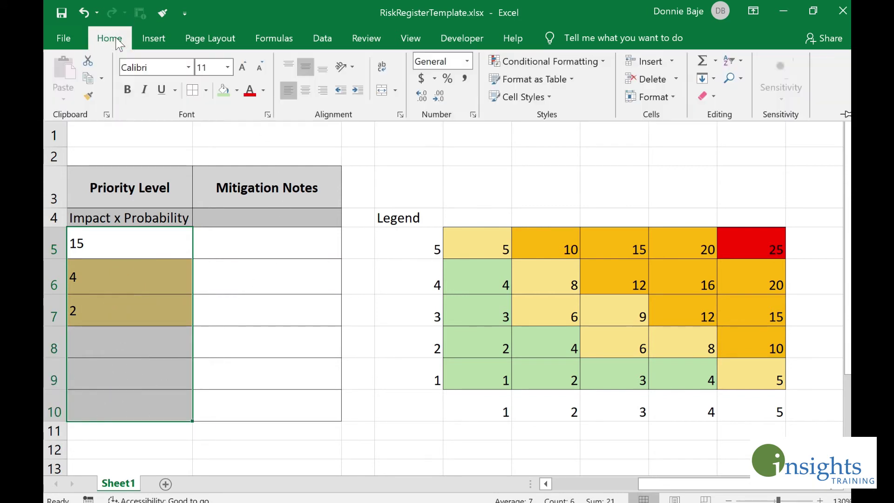
pyautogui.click(547, 61)
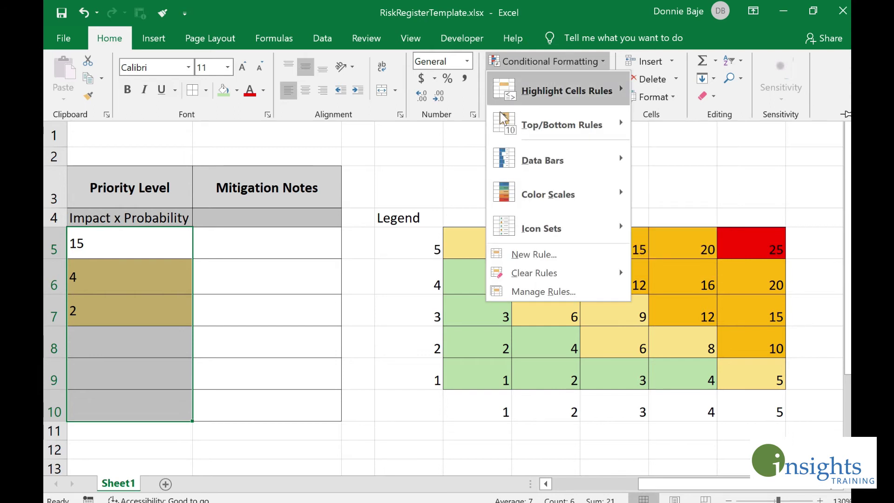
pyautogui.click(534, 293)
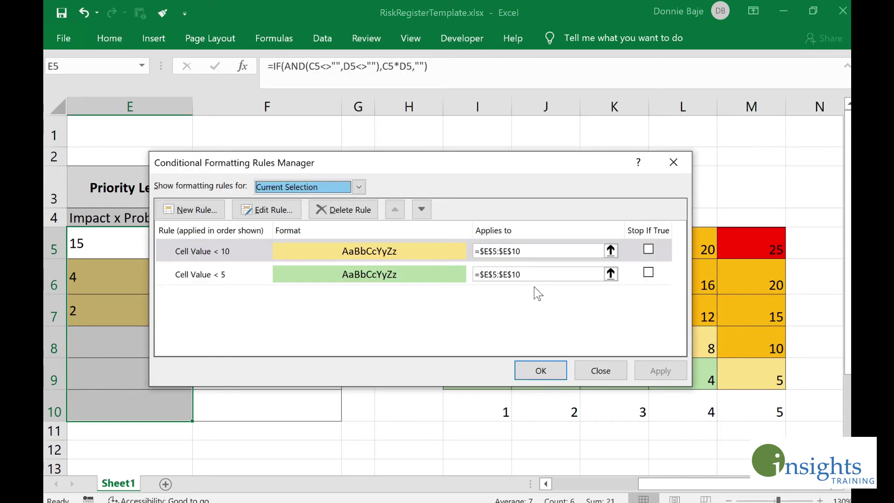
pyautogui.moveTo(465, 119); pyautogui.dragTo(463, 119)
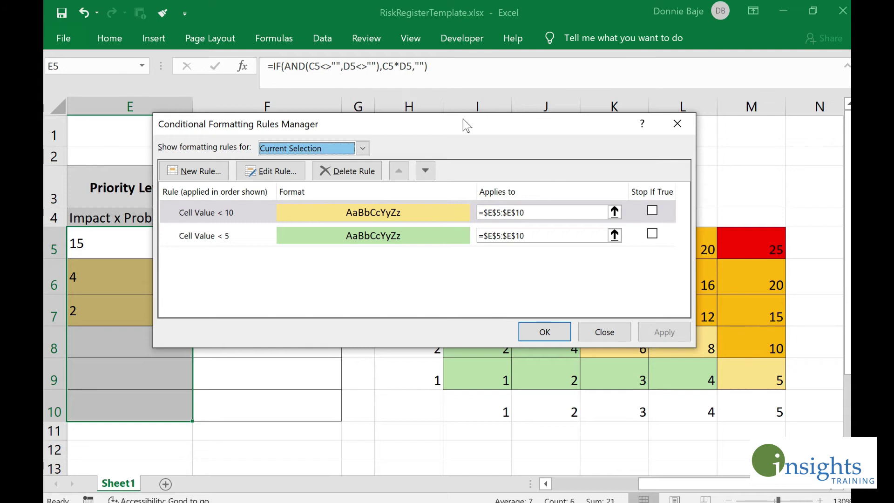
pyautogui.click(406, 212)
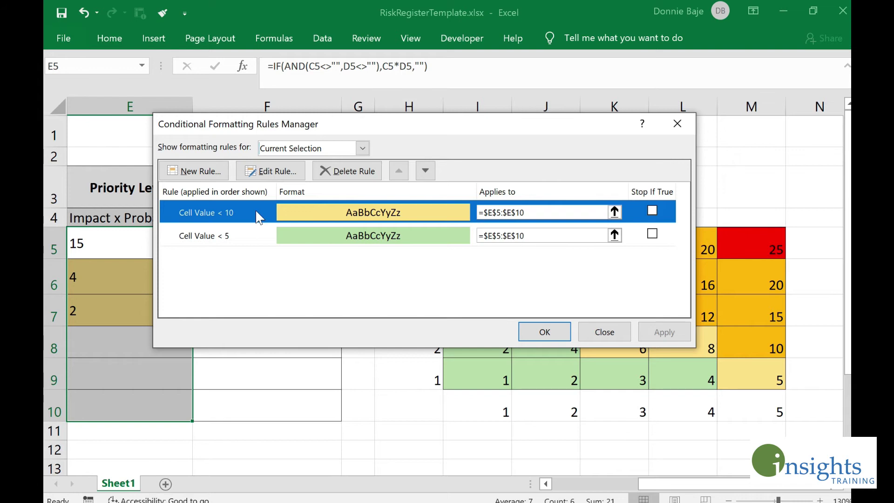
pyautogui.click(425, 172)
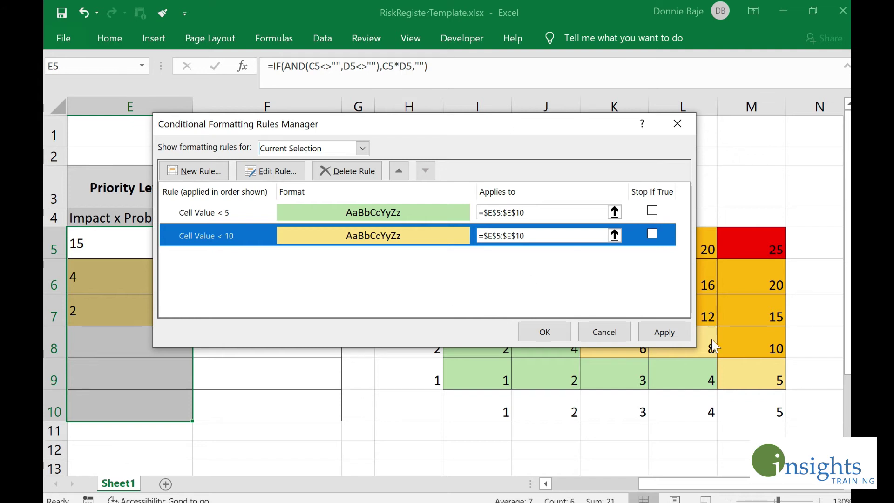
pyautogui.click(658, 332)
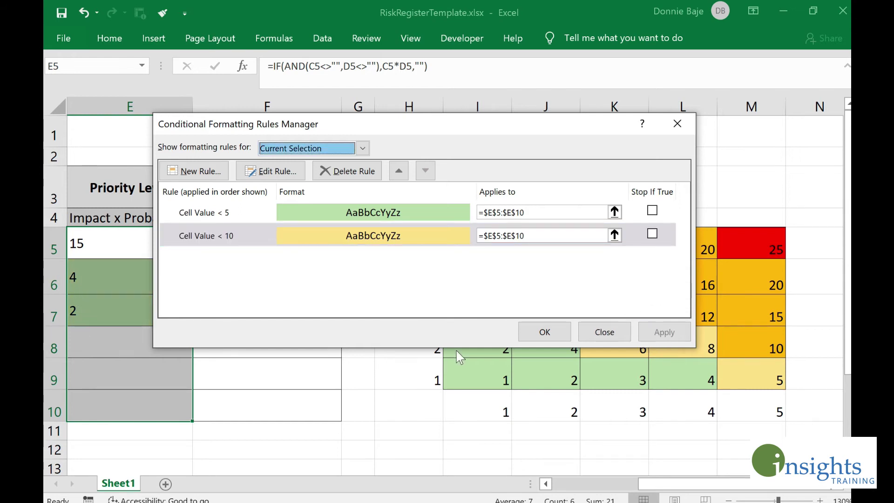
pyautogui.click(541, 336)
pyautogui.click(243, 340)
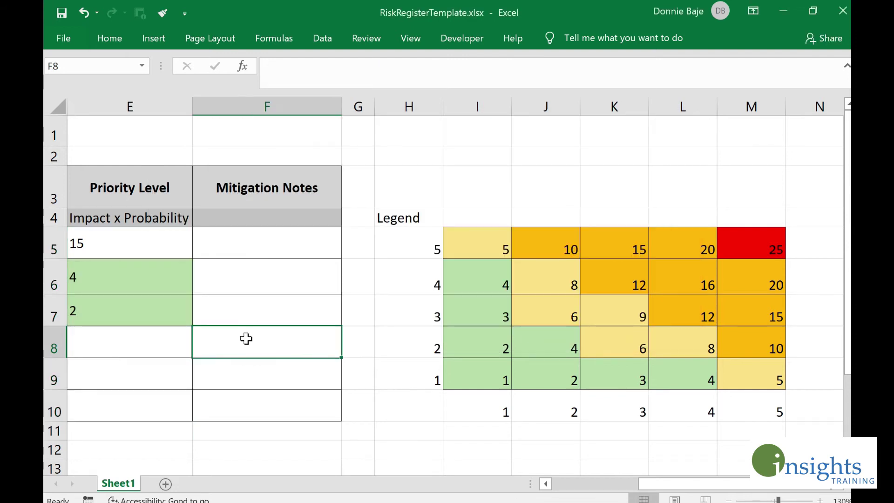
# - Enter Impact 4 and Probability 1 in row 8, giving a green Priority of 4
pyautogui.press('Left')
pyautogui.press('Left')
pyautogui.press('Left')
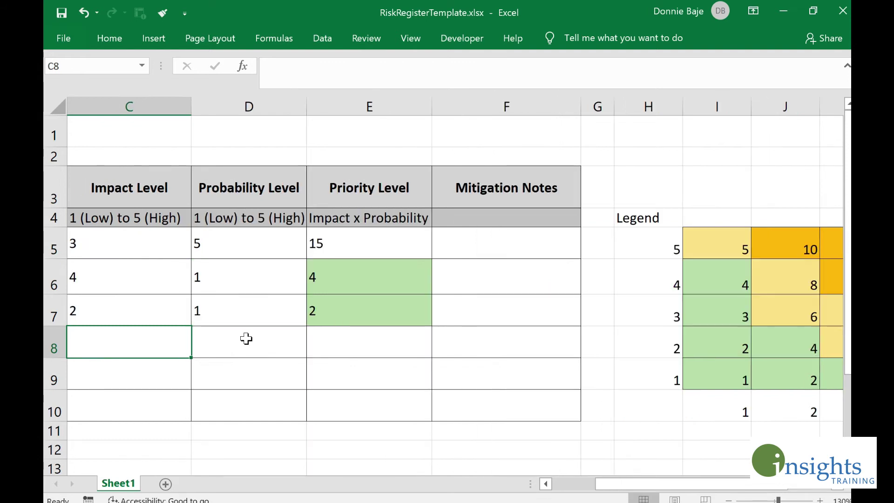
pyautogui.write('4')
pyautogui.press('Tab')
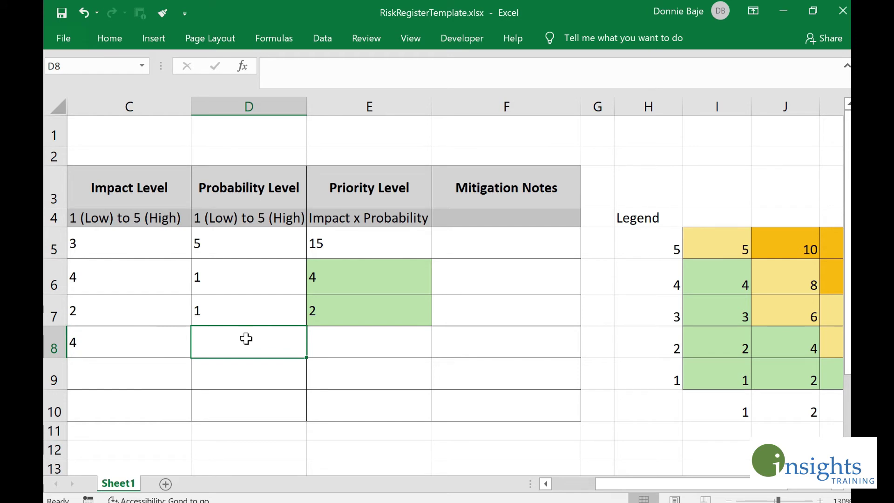
pyautogui.write('4')
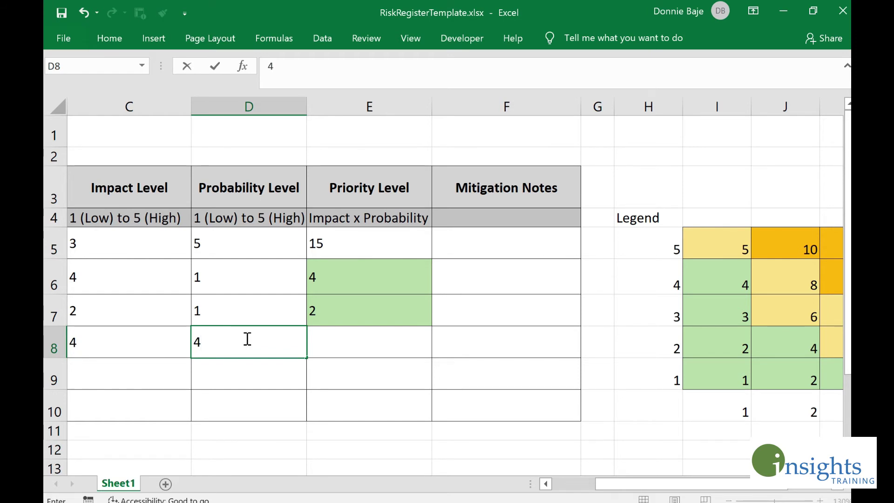
pyautogui.press('BackSpace')
pyautogui.write('2')
pyautogui.press('Return')
pyautogui.click(246, 339)
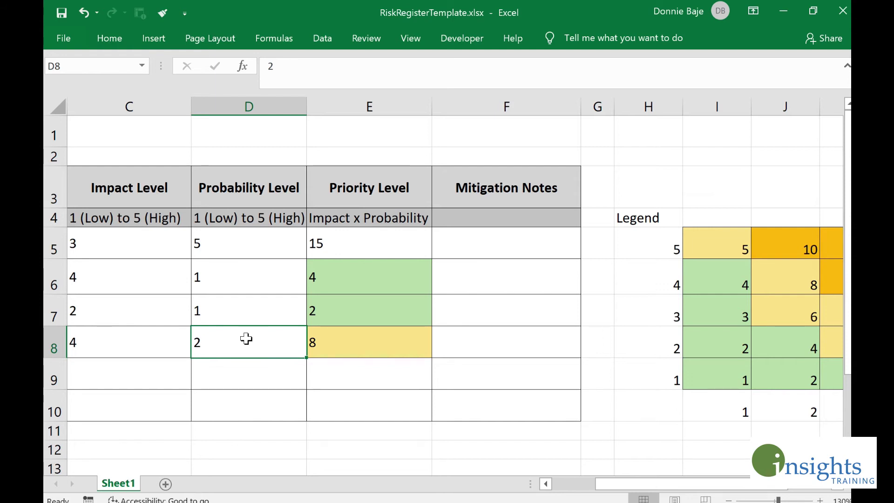
pyautogui.write('1')
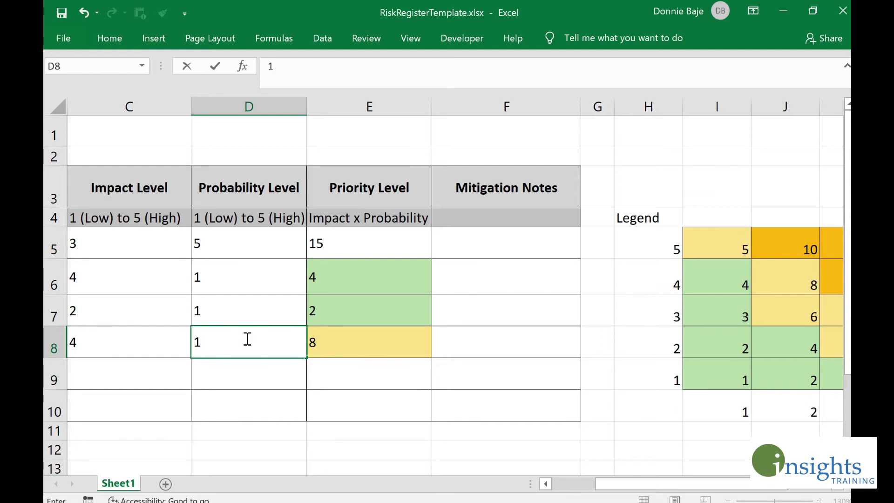
pyautogui.press('Return')
pyautogui.click(247, 339)
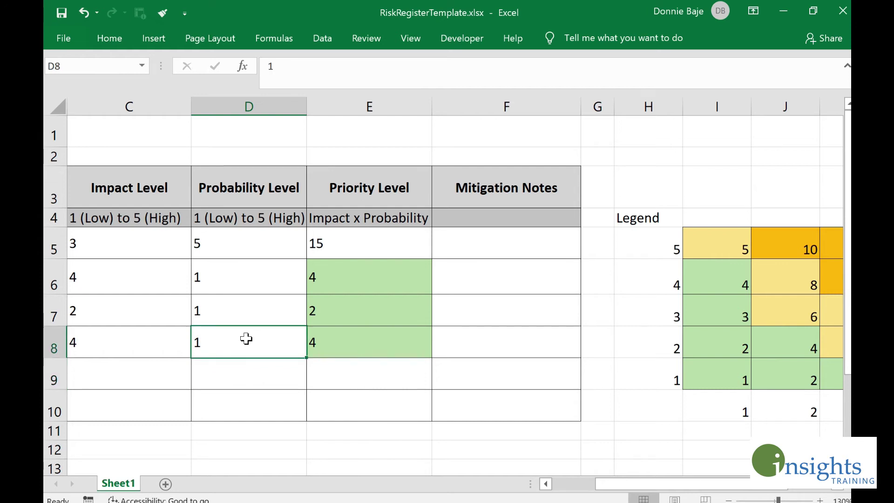
pyautogui.press('Right')
pyautogui.press('Right')
pyautogui.press('Right')
pyautogui.press('Right')
pyautogui.press('Right')
pyautogui.press('Right')
pyautogui.press('Right')
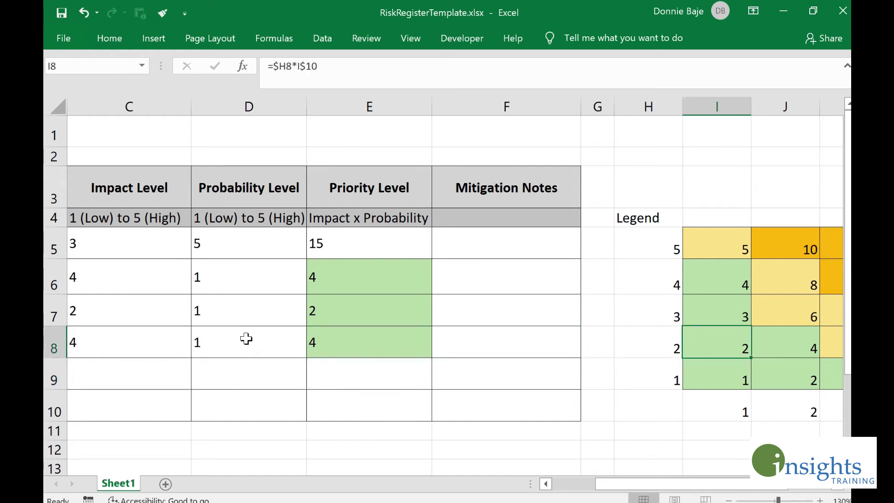
pyautogui.press('Right')
pyautogui.press('Right')
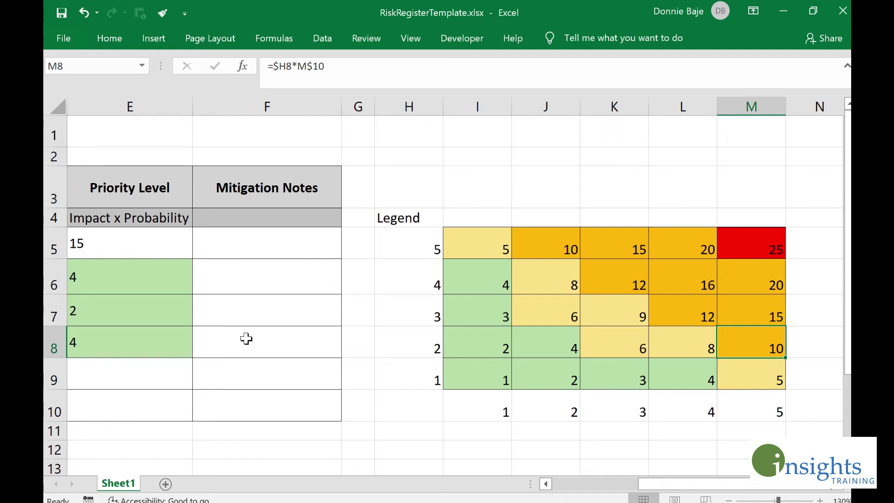
# - Start a Less Than rule with threshold 24 on Priority cells E5:E10
pyautogui.moveTo(165, 251); pyautogui.dragTo(135, 410)
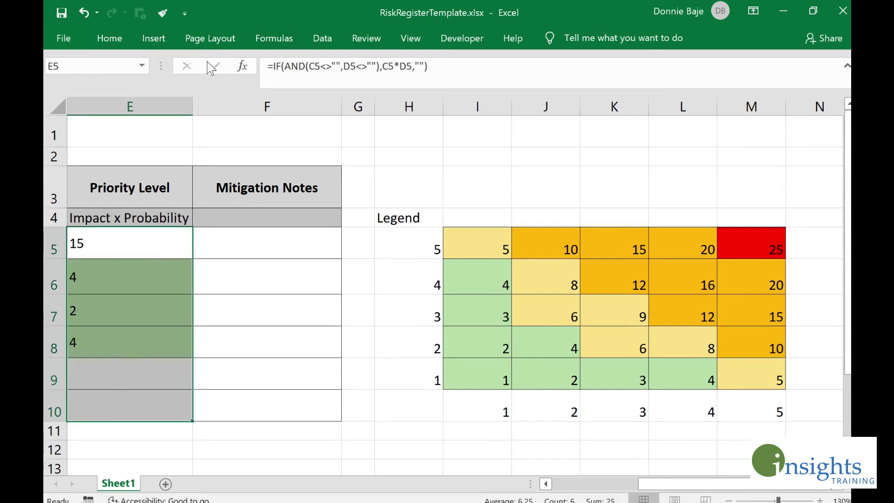
pyautogui.click(112, 40)
pyautogui.click(531, 62)
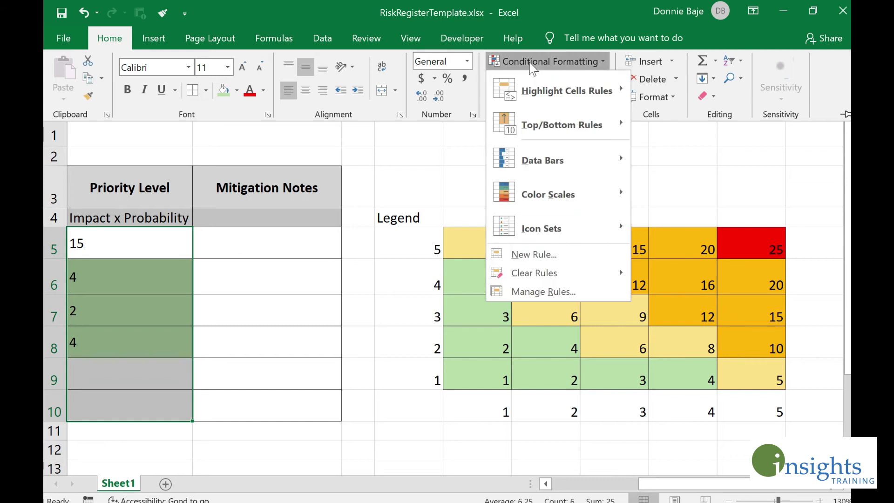
pyautogui.moveTo(541, 91)
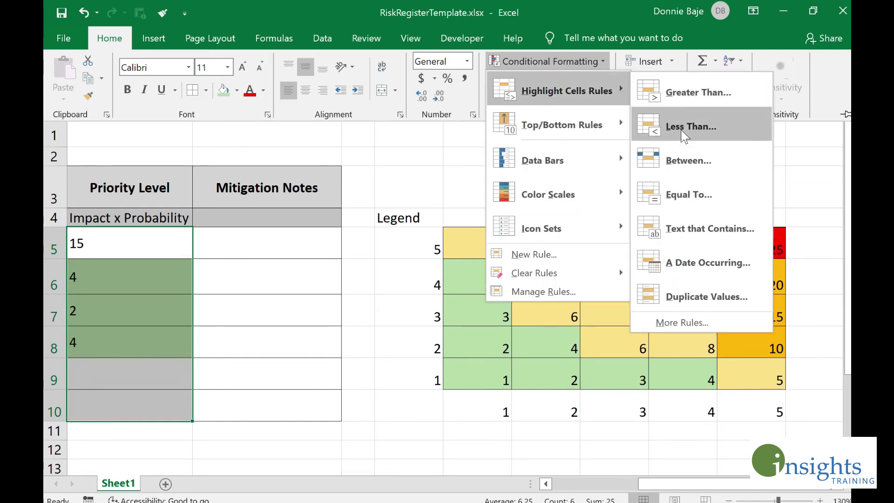
pyautogui.click(534, 68)
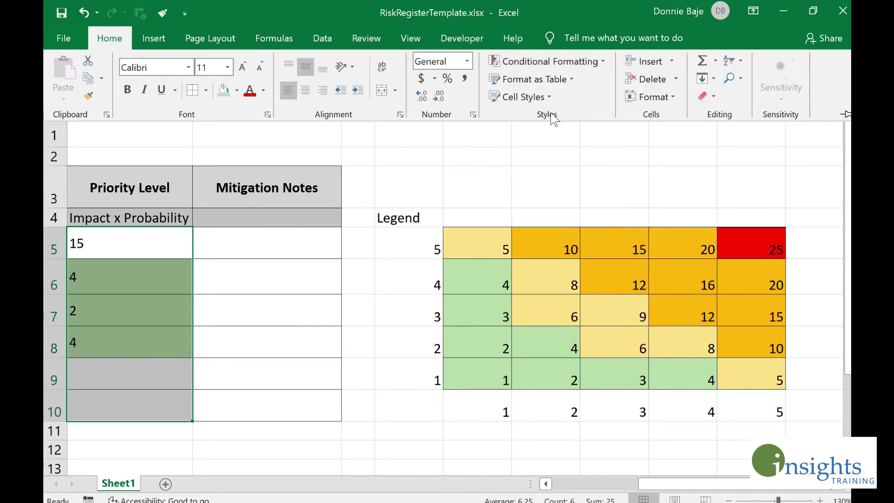
pyautogui.click(574, 67)
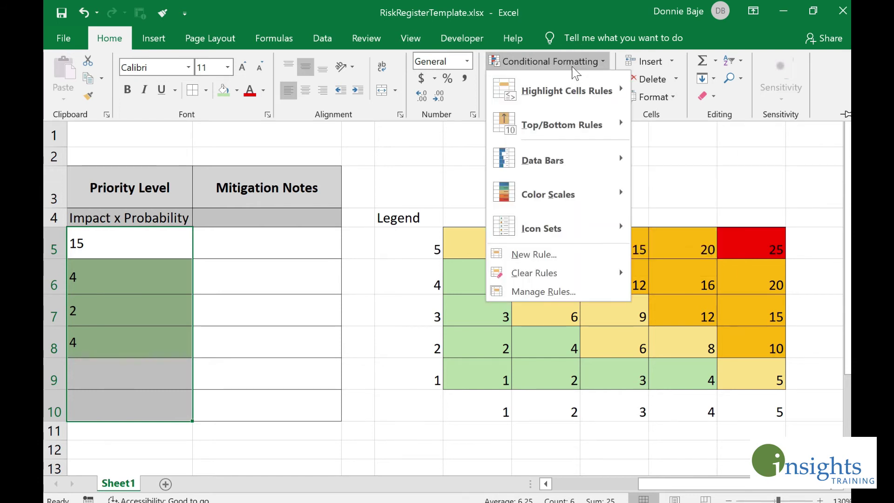
pyautogui.moveTo(573, 90)
pyautogui.click(685, 124)
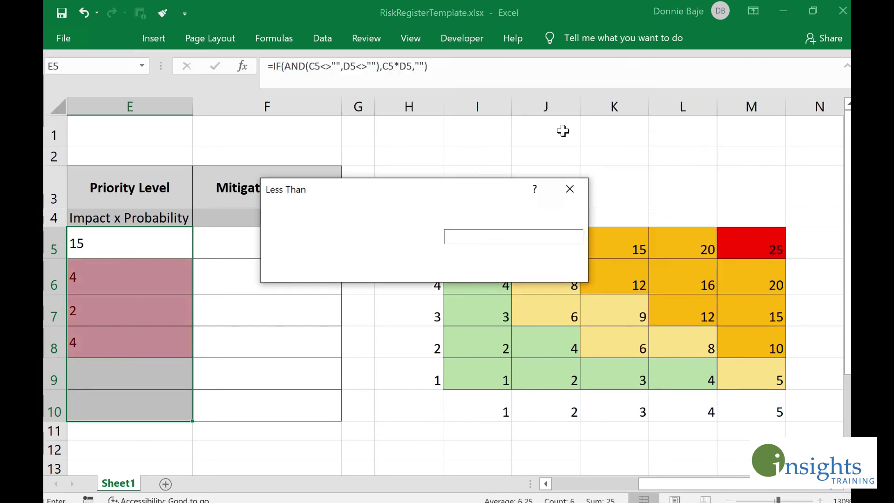
pyautogui.moveTo(418, 187)
pyautogui.mouseDown()
pyautogui.moveTo(281, 342)
pyautogui.moveTo(355, 213)
pyautogui.moveTo(407, 188)
pyautogui.moveTo(403, 154)
pyautogui.mouseUp()
pyautogui.write('24')
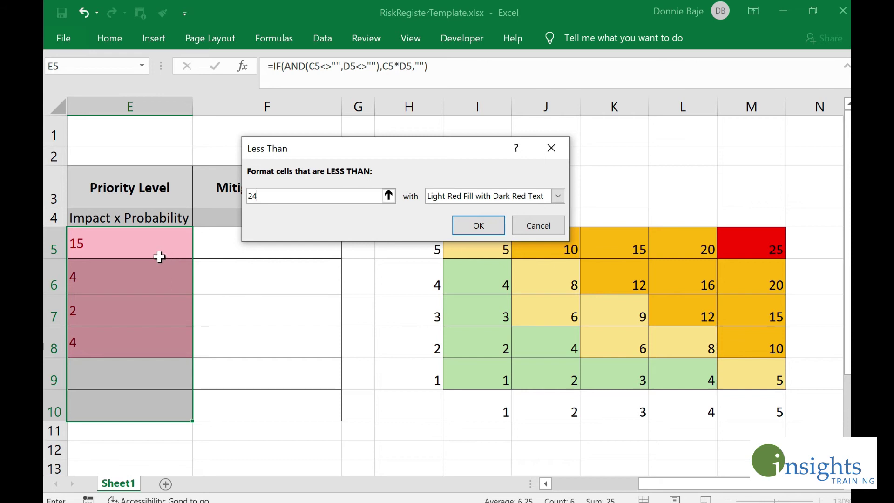
# - Give the less-than-24 rule a custom gold fill and apply it
pyautogui.click(558, 196)
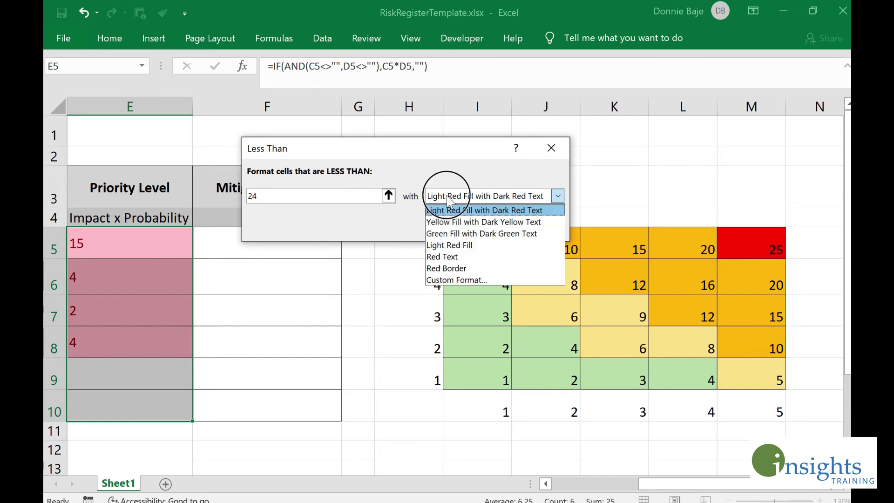
pyautogui.click(467, 279)
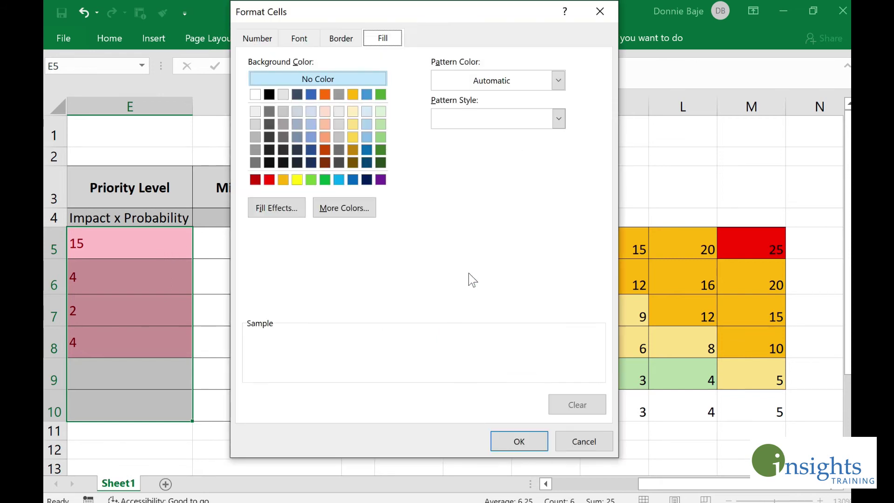
pyautogui.click(283, 180)
pyautogui.click(537, 444)
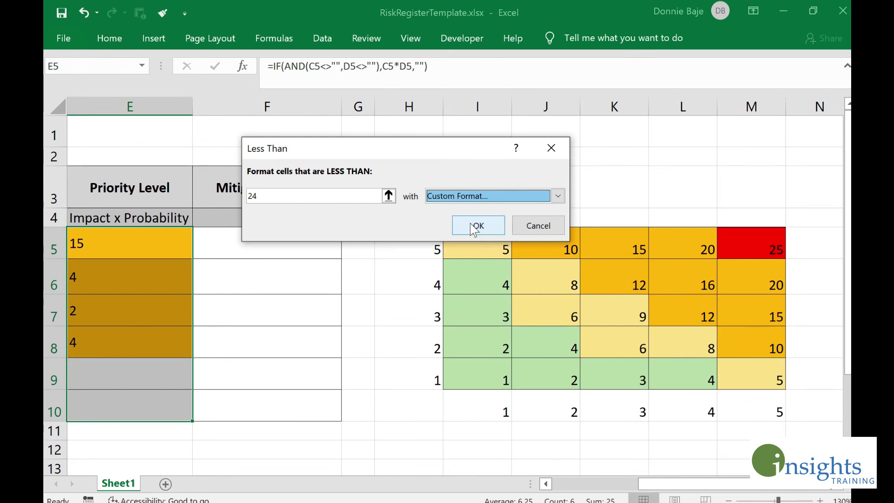
pyautogui.click(474, 227)
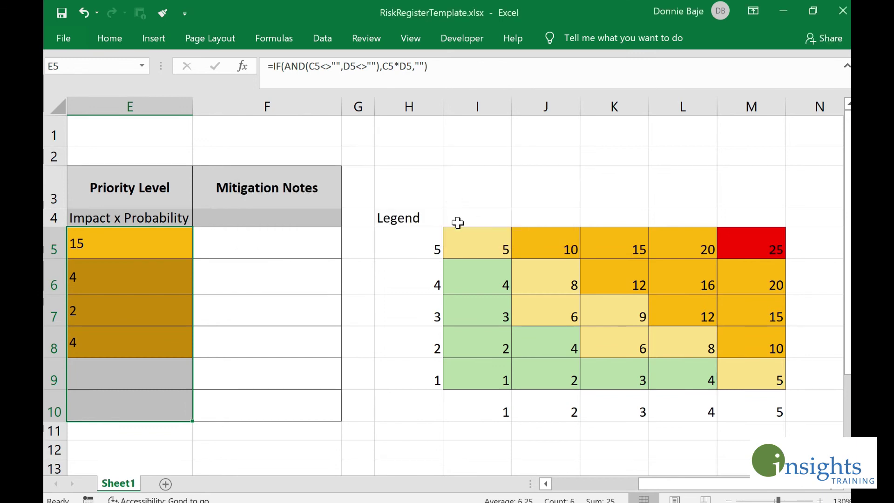
pyautogui.click(116, 41)
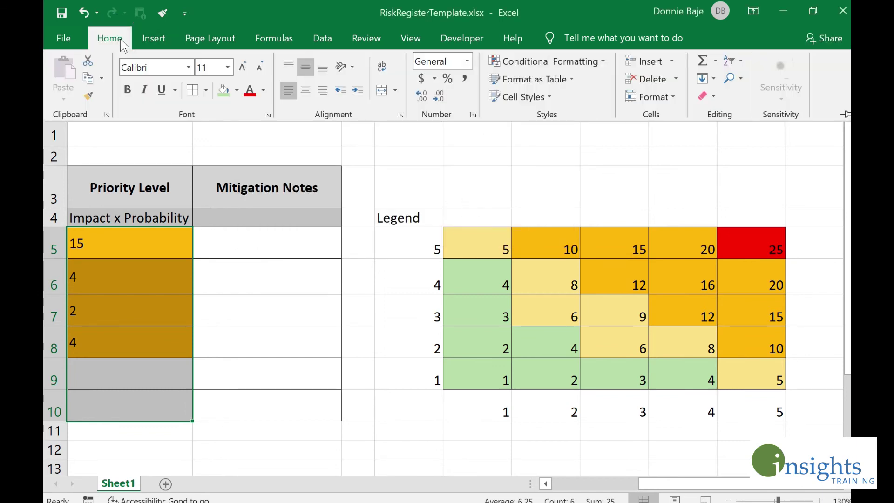
# - Add an Equal To 25 highlight rule with a custom red fill to the Priority Level cells
pyautogui.click(553, 73)
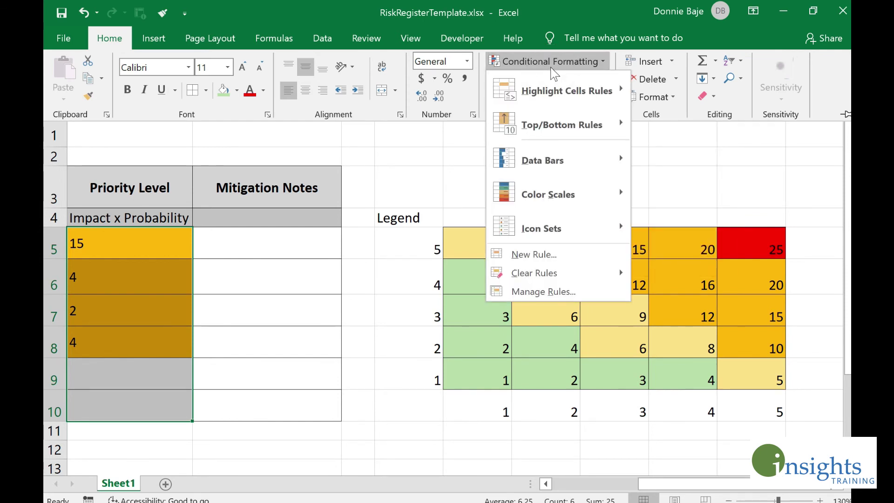
pyautogui.moveTo(557, 86)
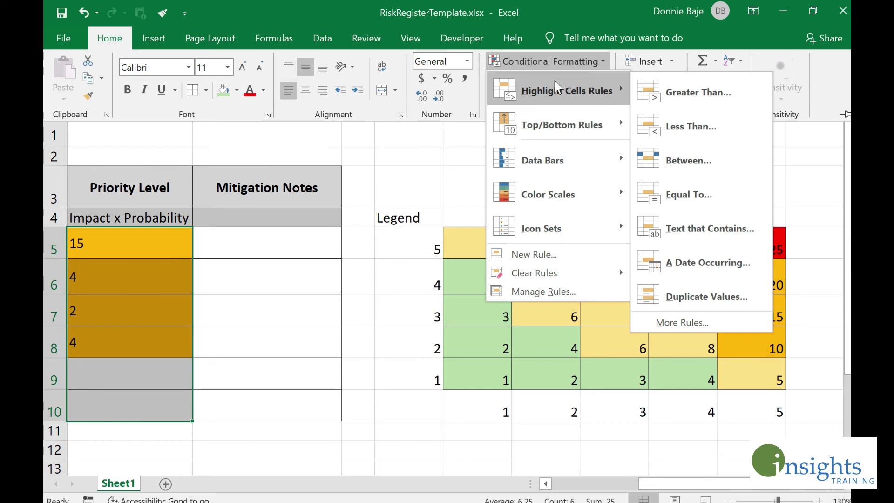
pyautogui.click(698, 198)
pyautogui.write('25')
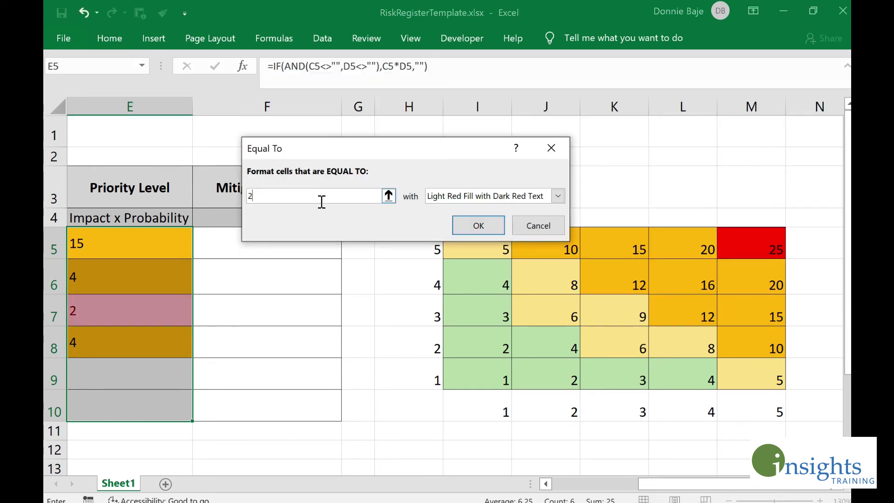
pyautogui.click(466, 198)
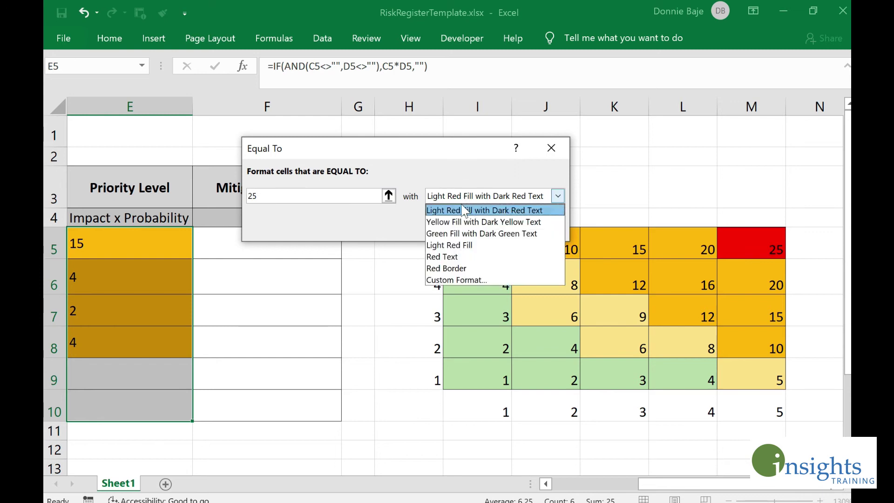
pyautogui.click(451, 280)
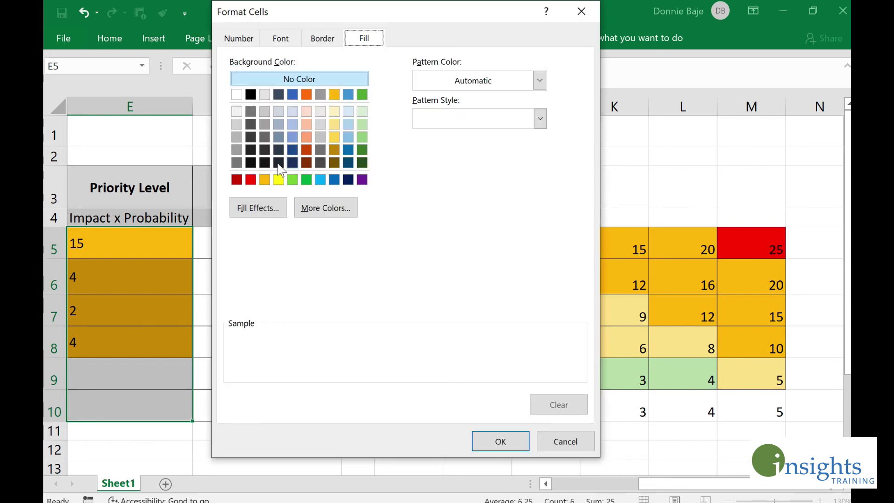
pyautogui.click(251, 180)
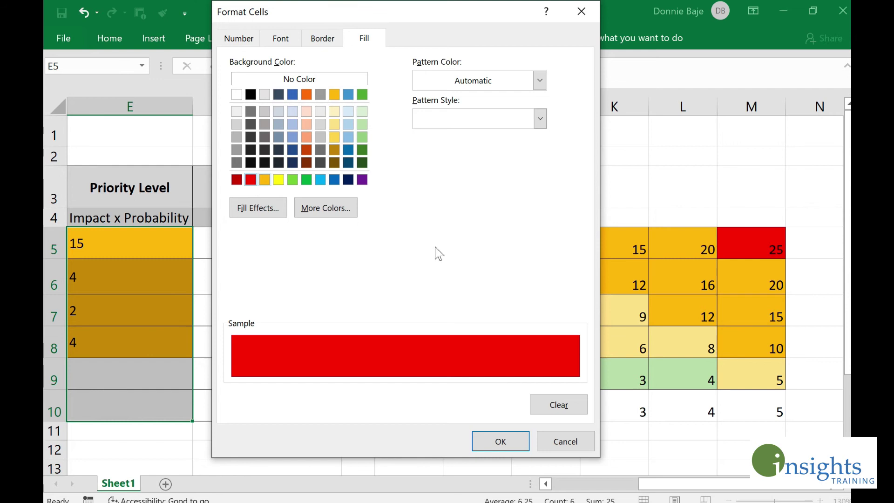
pyautogui.click(509, 441)
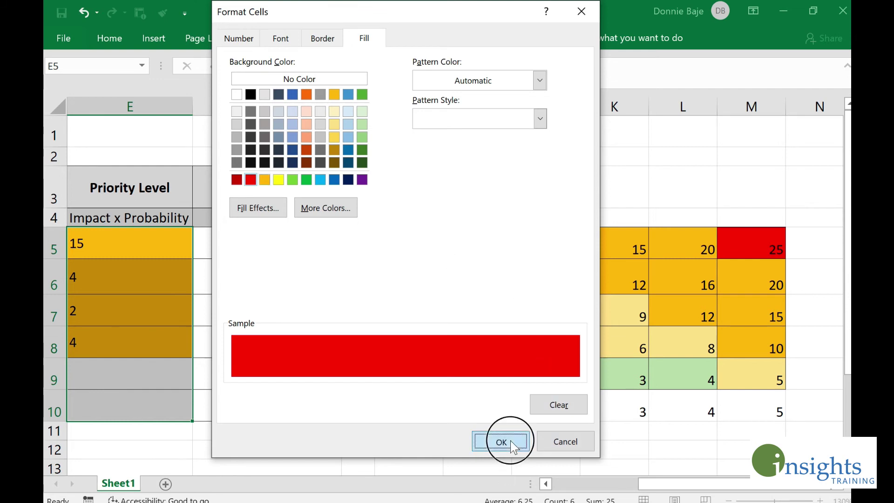
pyautogui.click(479, 226)
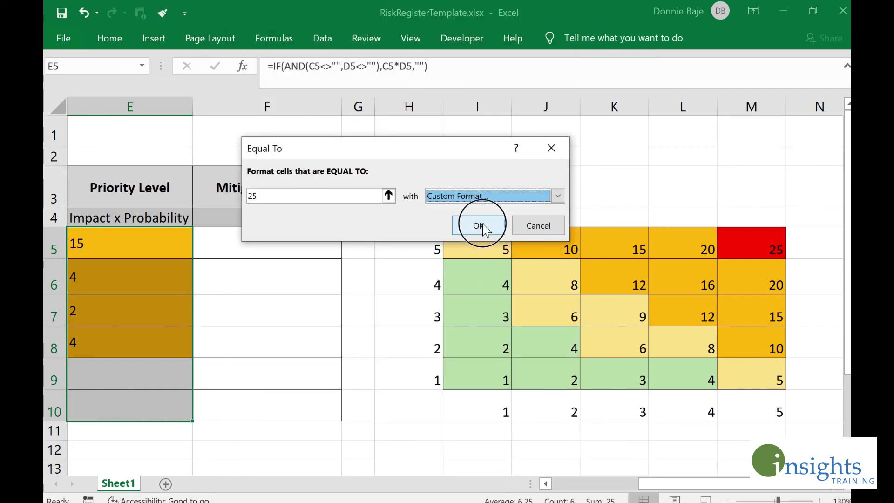
pyautogui.click(333, 318)
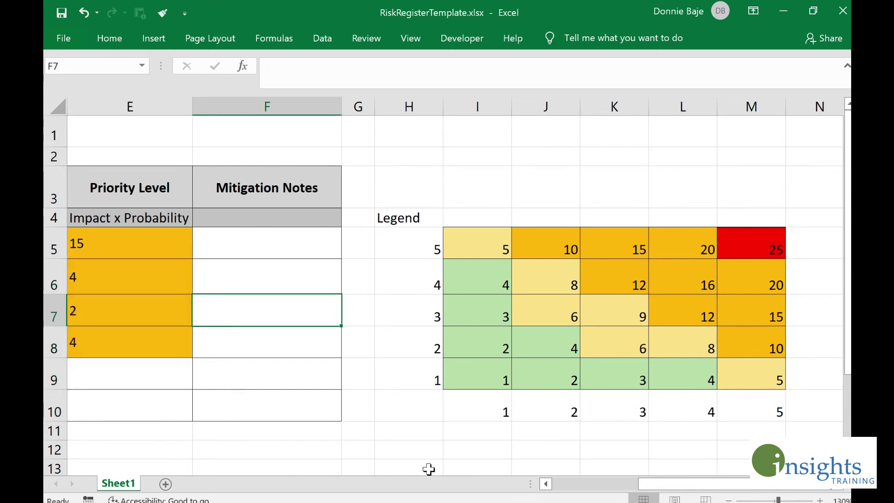
pyautogui.click(546, 484)
# - Open the Priority Level rules manager and move the less-than-5 rule to the top
pyautogui.click(546, 484)
pyautogui.moveTo(410, 247); pyautogui.dragTo(396, 399)
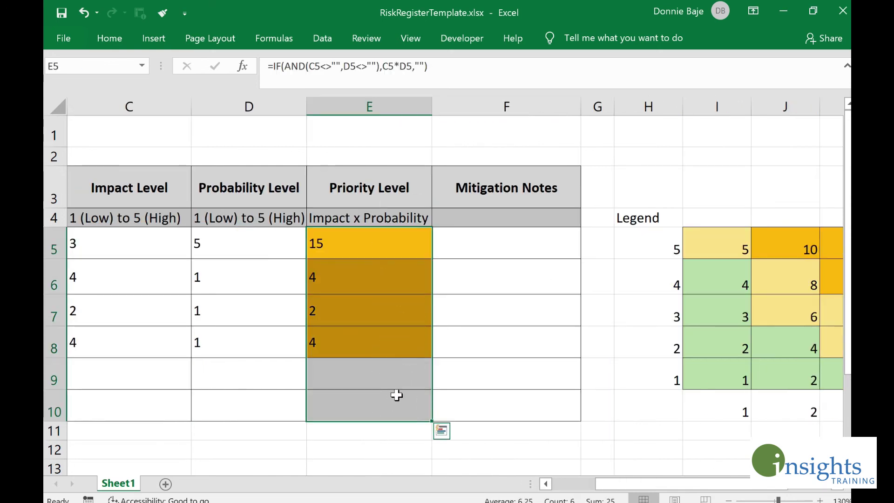
pyautogui.click(111, 40)
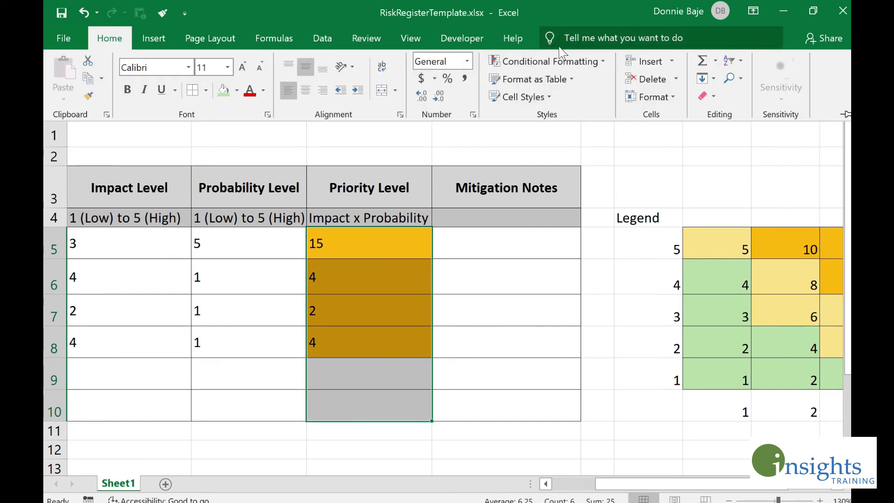
pyautogui.click(594, 62)
pyautogui.click(539, 292)
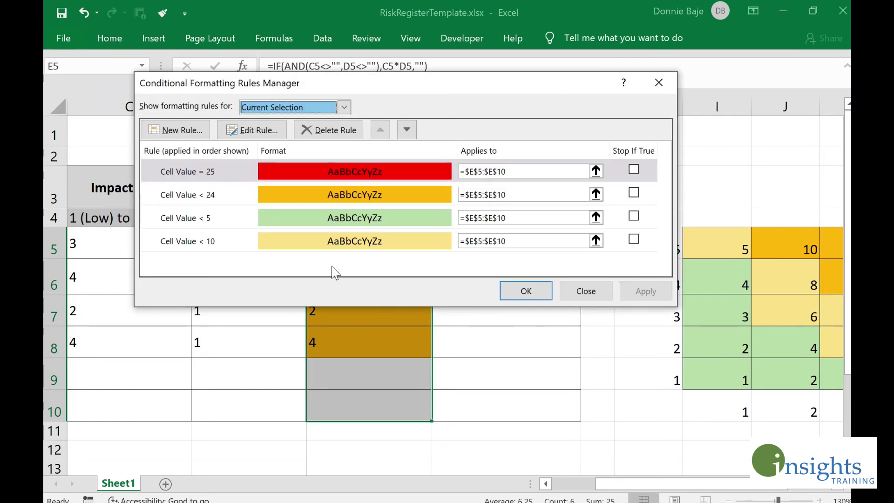
pyautogui.click(343, 224)
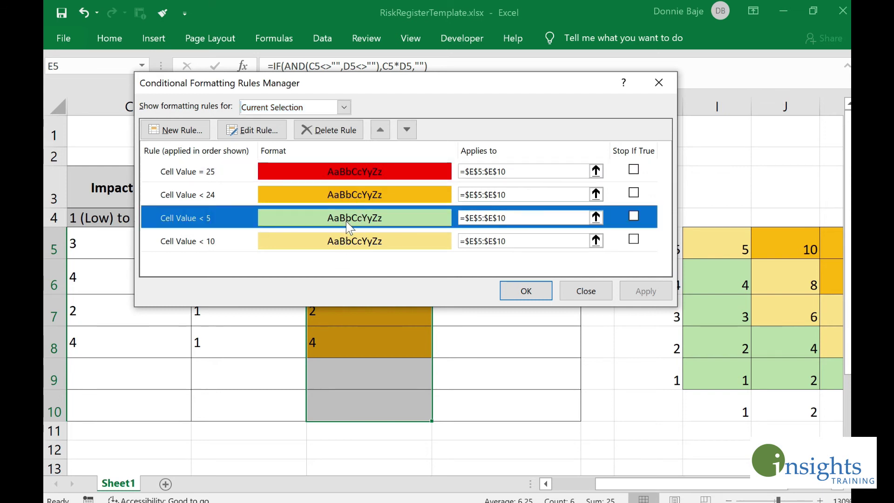
pyautogui.click(381, 130)
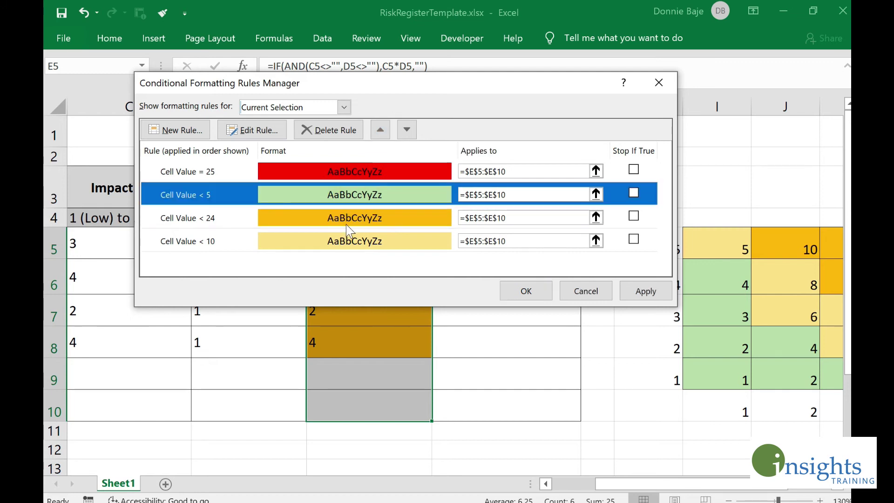
pyautogui.click(381, 130)
# - Place the less-than-10 rule second and the equal-to-25 rule last, then apply the new order
pyautogui.click(378, 238)
pyautogui.click(381, 130)
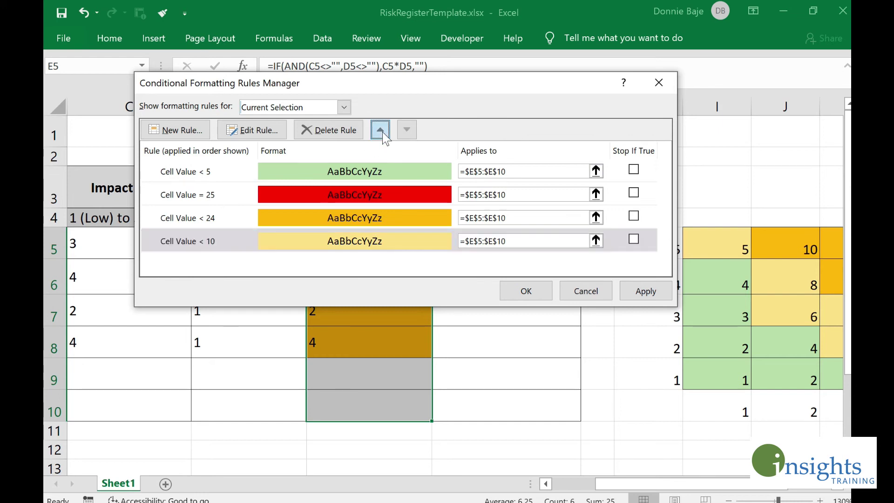
pyautogui.click(380, 130)
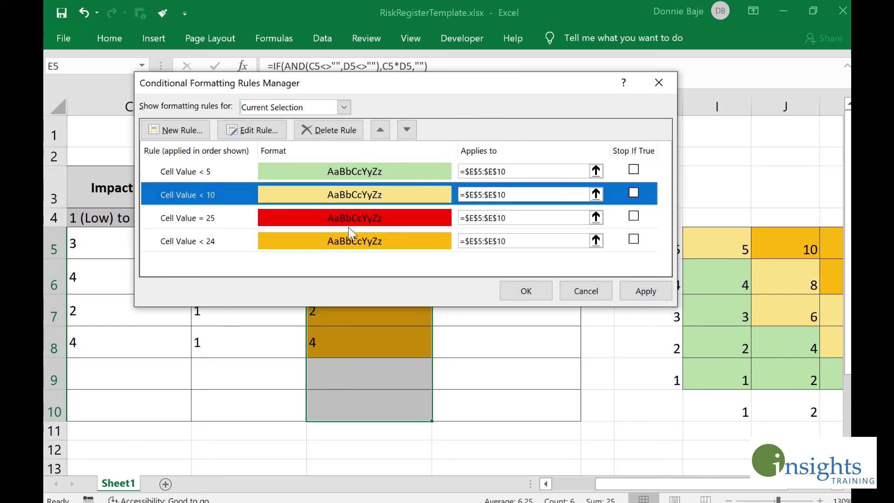
pyautogui.click(352, 220)
pyautogui.click(406, 130)
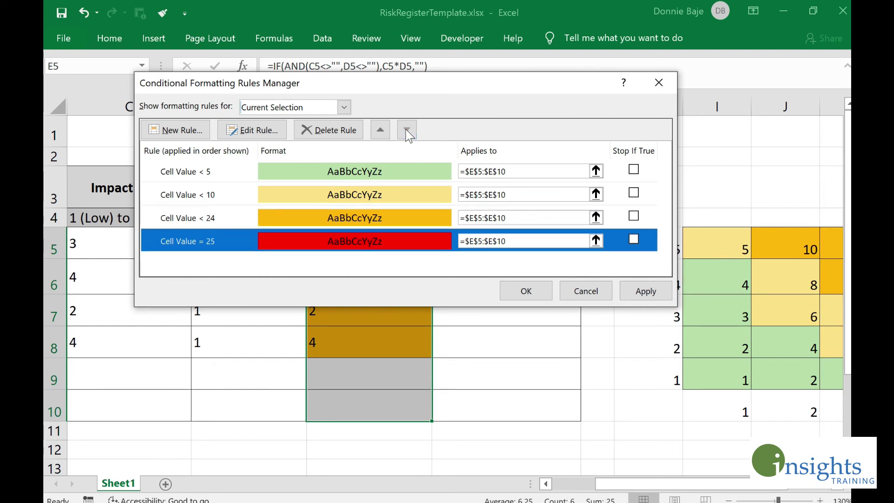
pyautogui.moveTo(407, 93); pyautogui.dragTo(542, 122)
pyautogui.click(609, 498)
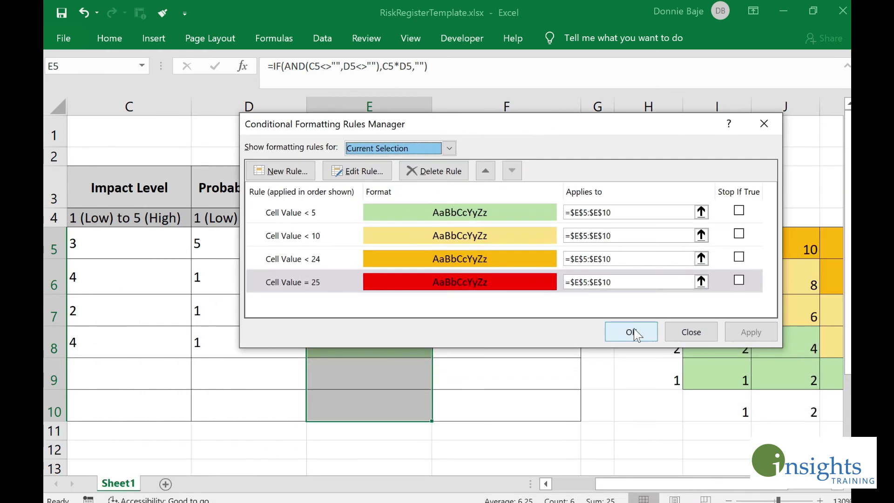
pyautogui.moveTo(620, 129); pyautogui.dragTo(509, 139)
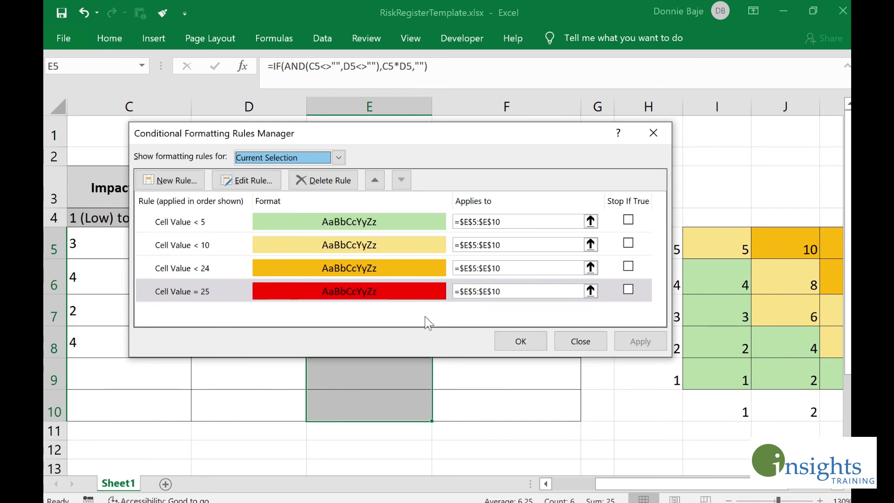
pyautogui.click(521, 340)
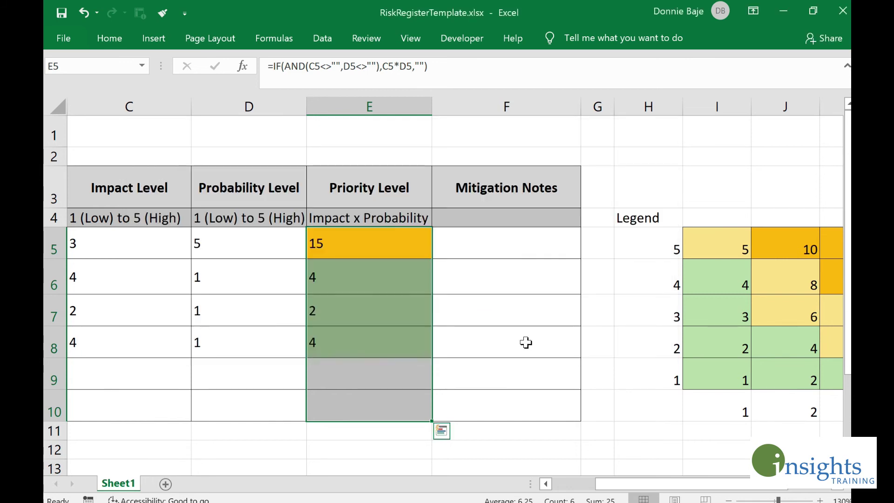
# - Enter trial values in row 9: 5 in C9, and 5 then 4 in D9
pyautogui.click(132, 379)
pyautogui.write('5')
pyautogui.click(228, 375)
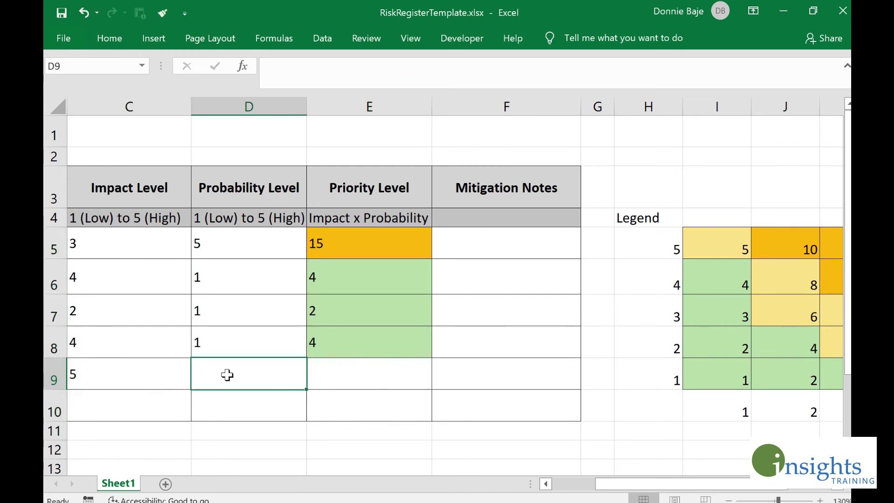
pyautogui.write('5')
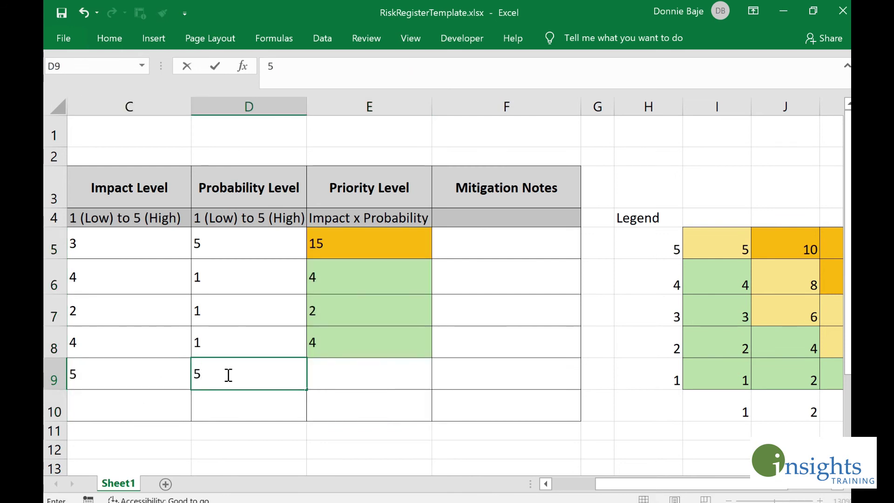
pyautogui.press('Left')
pyautogui.click(227, 375)
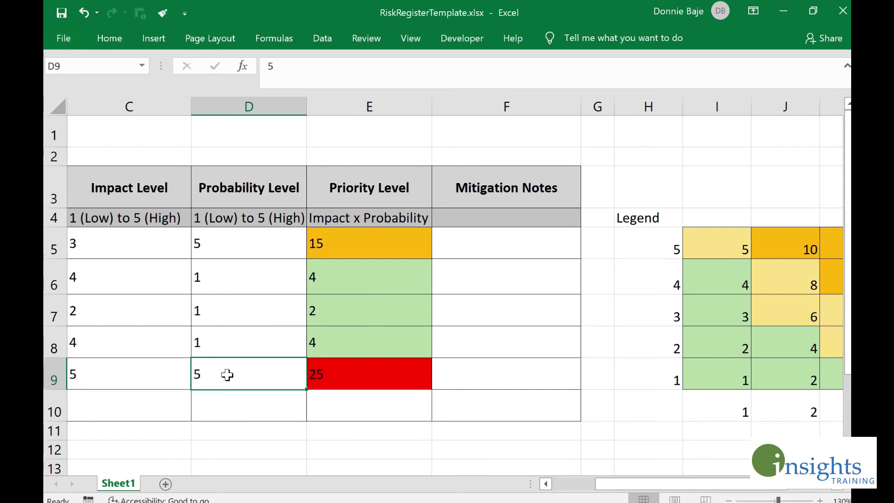
pyautogui.write('4')
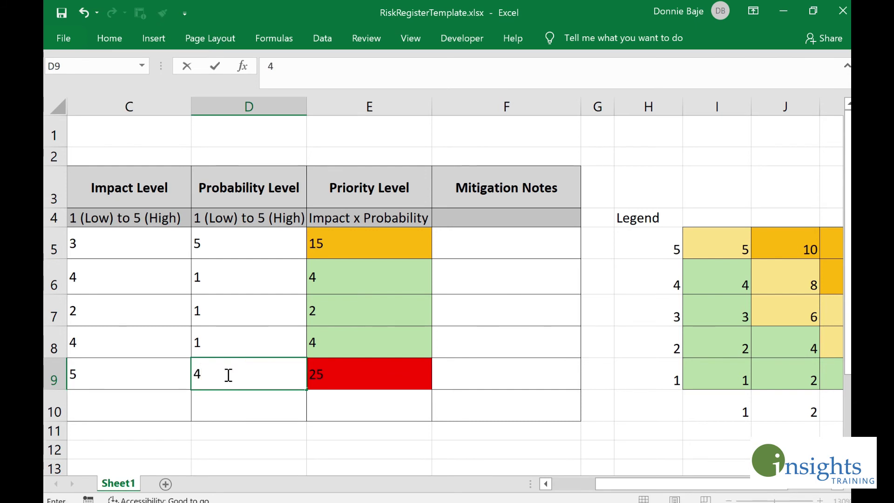
pyautogui.press('Return')
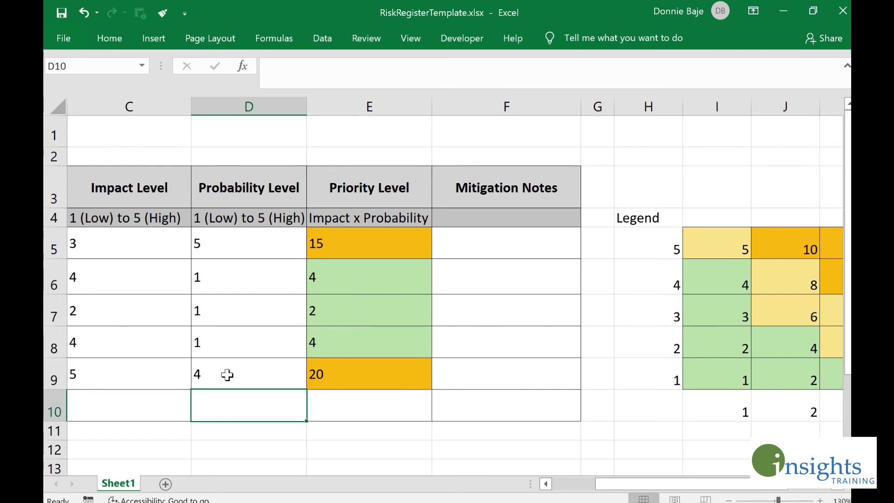
# - Correct row 9 to Probability 1 and Impact 4, giving a green Priority of 4
pyautogui.click(227, 374)
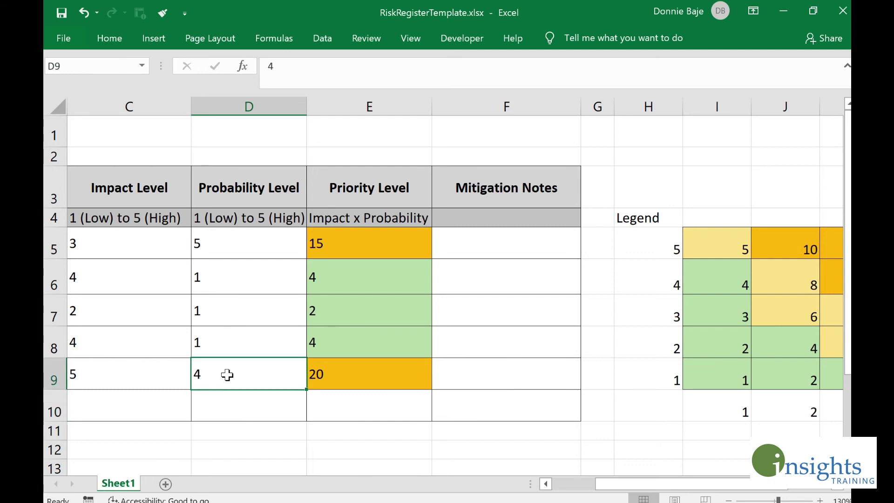
pyautogui.write('1')
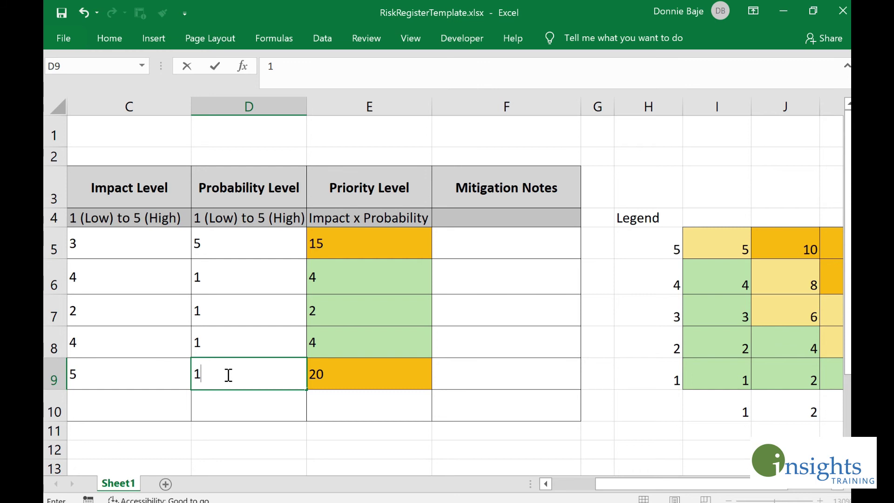
pyautogui.press('Return')
pyautogui.click(227, 375)
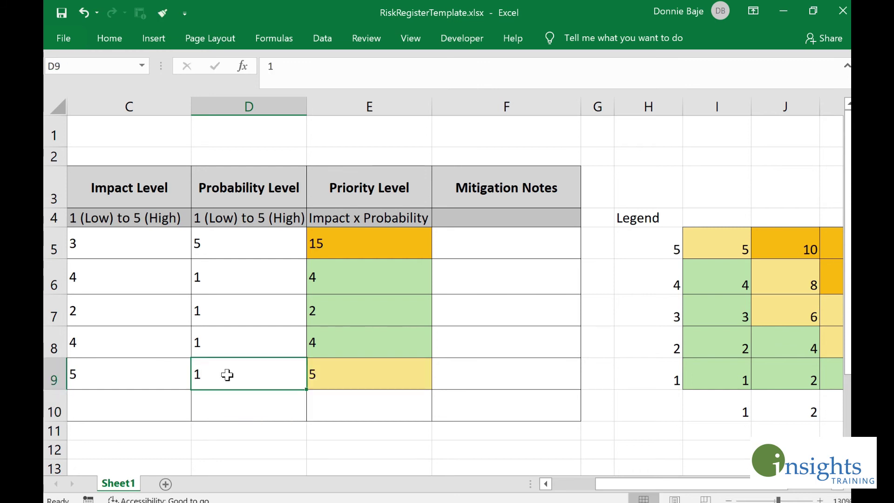
pyautogui.press('Left')
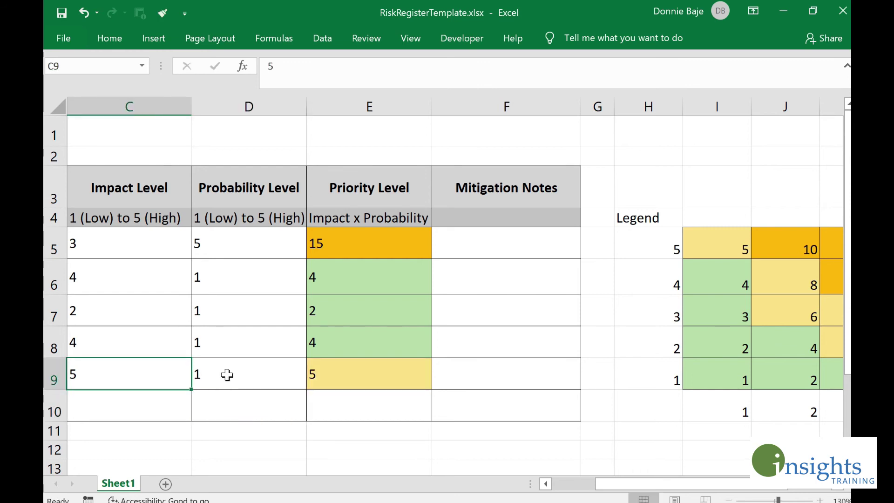
pyautogui.write('4')
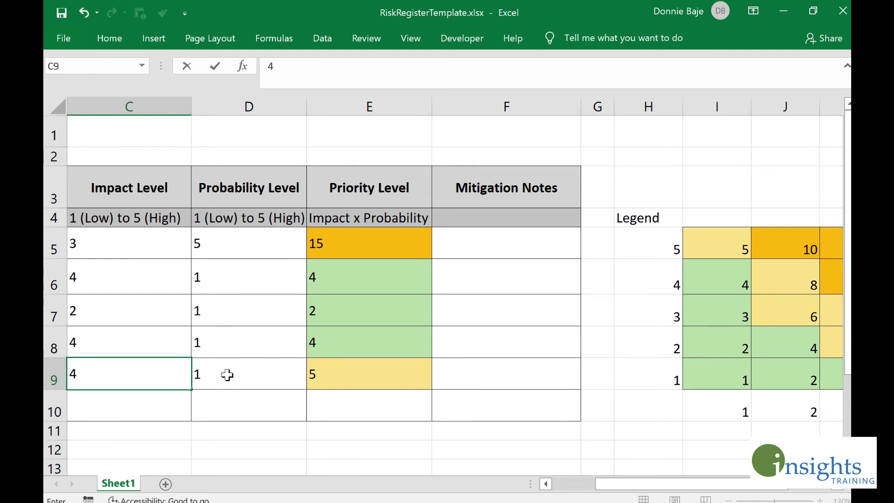
pyautogui.press('Return')
pyautogui.click(228, 375)
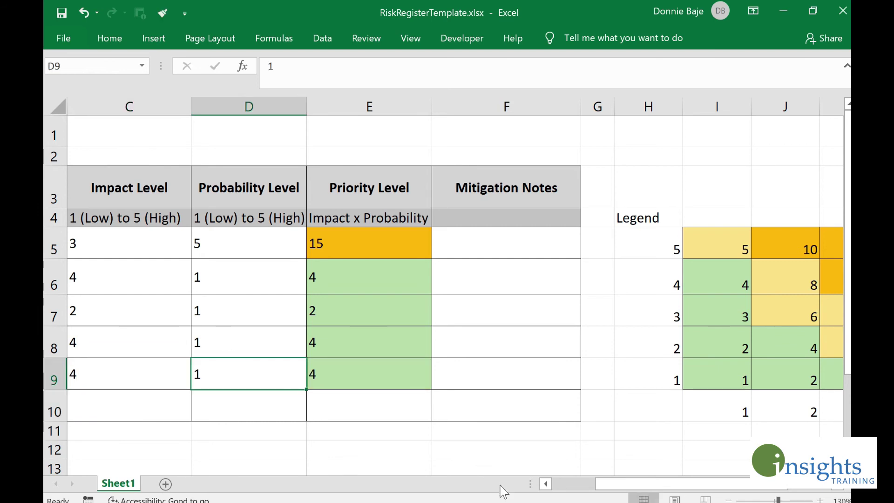
pyautogui.click(728, 499)
# - Select columns H:M and hide them, leaving only the risk register visible
pyautogui.click(728, 499)
pyautogui.click(728, 499)
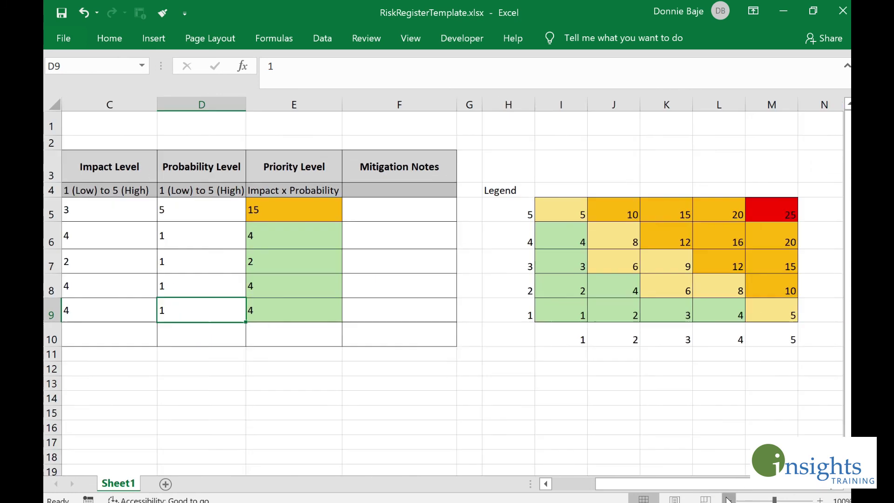
pyautogui.click(728, 500)
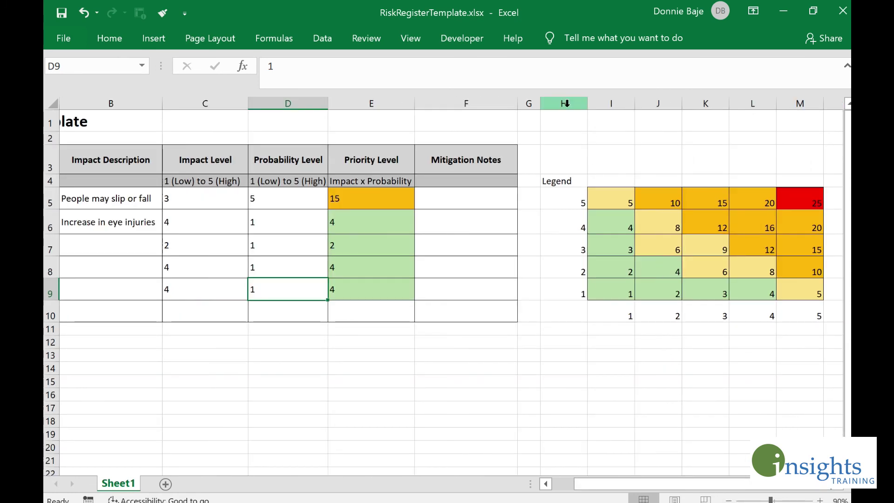
pyautogui.moveTo(564, 105); pyautogui.dragTo(806, 110)
pyautogui.click(658, 217)
pyautogui.rightClick(711, 168)
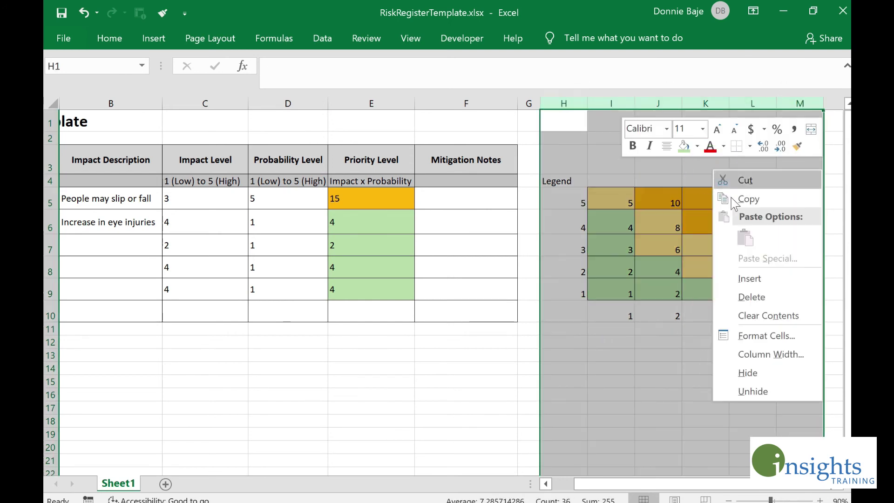
pyautogui.click(748, 372)
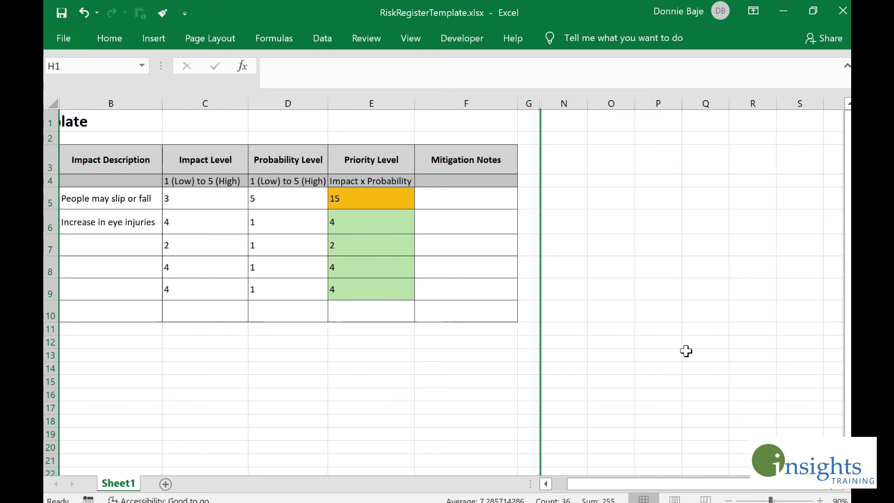
pyautogui.click(626, 331)
pyautogui.click(313, 307)
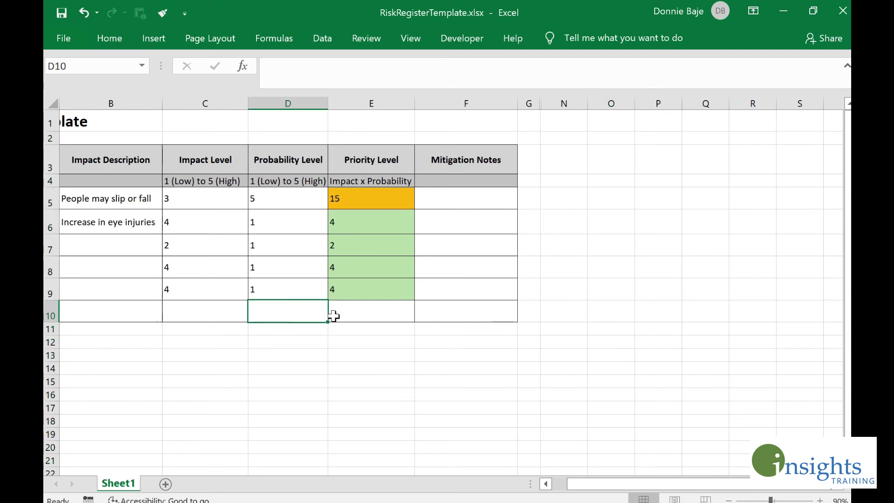
pyautogui.press('Left')
pyautogui.press('Left')
pyautogui.press('Left')
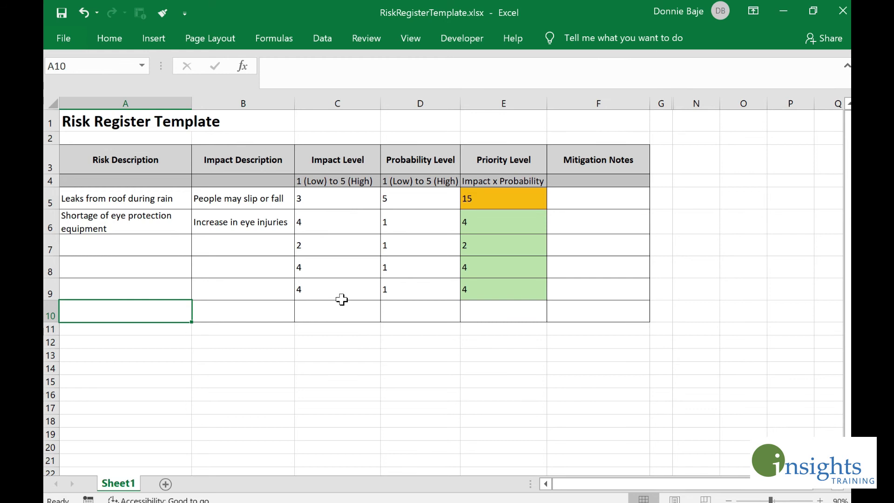
# - Inspect the row 5 inputs and the Priority formula in E7
pyautogui.moveTo(326, 199); pyautogui.dragTo(578, 198)
pyautogui.press('Tab')
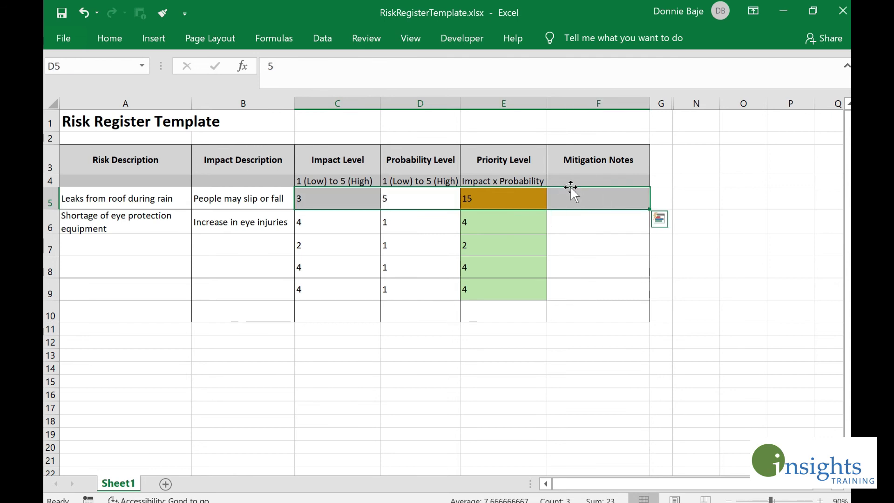
pyautogui.click(484, 245)
# - Enter 6 in both C8 and D8 so E8 shows an unshaded Priority of 36
pyautogui.click(356, 267)
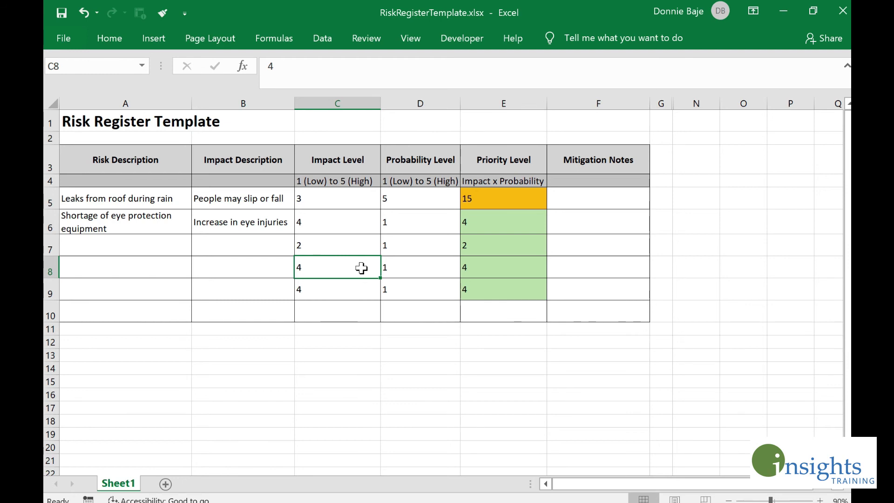
pyautogui.write('6')
pyautogui.press('Return')
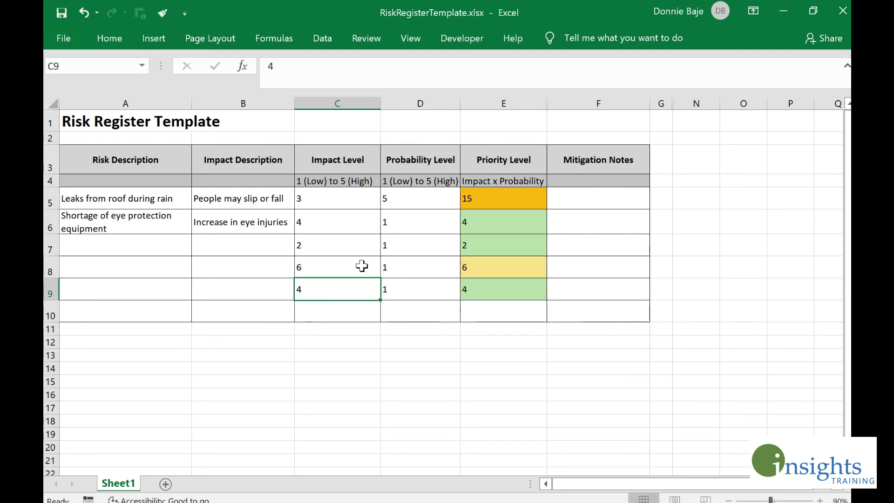
pyautogui.click(362, 268)
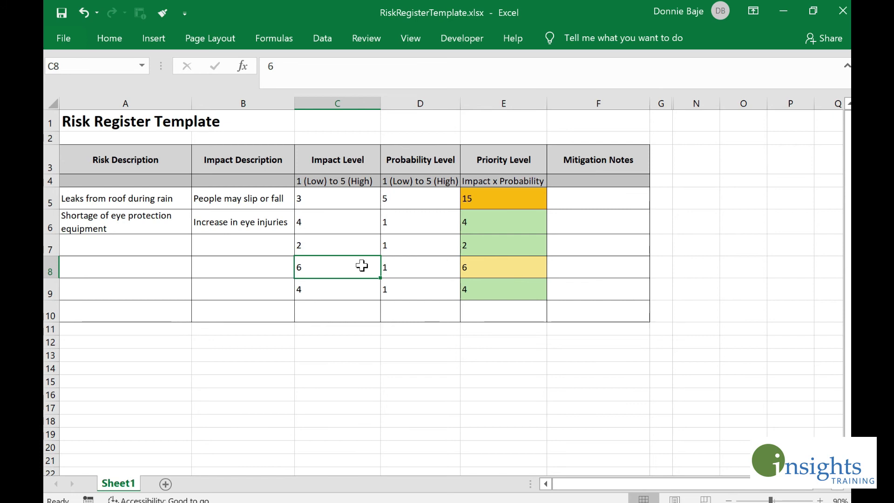
pyautogui.press('Tab')
pyautogui.write('6')
pyautogui.press('Return')
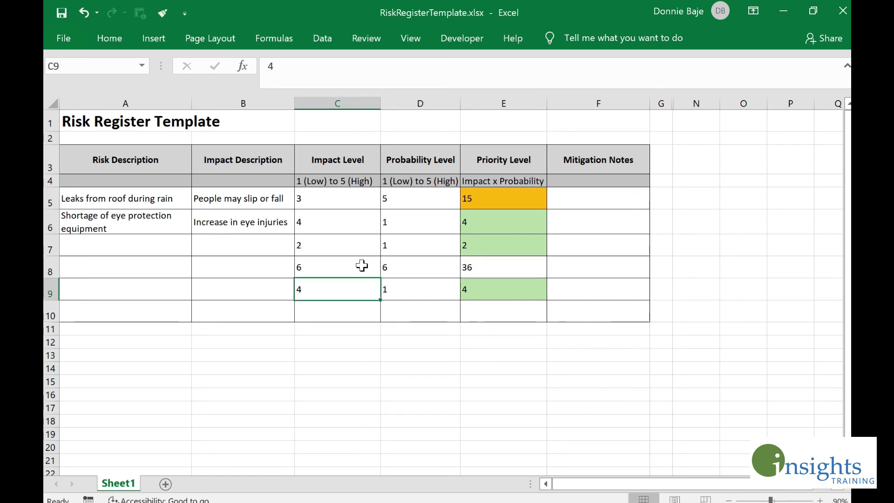
pyautogui.moveTo(361, 266); pyautogui.dragTo(401, 269)
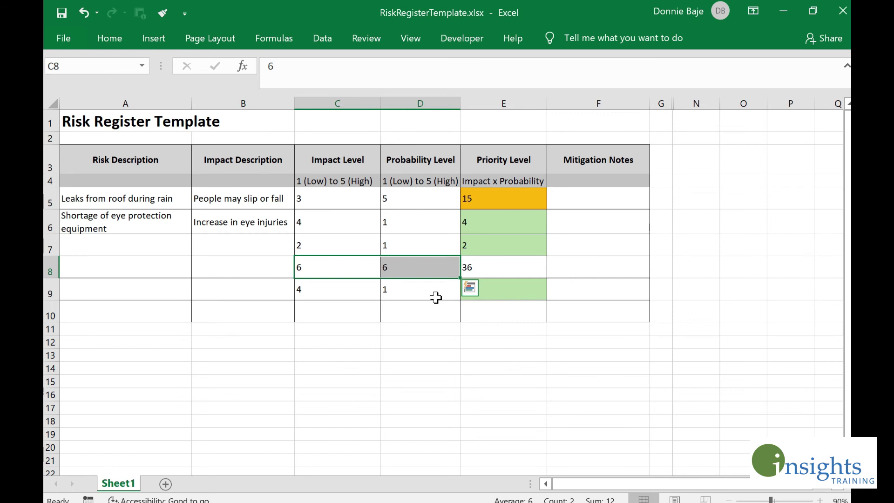
pyautogui.moveTo(510, 194); pyautogui.dragTo(484, 314)
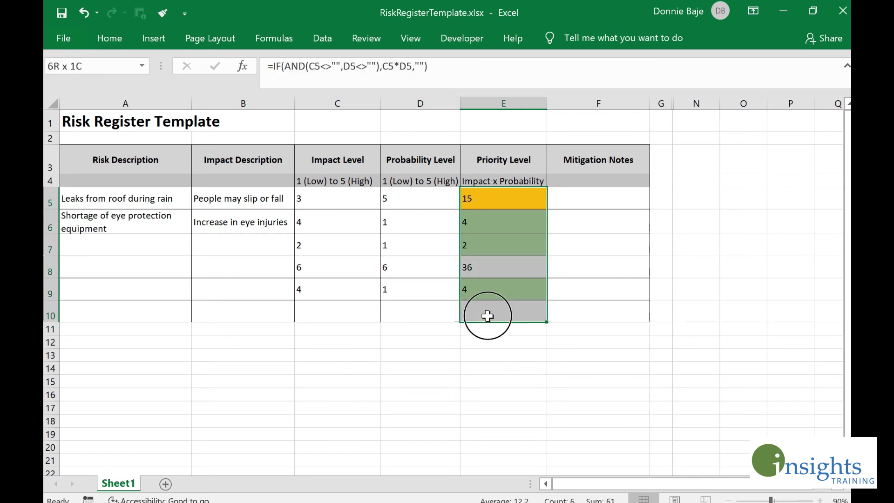
pyautogui.click(111, 40)
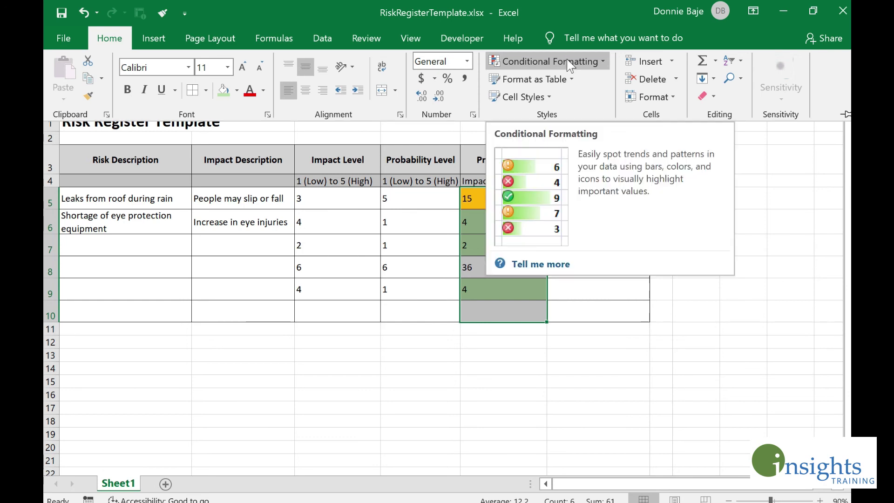
pyautogui.click(568, 63)
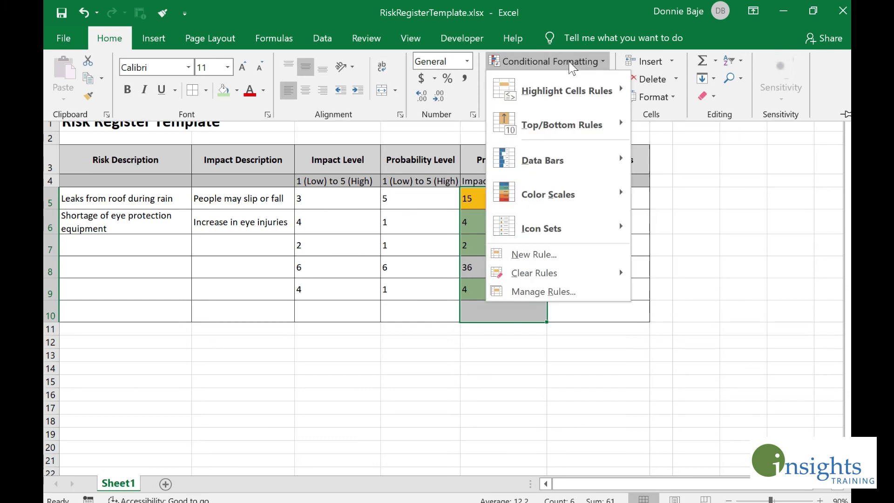
pyautogui.click(571, 292)
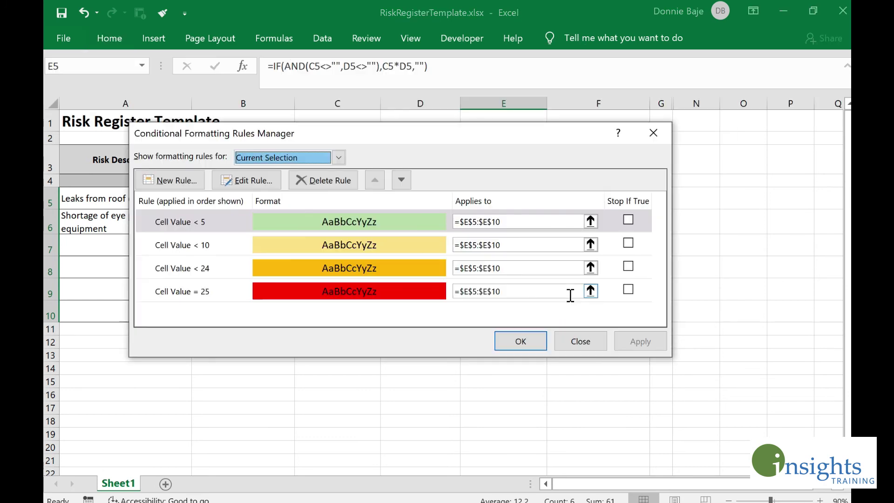
pyautogui.click(214, 295)
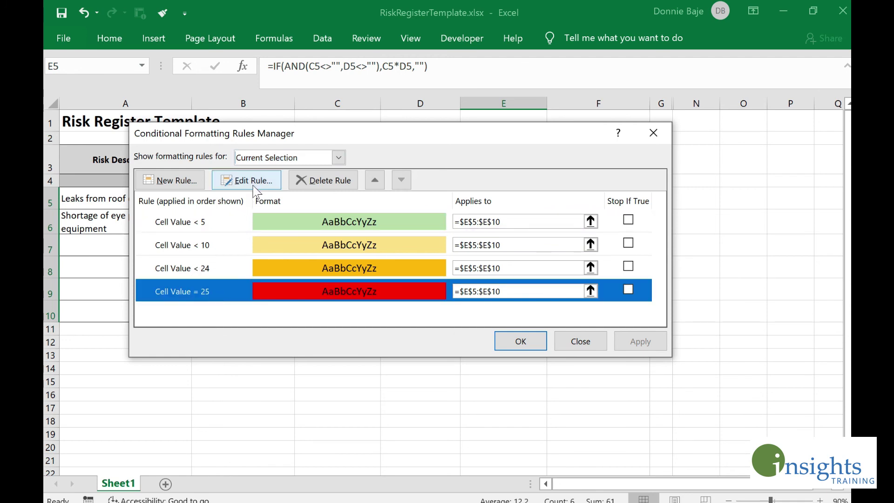
pyautogui.press('Return')
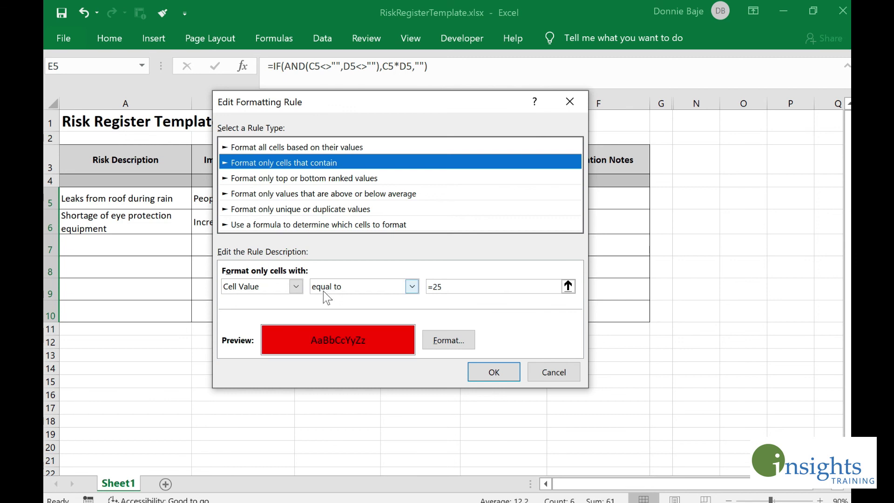
pyautogui.click(380, 292)
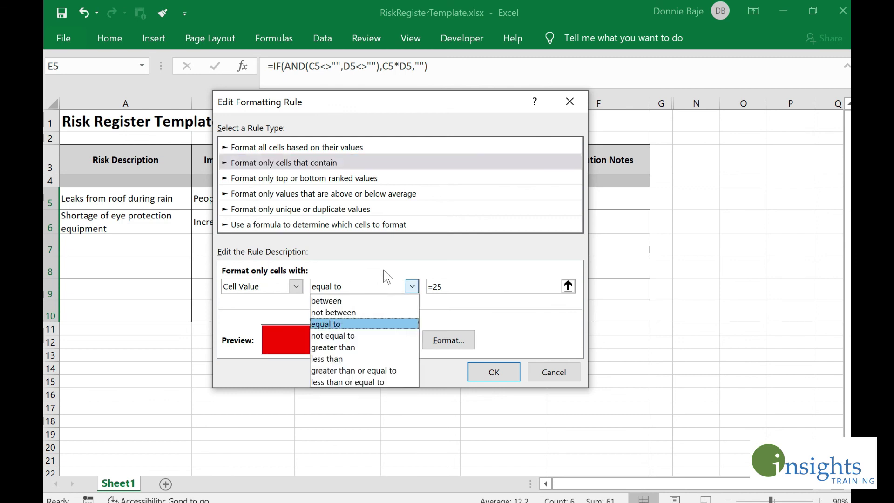
pyautogui.click(390, 268)
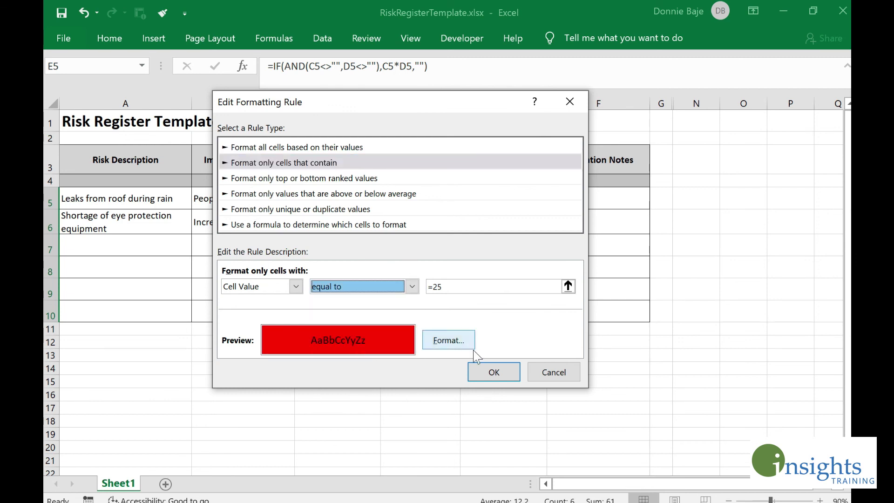
pyautogui.click(494, 373)
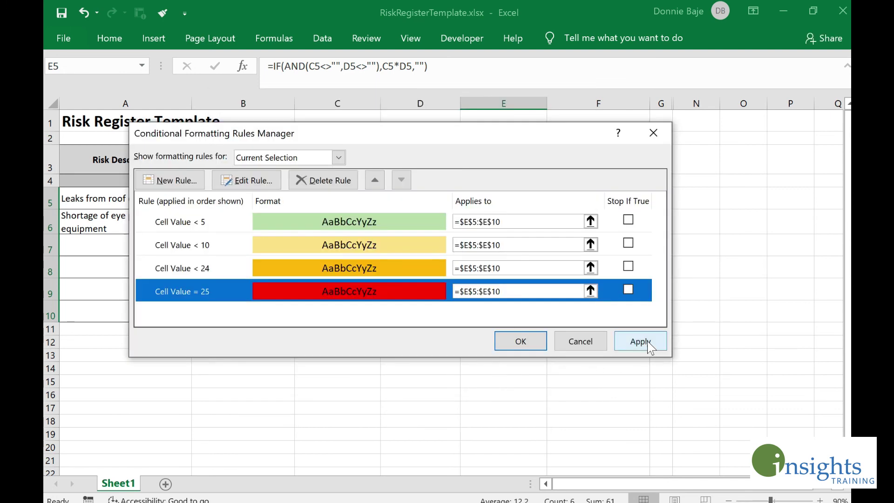
pyautogui.click(578, 340)
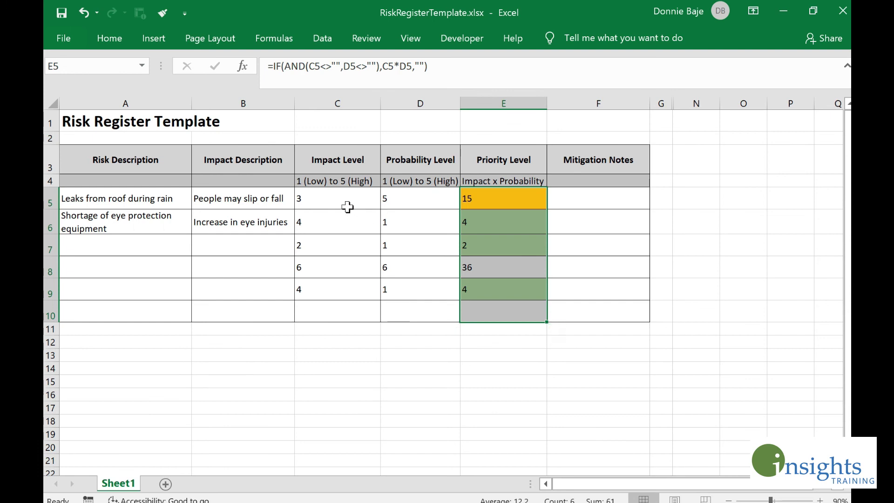
# - Select the Impact and Probability inputs C5:D10 and switch to the Data tab
pyautogui.click(386, 293)
pyautogui.click(419, 238)
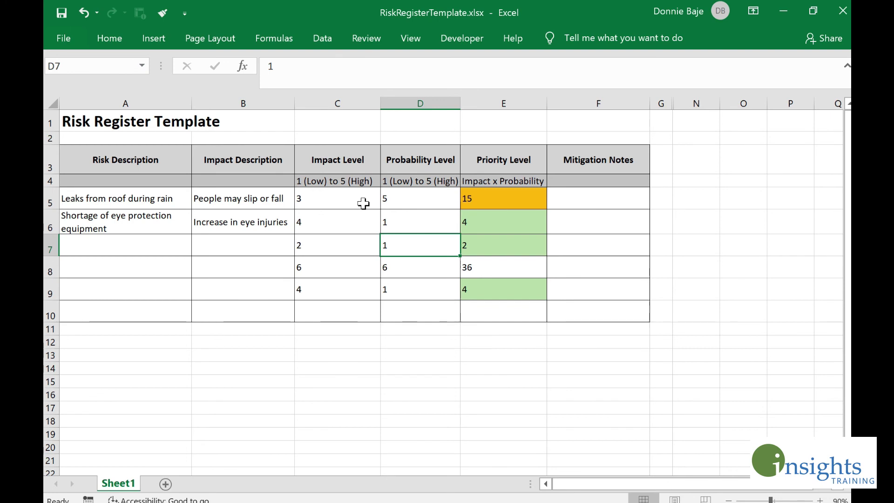
pyautogui.moveTo(361, 201); pyautogui.dragTo(436, 304)
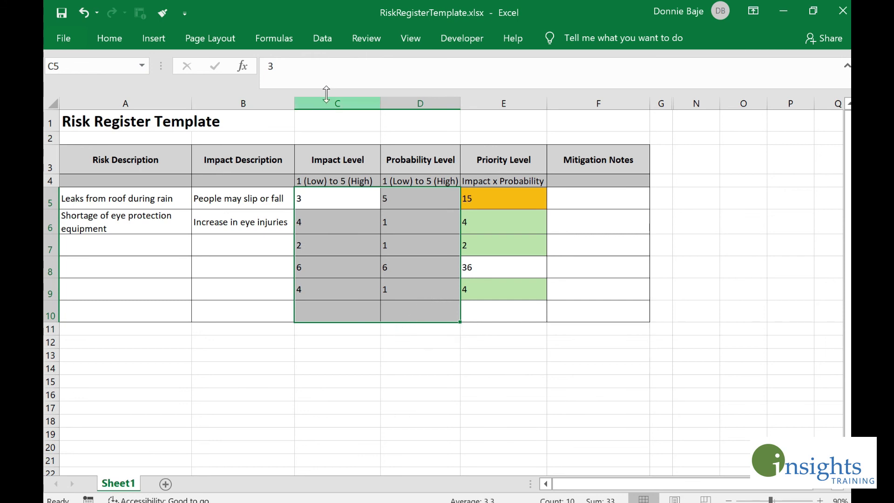
pyautogui.click(331, 40)
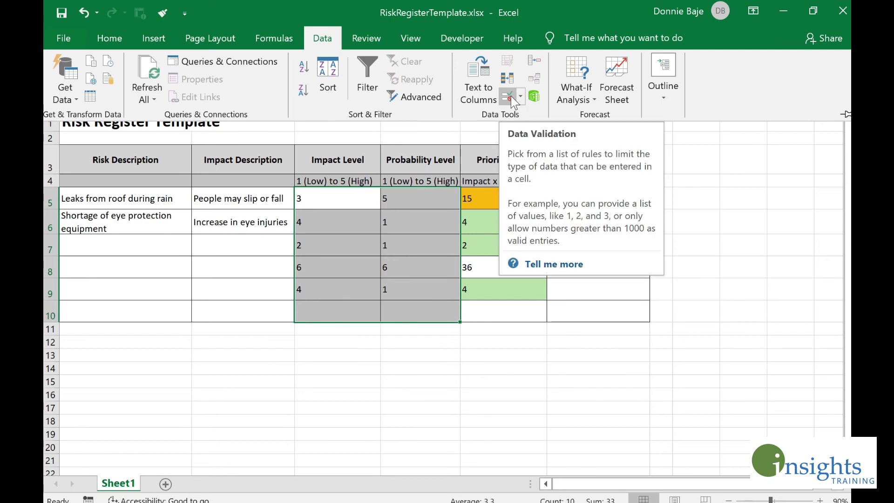
# - In Data Validation for C5:D10, allow whole numbers between minimum 1 and maximum 5
pyautogui.click(513, 97)
pyautogui.moveTo(412, 91); pyautogui.dragTo(713, 126)
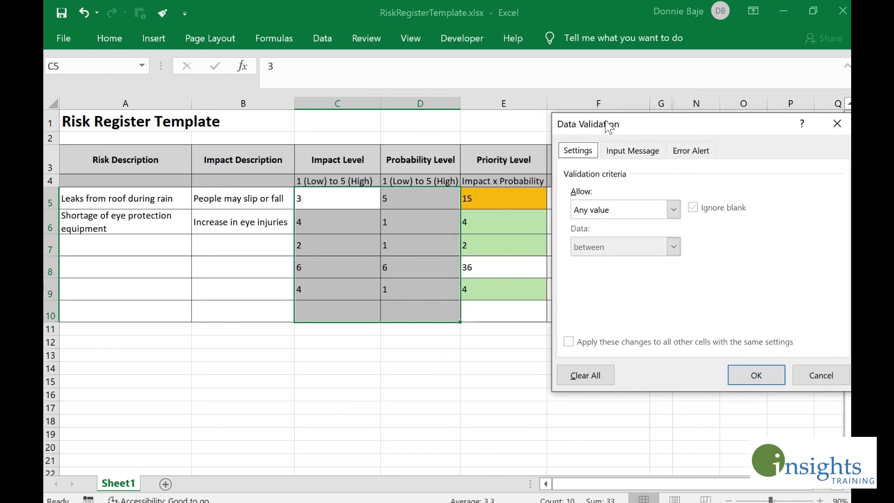
pyautogui.moveTo(611, 122); pyautogui.dragTo(588, 105)
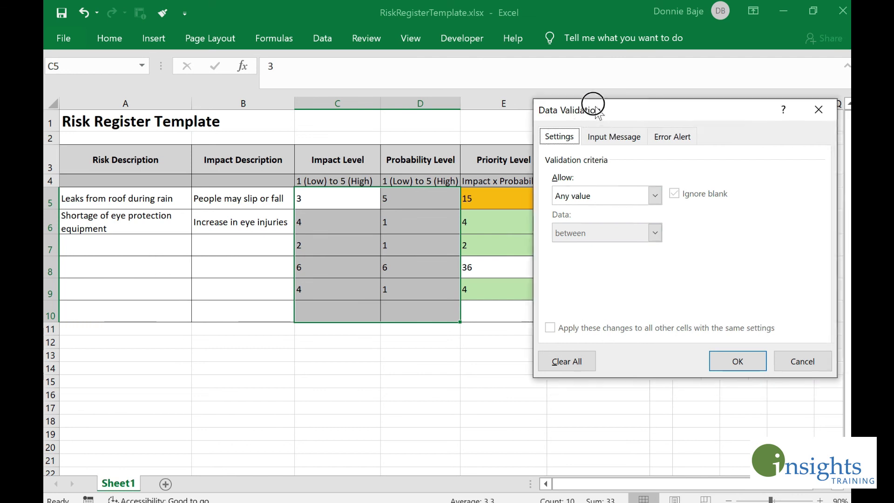
pyautogui.click(592, 193)
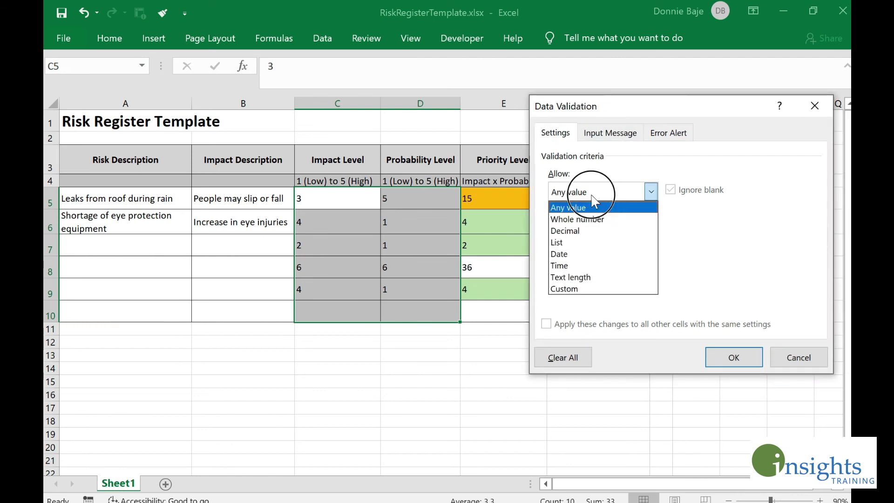
pyautogui.click(579, 217)
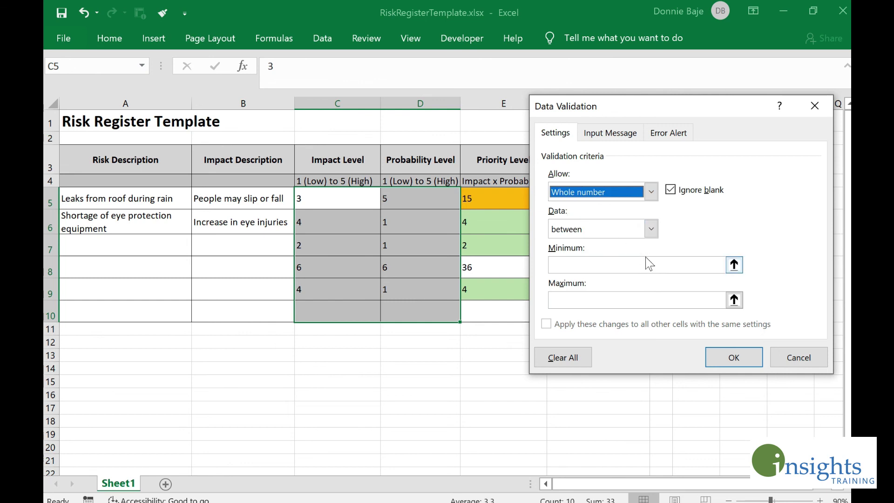
pyautogui.click(652, 192)
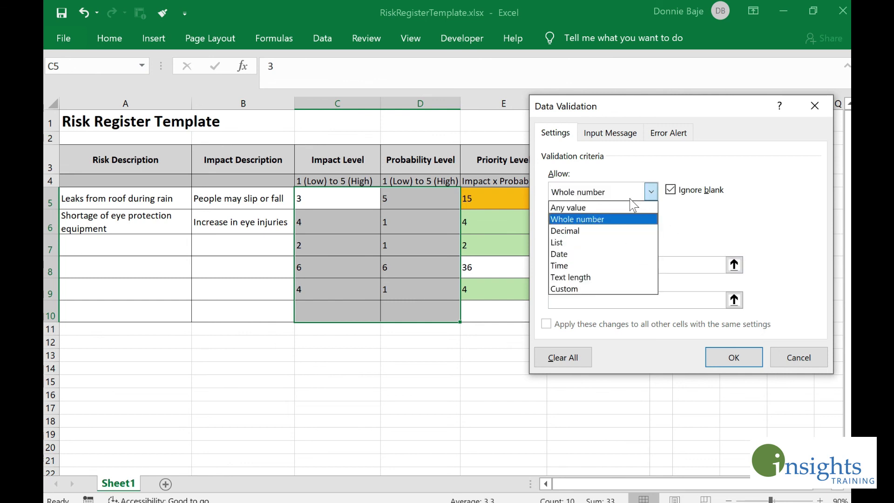
pyautogui.click(611, 206)
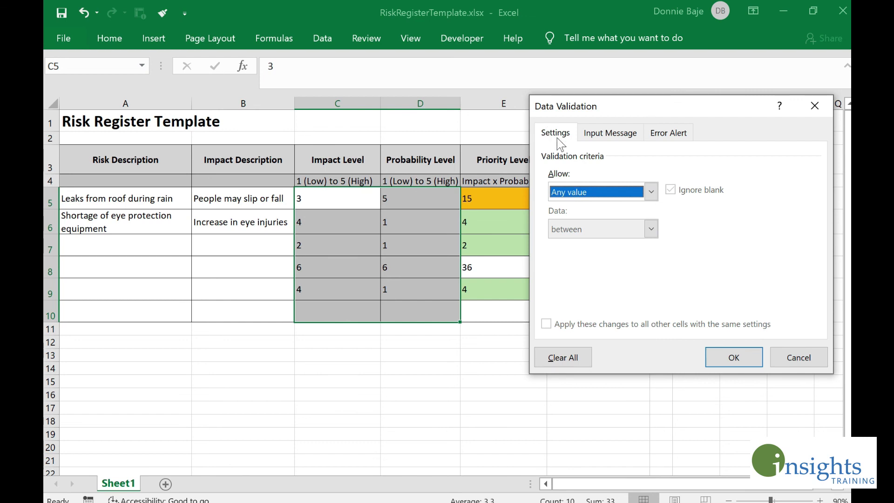
pyautogui.click(565, 196)
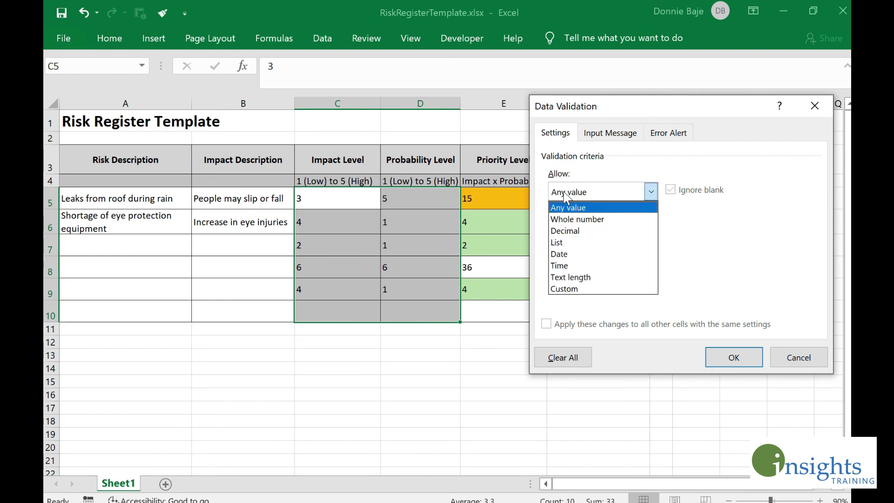
pyautogui.click(604, 223)
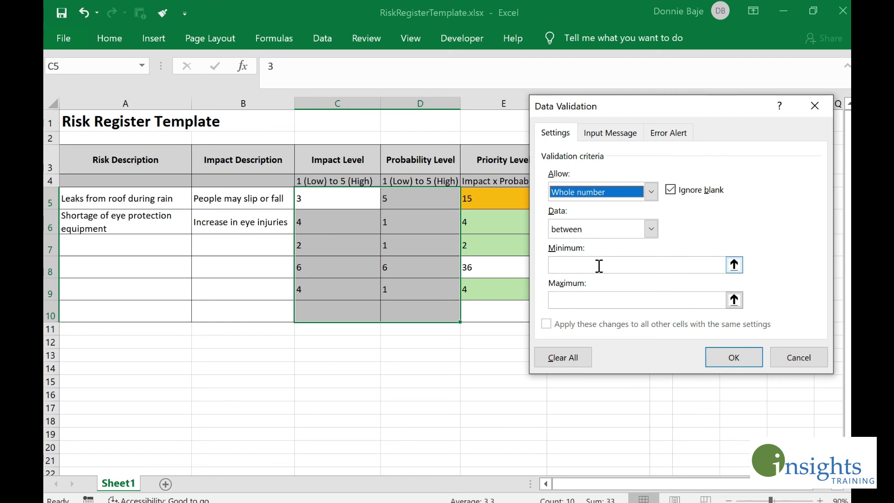
pyautogui.click(599, 266)
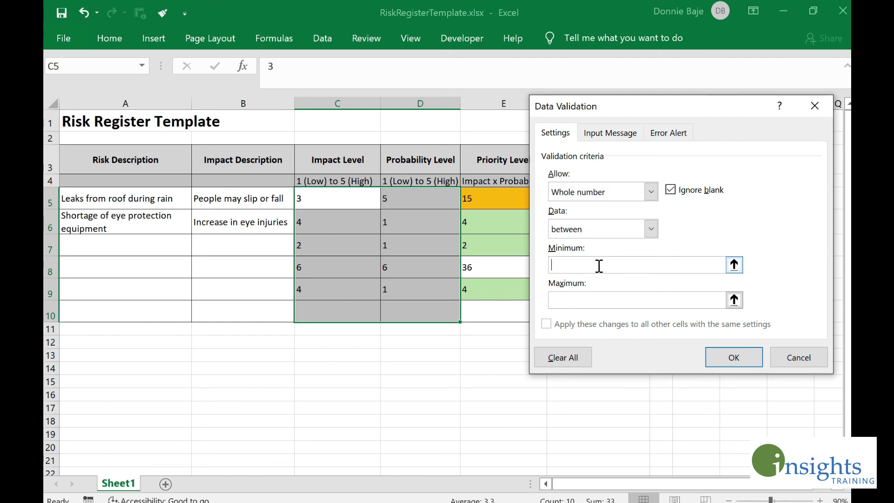
pyautogui.write('1')
pyautogui.click(594, 299)
pyautogui.write('5')
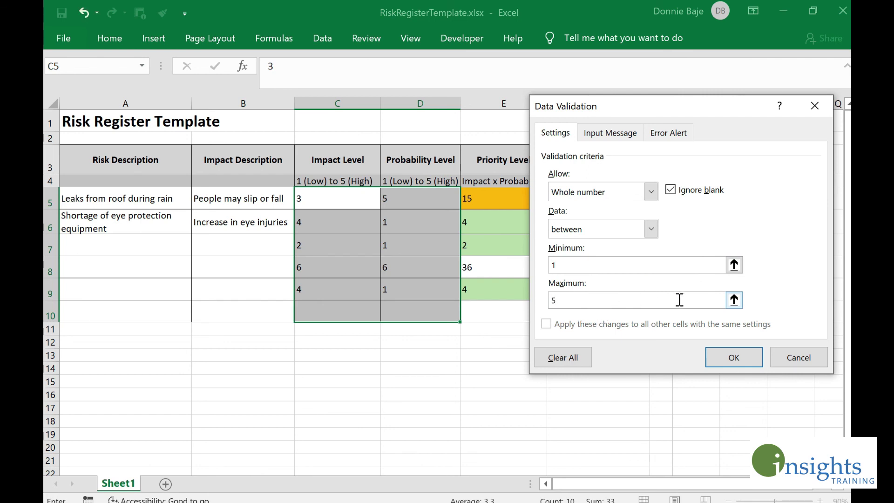
# - Add the Stop error message 'Please enter numbers from 1 to 5 only' and apply the rule
pyautogui.click(678, 138)
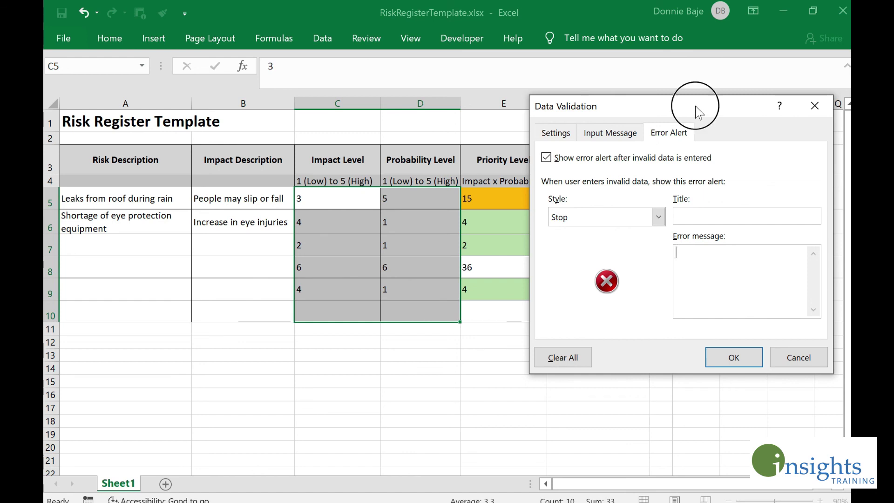
pyautogui.moveTo(695, 106); pyautogui.dragTo(635, 92)
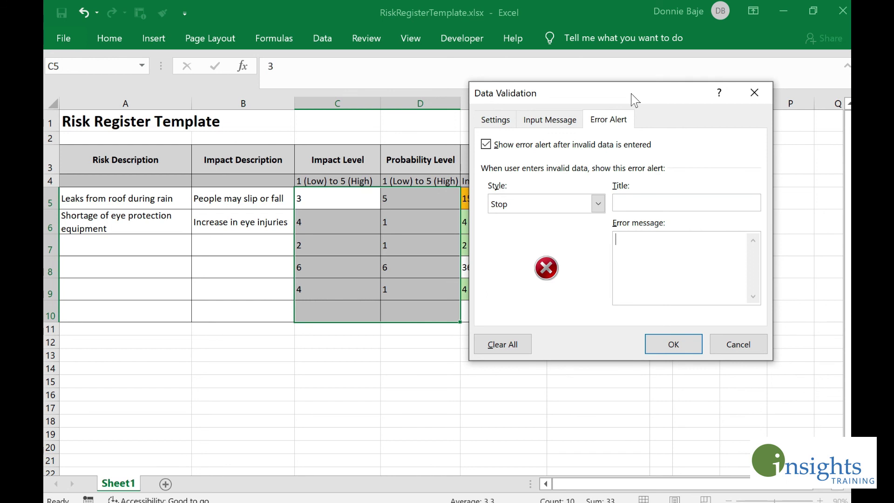
pyautogui.click(495, 120)
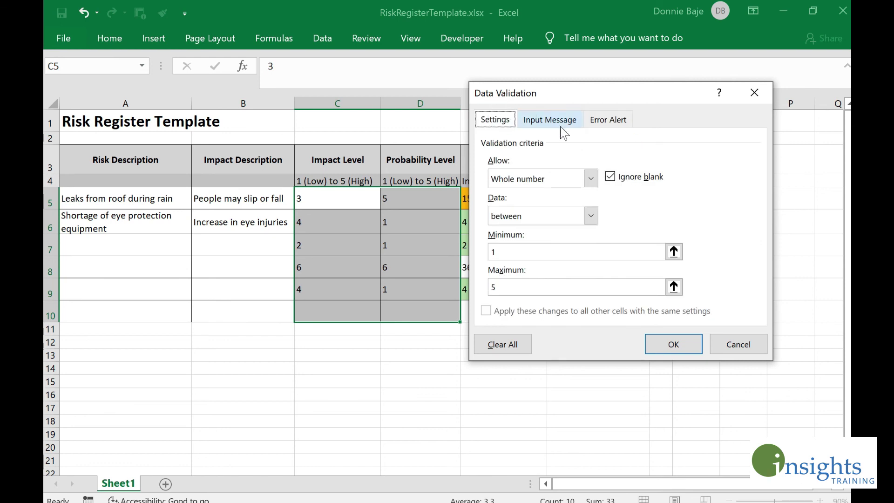
pyautogui.click(608, 119)
pyautogui.click(657, 284)
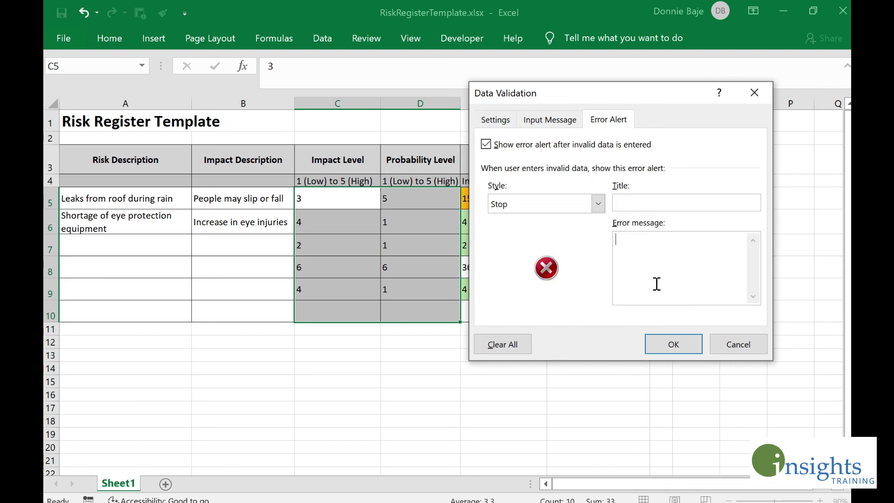
pyautogui.write('Please enter numbers from 1 to 5 only.')
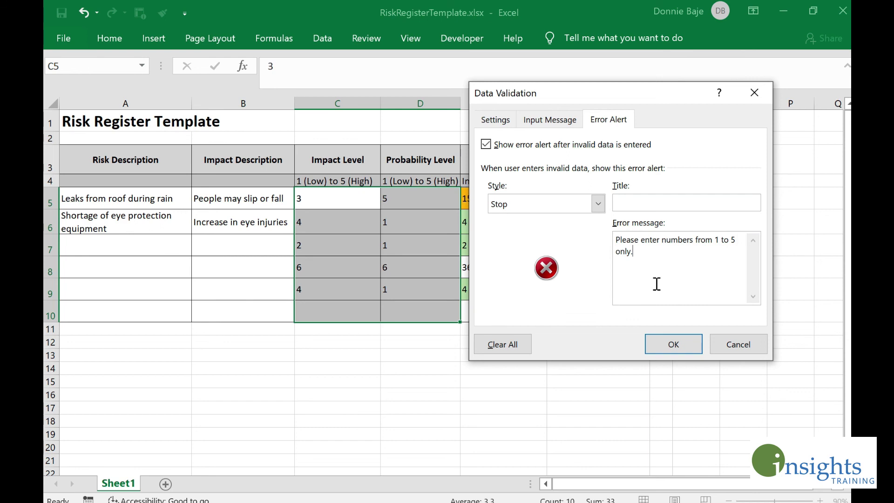
pyautogui.click(674, 344)
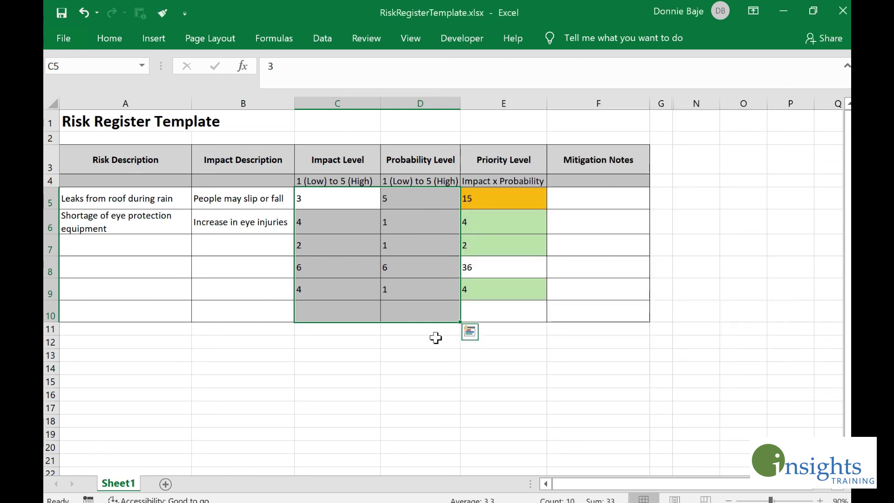
# - Clear C8:D8 and enter Impact 5 in C8
pyautogui.click(420, 313)
pyautogui.moveTo(321, 270); pyautogui.dragTo(389, 264)
pyautogui.rightClick(389, 264)
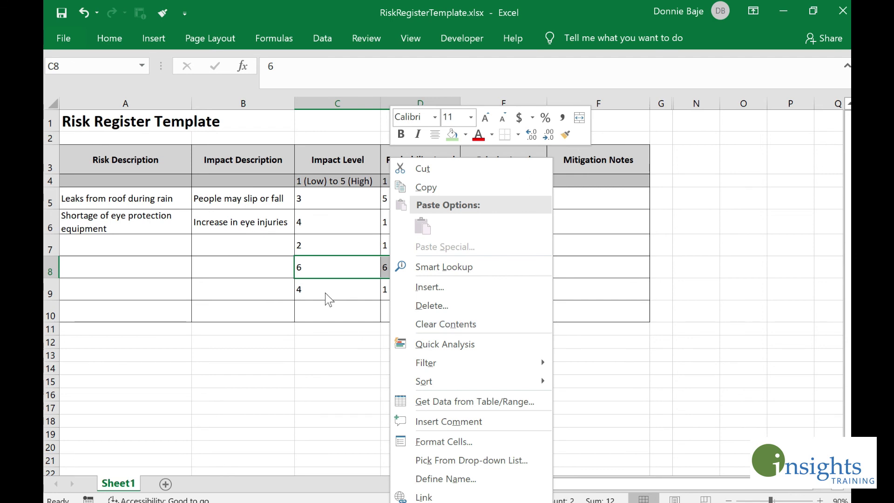
pyautogui.click(410, 325)
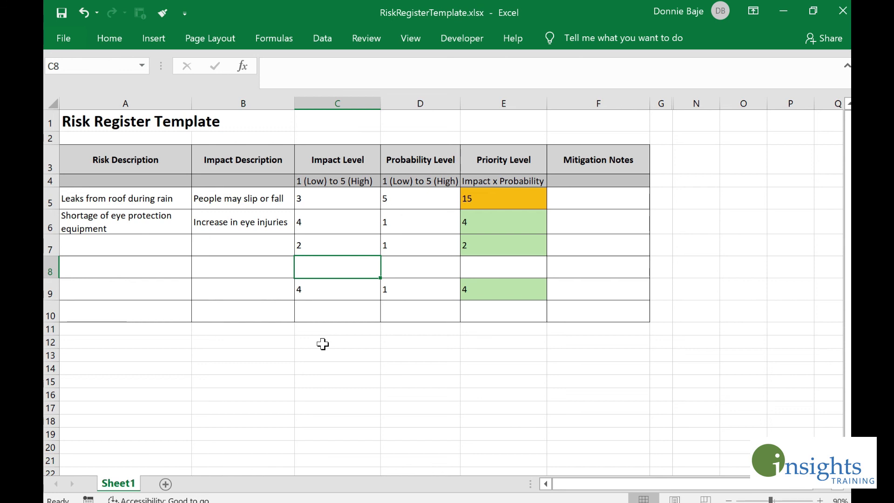
pyautogui.write('5')
pyautogui.press('Tab')
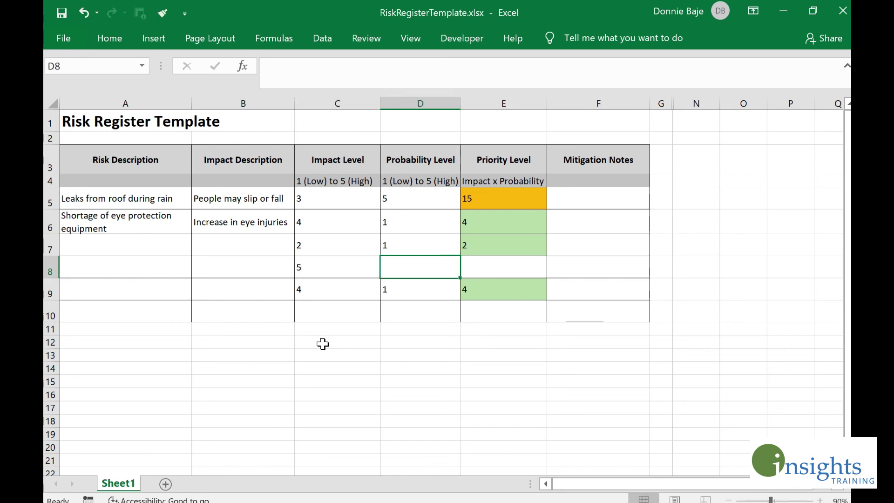
# - Try 6 in D8, dismiss the rejection, and enter Probability 4 instead
pyautogui.write('6')
pyautogui.press('Return')
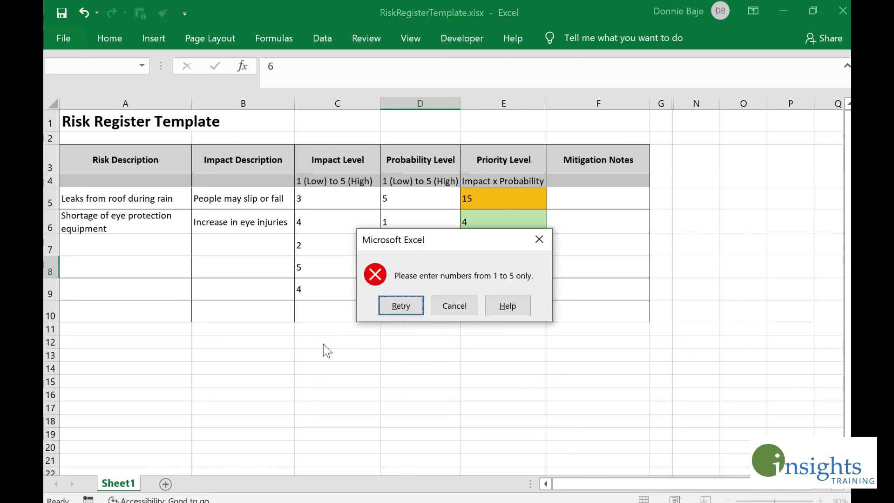
pyautogui.moveTo(455, 240); pyautogui.dragTo(607, 169)
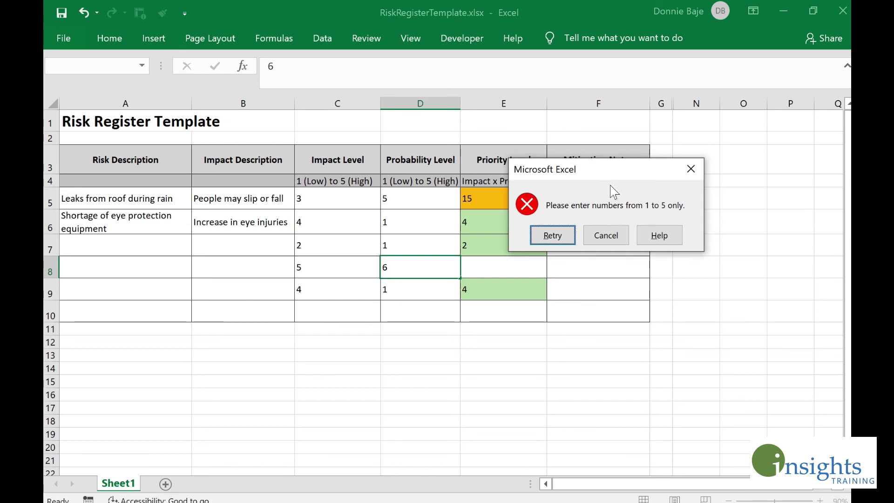
pyautogui.click(604, 236)
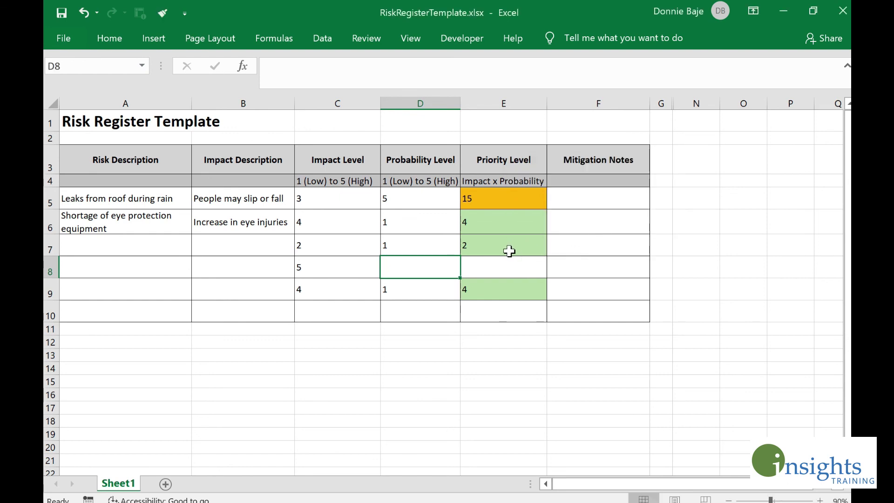
pyautogui.write('4')
pyautogui.press('Return')
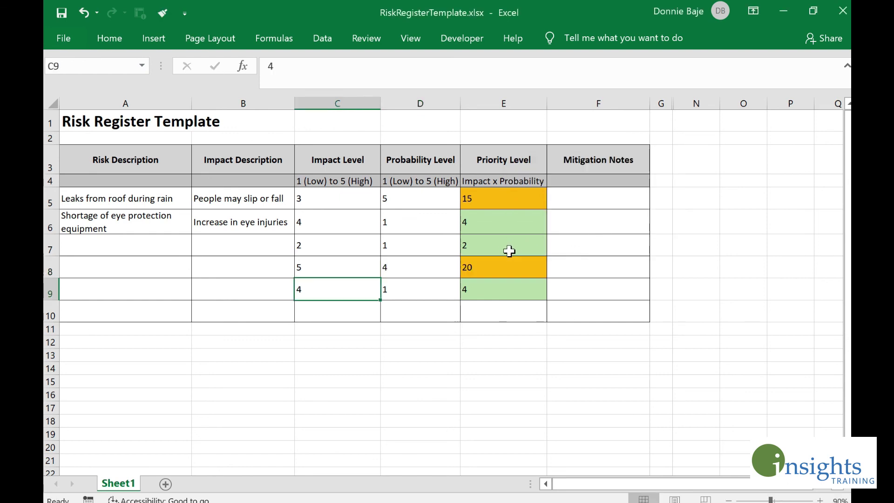
# - Confirm a 0 in D8 is refused, keeping Probability 4, and reselect C5:D10
pyautogui.click(413, 275)
pyautogui.write('0')
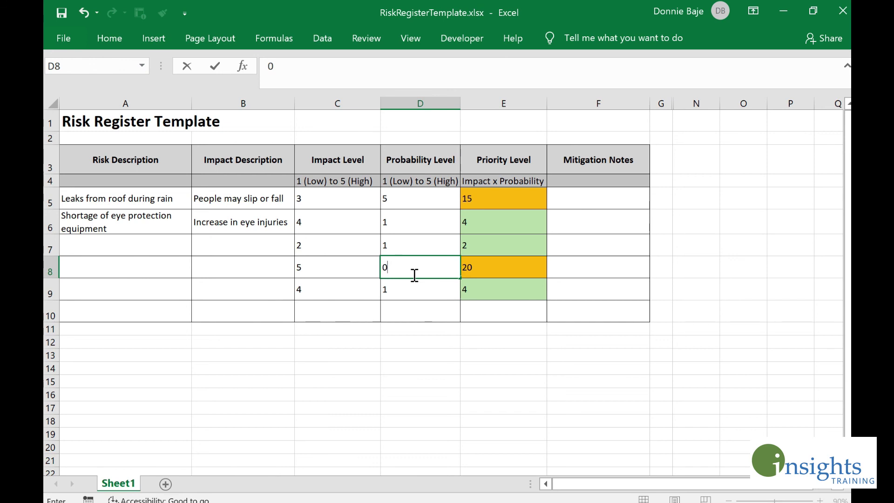
pyautogui.press('Return')
pyautogui.moveTo(455, 239); pyautogui.dragTo(609, 164)
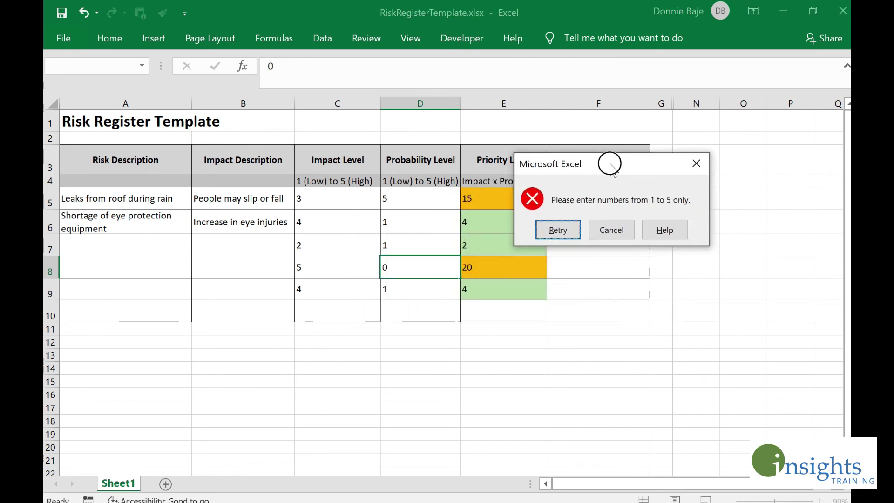
pyautogui.click(611, 228)
pyautogui.click(413, 236)
pyautogui.moveTo(315, 197); pyautogui.dragTo(420, 311)
pyautogui.click(322, 38)
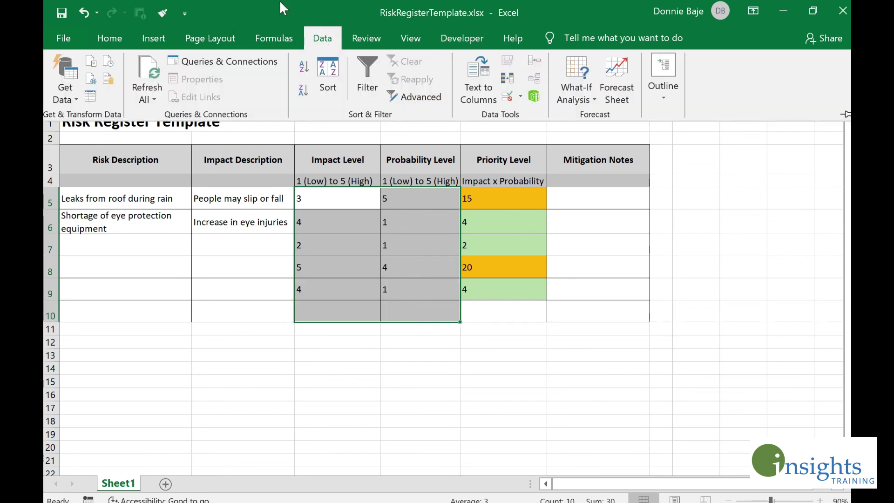
# - Review the Settings and Error Alert tabs of the C5:D10 validation rule, then close it
pyautogui.click(509, 96)
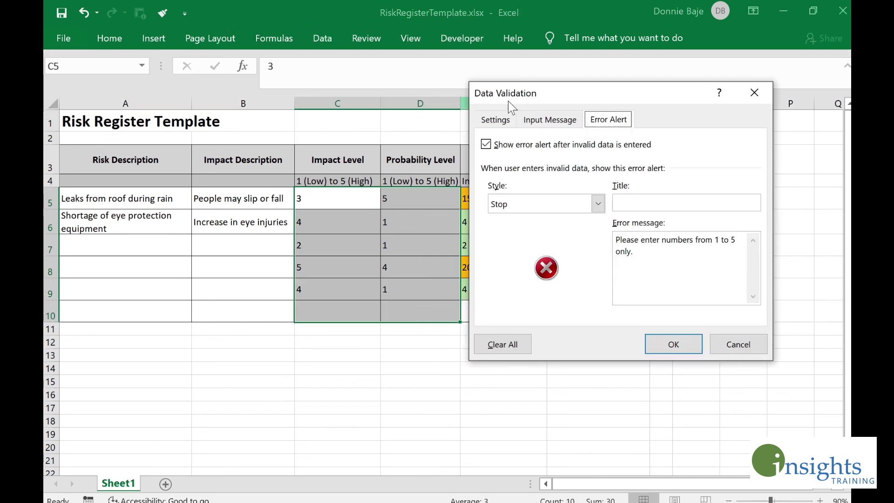
pyautogui.click(497, 122)
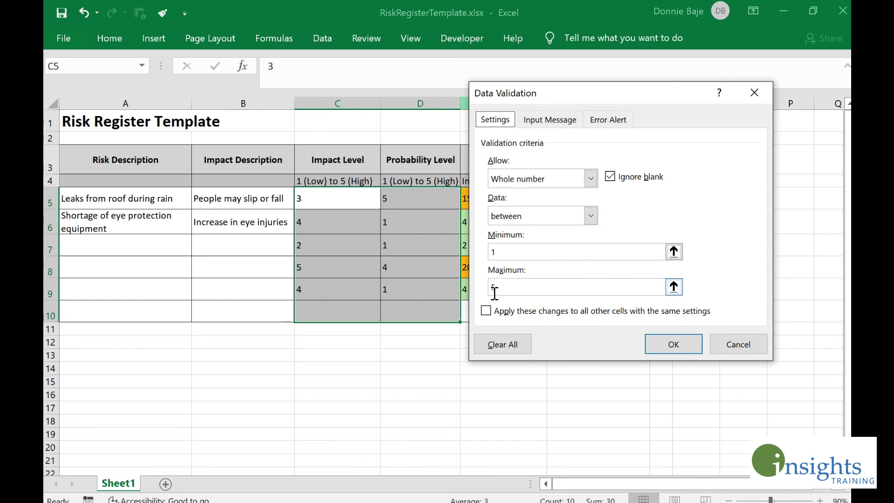
pyautogui.click(606, 121)
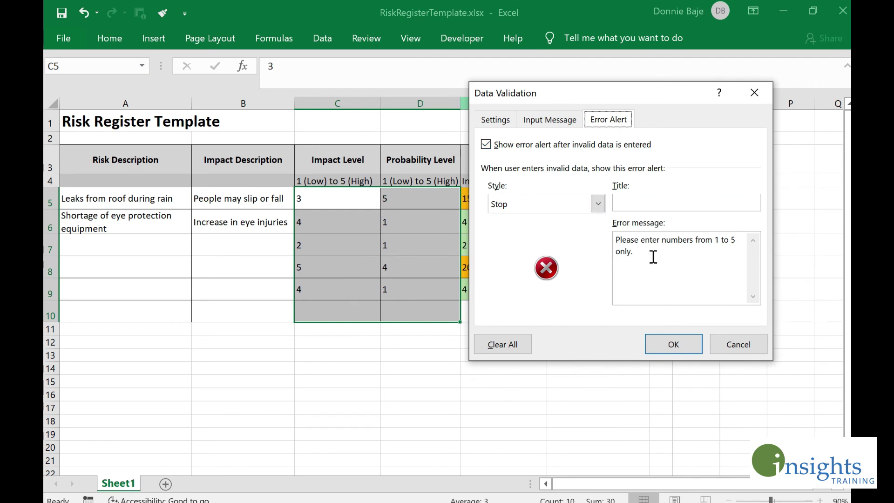
pyautogui.click(674, 344)
# - Enter Probability 5 in D8, making its Priority 25 shaded red
pyautogui.click(450, 263)
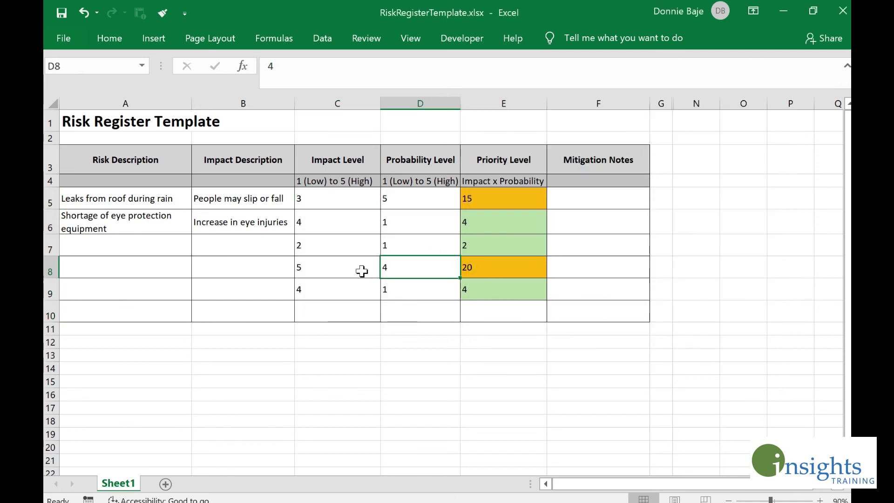
pyautogui.write('5')
pyautogui.press('Return')
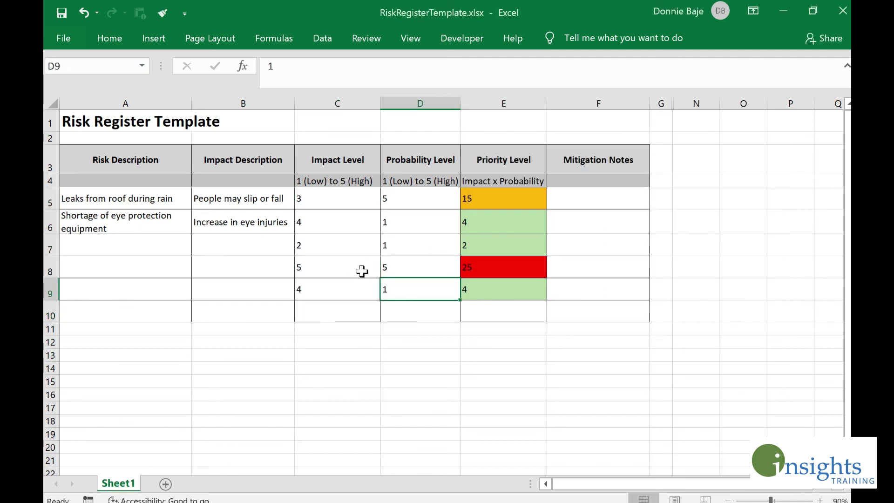